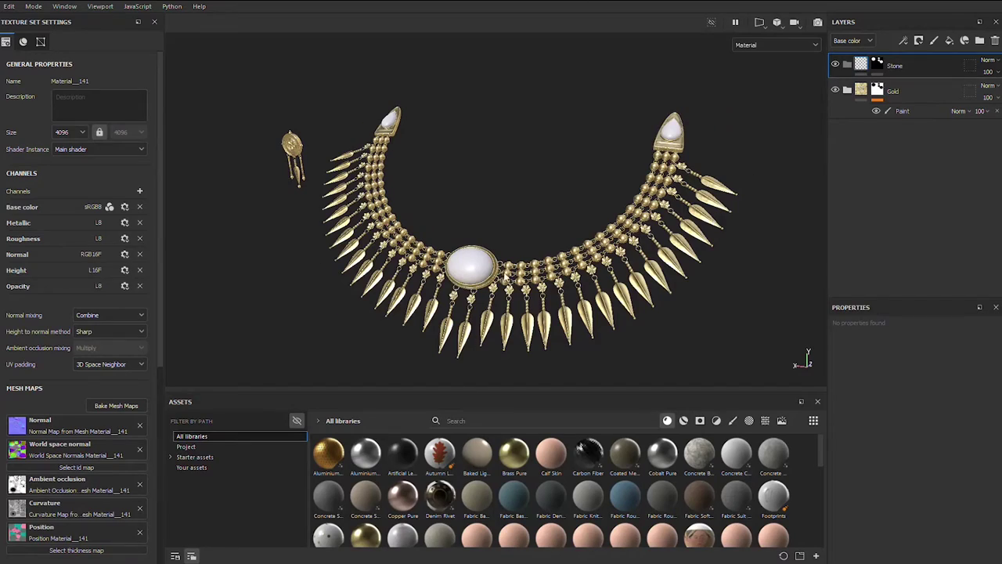
- Zoom the viewport onto the necklace's plain white centre stone
{"action": "scroll", "coordinate": [504, 276], "scroll_direction": "up", "scroll_amount": 5}
{"action": "scroll", "coordinate": [448, 271], "scroll_direction": "up", "scroll_amount": 2}
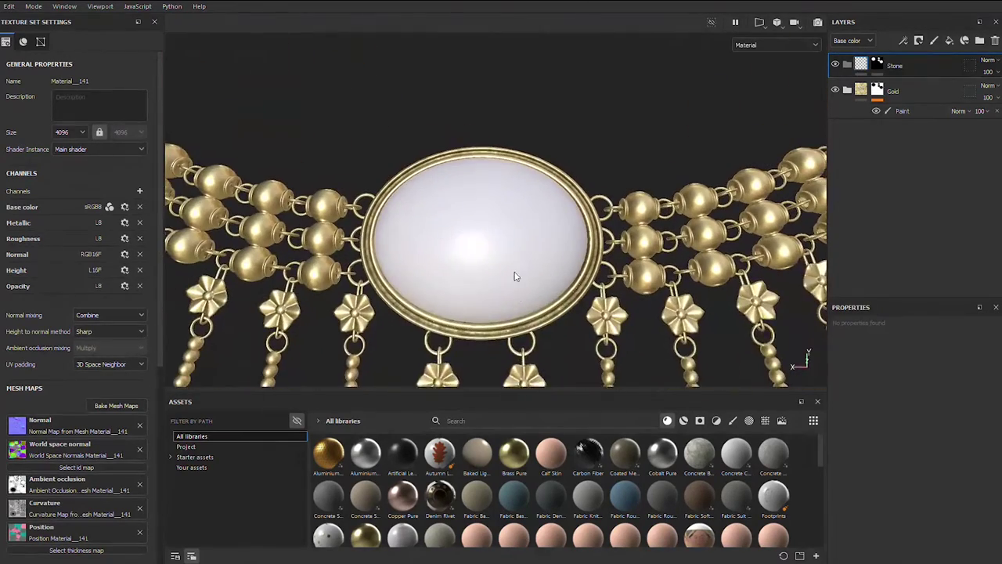
- Add a fill layer to the Stone folder with a pale mint-green base colour
{"action": "left_click", "coordinate": [948, 40]}
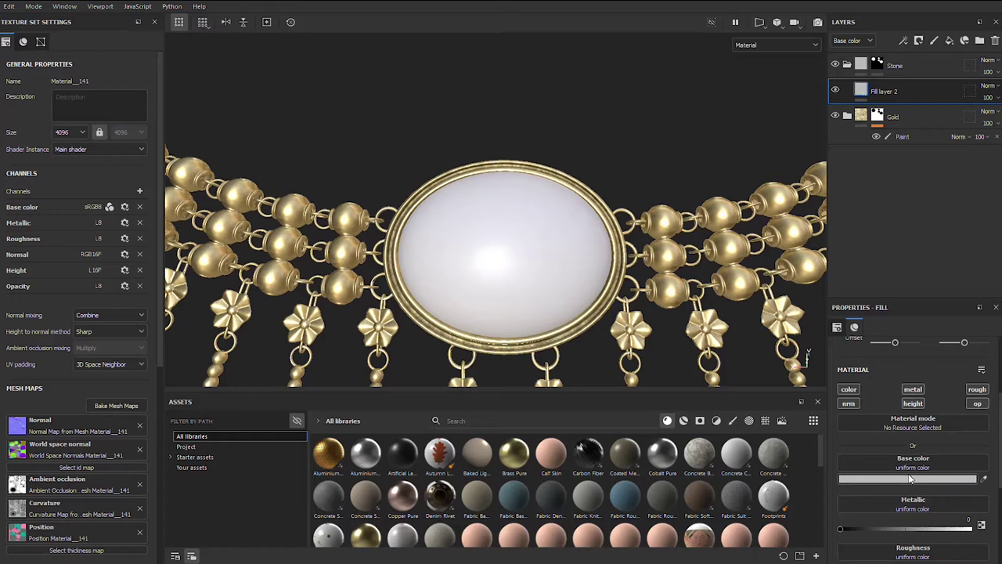
{"action": "left_click", "coordinate": [908, 478]}
{"action": "left_click", "coordinate": [844, 312]}
{"action": "left_click_drag", "start_coordinate": [892, 374], "coordinate": [893, 356]}
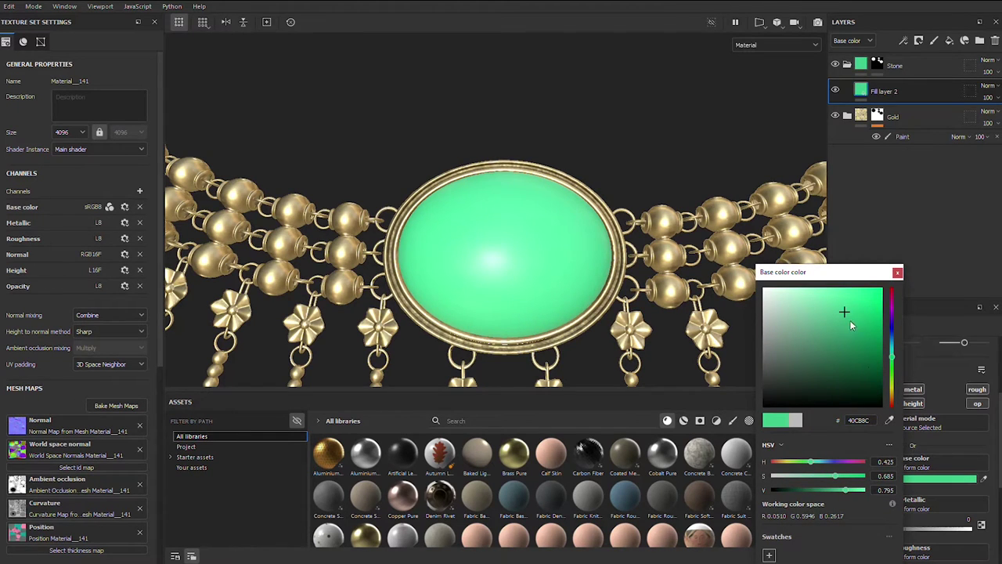
{"action": "left_click_drag", "start_coordinate": [822, 311], "coordinate": [818, 306]}
{"action": "left_click", "coordinate": [846, 489]}
{"action": "left_click", "coordinate": [896, 272]}
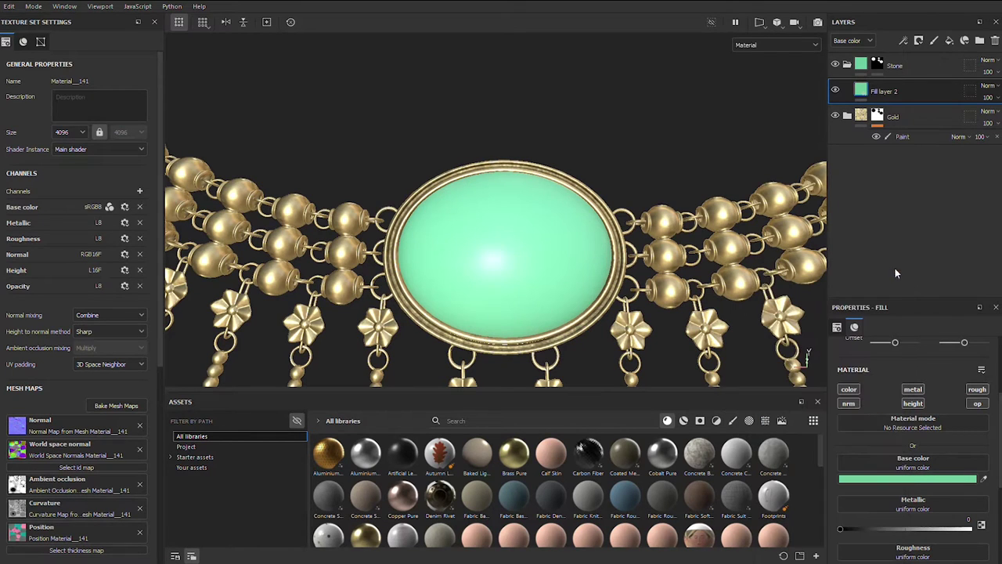
- Add Fill layer 3 with only roughness enabled, set to about 0.045 for gloss
{"action": "left_click", "coordinate": [950, 40]}
{"action": "left_click", "coordinate": [848, 389]}
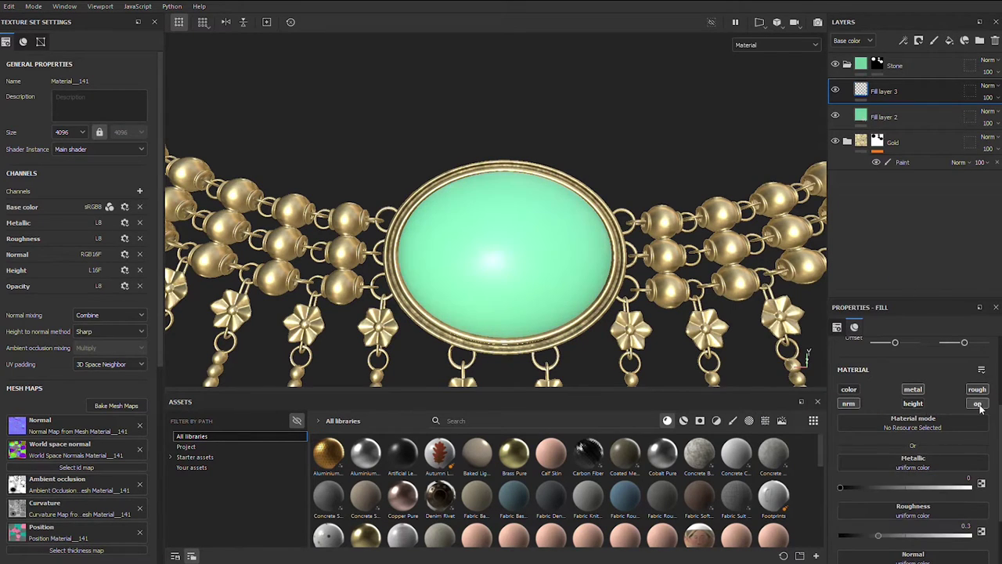
{"action": "left_click", "coordinate": [917, 390]}
{"action": "left_click", "coordinate": [844, 486]}
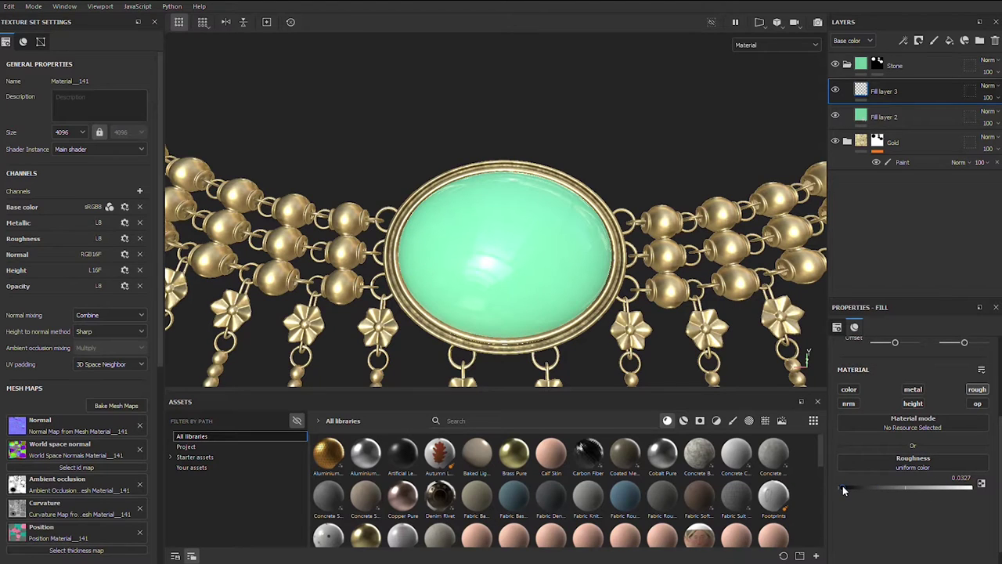
{"action": "mouse_move", "coordinate": [593, 300]}
{"action": "left_mouse_down", "text": "alt"}
{"action": "mouse_move", "coordinate": [575, 291]}
{"action": "mouse_move", "coordinate": [602, 261]}
{"action": "left_mouse_up", "text": "alt"}
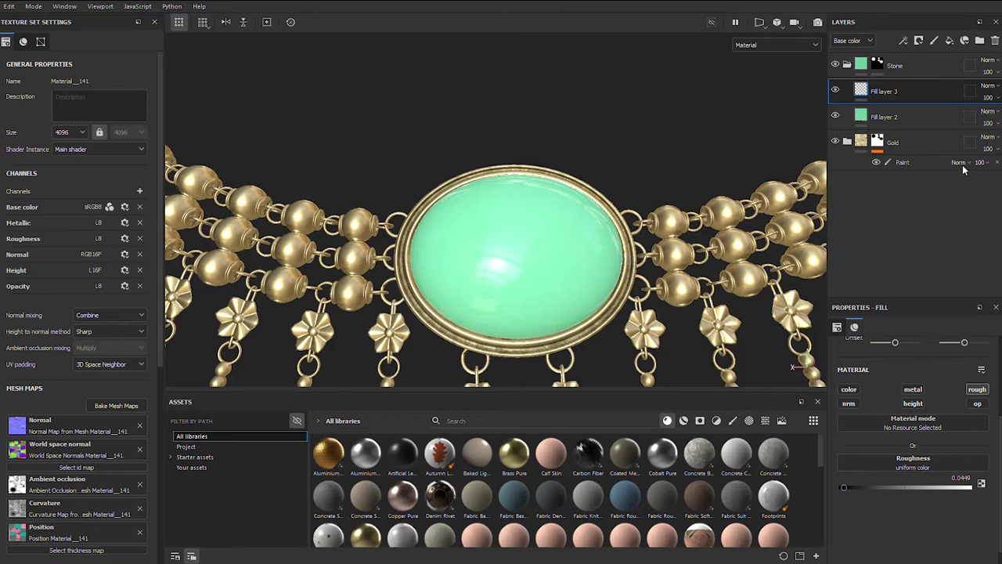
- Duplicate Fill layer 2 and give the copy a dark green base colour (#015227)
{"action": "left_click", "coordinate": [900, 115]}
{"action": "right_click", "coordinate": [906, 111]}
{"action": "left_click", "coordinate": [920, 231]}
{"action": "left_click", "coordinate": [918, 479]}
{"action": "left_click", "coordinate": [873, 354]}
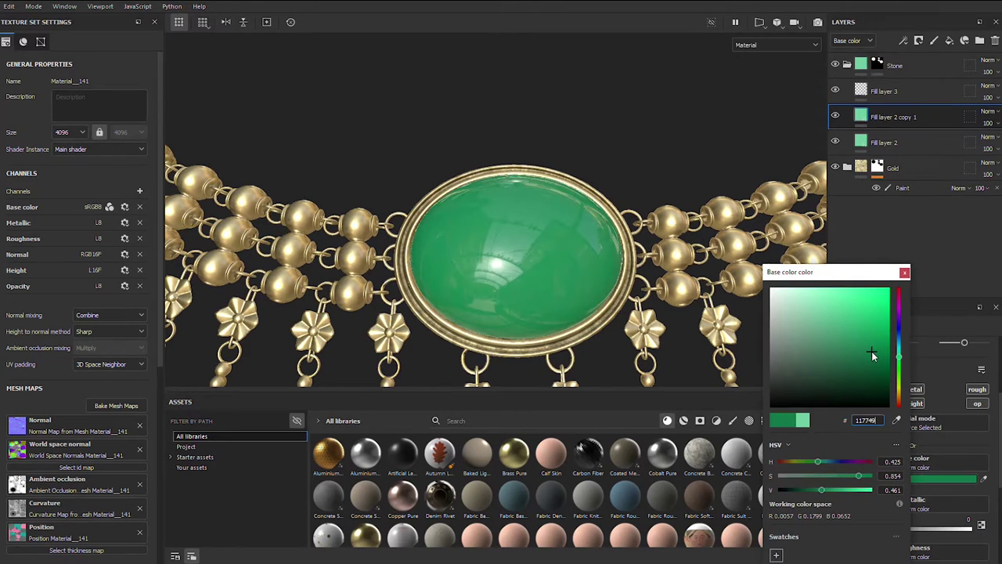
{"action": "left_click_drag", "start_coordinate": [875, 354], "coordinate": [883, 354]}
{"action": "left_click", "coordinate": [818, 463]}
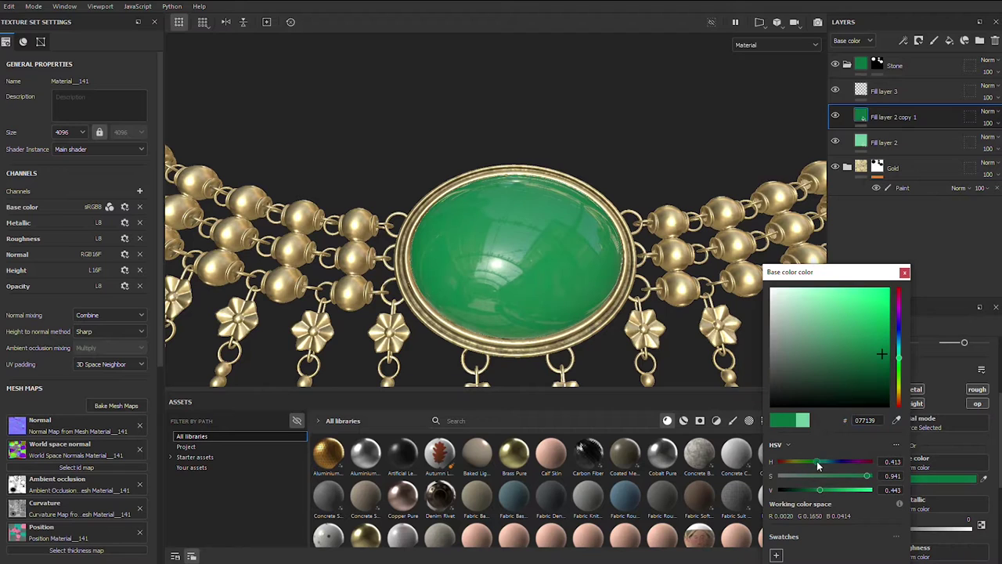
{"action": "left_click_drag", "start_coordinate": [891, 357], "coordinate": [886, 357]}
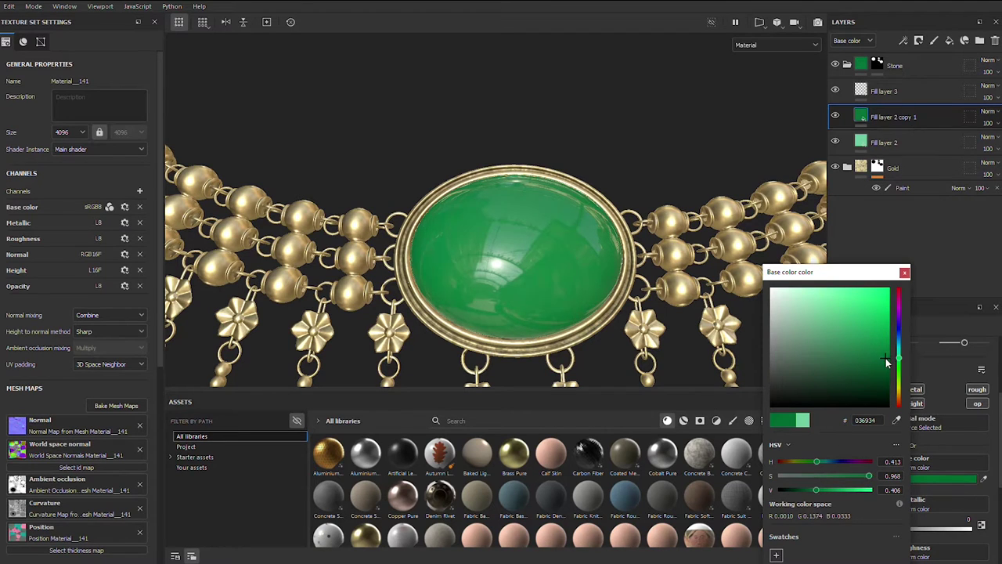
{"action": "left_click", "coordinate": [807, 490]}
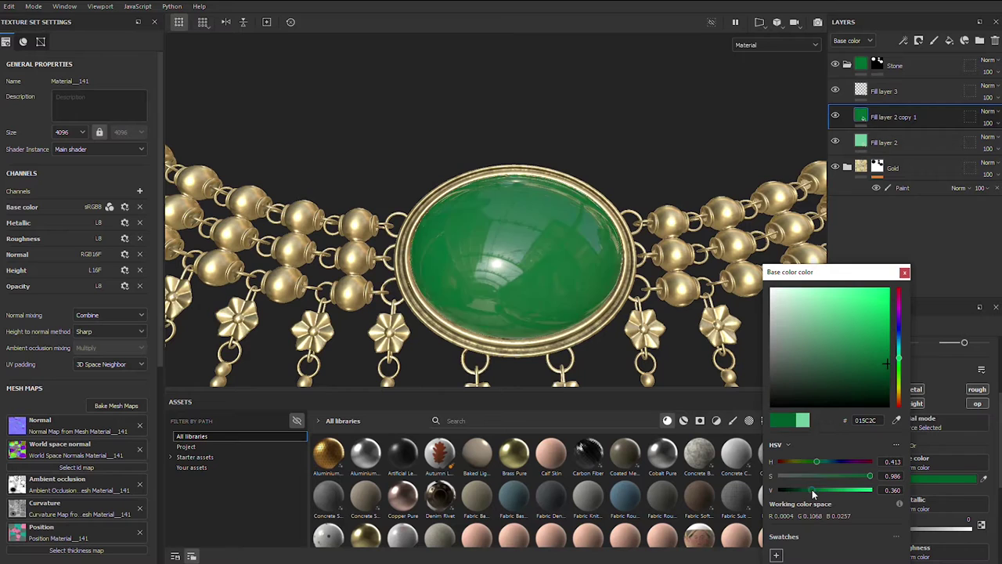
{"action": "left_click", "coordinate": [905, 271]}
- Add a black mask with a fill effect to the dark-green copy
{"action": "right_click", "coordinate": [892, 117]}
{"action": "left_click", "coordinate": [916, 21]}
{"action": "right_click", "coordinate": [893, 116]}
{"action": "left_click", "coordinate": [893, 399]}
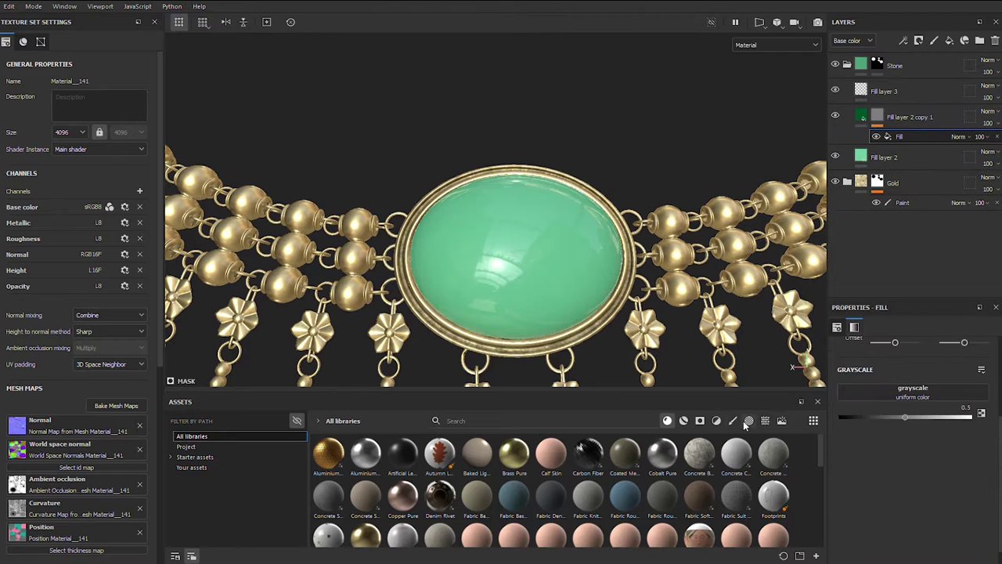
- Put Grunge Damas into the mask fill's grayscale slot with Waves maxed out
{"action": "scroll", "coordinate": [508, 522], "scroll_direction": "down", "scroll_amount": 3}
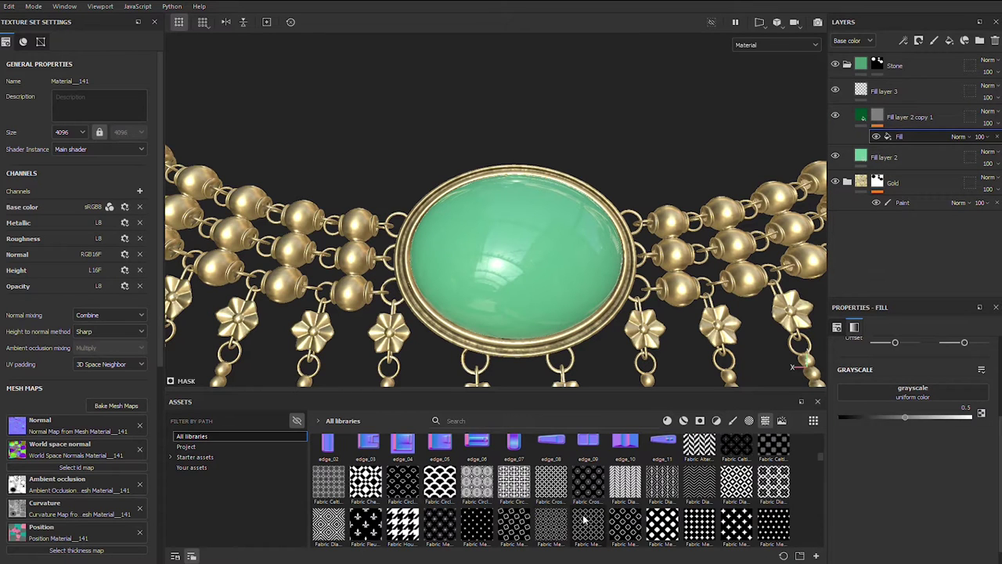
{"action": "scroll", "coordinate": [576, 523], "scroll_direction": "down", "scroll_amount": 3}
{"action": "scroll", "coordinate": [575, 523], "scroll_direction": "down", "scroll_amount": 2}
{"action": "mouse_move", "coordinate": [699, 510]}
{"action": "left_mouse_down"}
{"action": "mouse_move", "coordinate": [877, 394]}
{"action": "mouse_move", "coordinate": [899, 391]}
{"action": "left_mouse_up"}
{"action": "scroll", "coordinate": [883, 404], "scroll_direction": "up", "scroll_amount": 3}
{"action": "scroll", "coordinate": [905, 437], "scroll_direction": "down", "scroll_amount": 3}
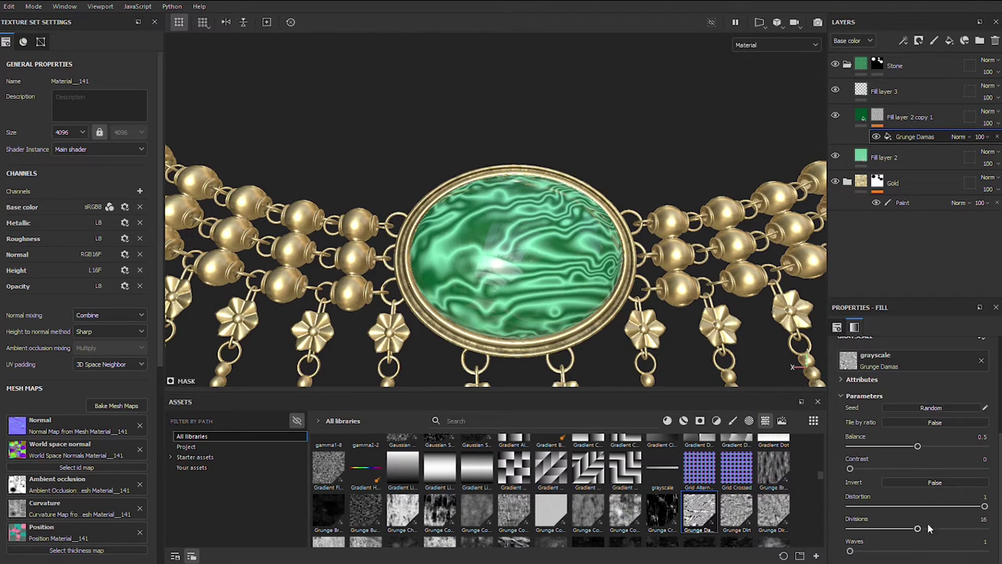
{"action": "left_click_drag", "start_coordinate": [931, 529], "coordinate": [952, 550]}
{"action": "left_click", "coordinate": [953, 551]}
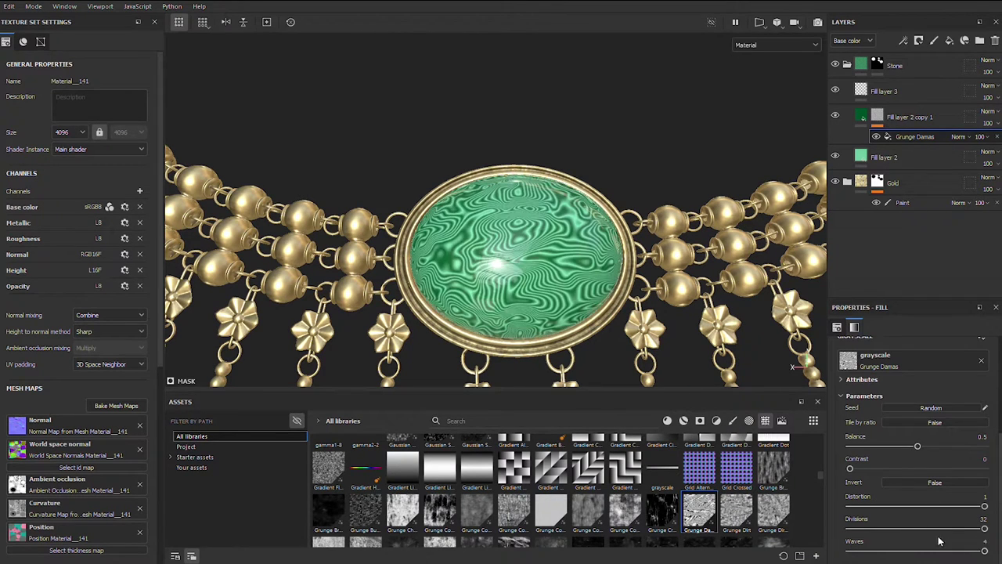
- Set the Grunge Damas Balance to 0.63 and Offset to 0.25, then add a second mask fill
{"action": "scroll", "coordinate": [951, 439], "scroll_direction": "up", "scroll_amount": 2}
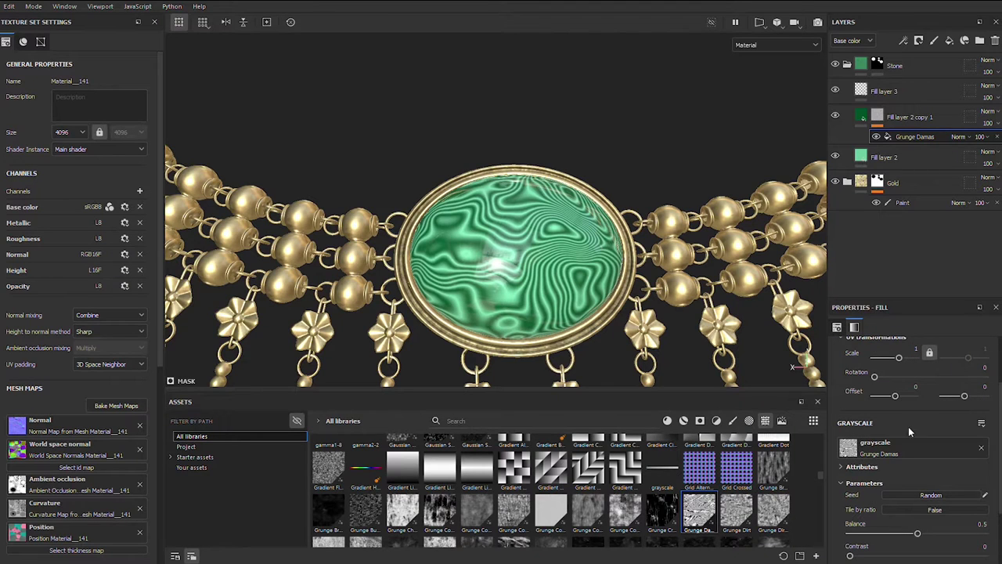
{"action": "scroll", "coordinate": [912, 432], "scroll_direction": "down", "scroll_amount": 1}
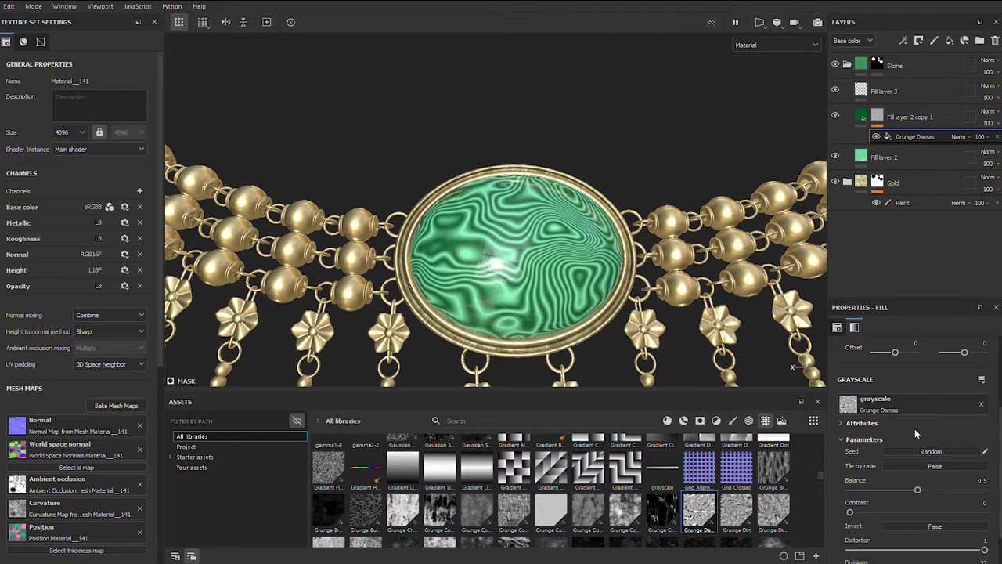
{"action": "left_click_drag", "start_coordinate": [918, 490], "coordinate": [936, 491]}
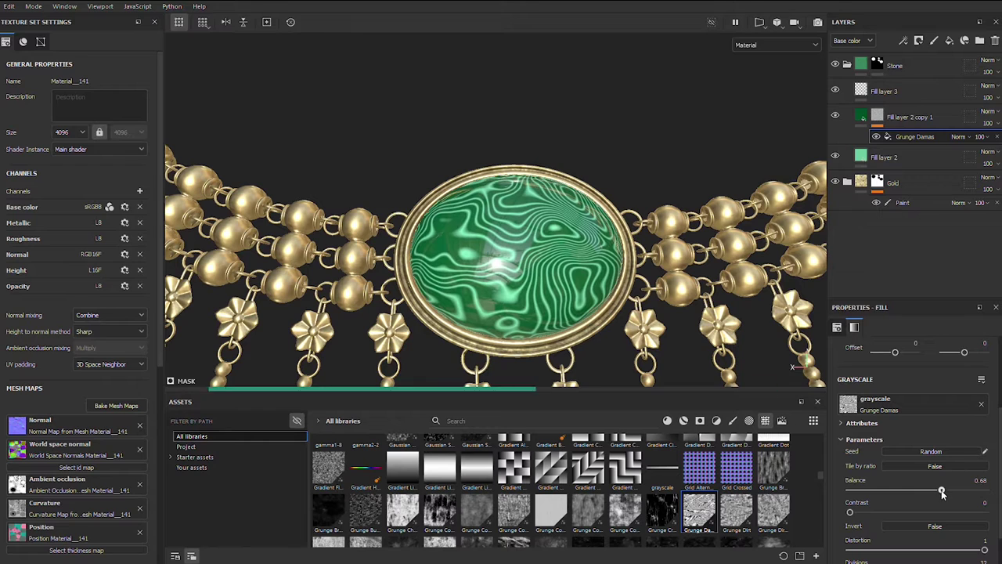
{"action": "scroll", "coordinate": [900, 454], "scroll_direction": "up", "scroll_amount": 1}
{"action": "scroll", "coordinate": [895, 445], "scroll_direction": "up", "scroll_amount": 1}
{"action": "left_click_drag", "start_coordinate": [895, 440], "coordinate": [900, 440]}
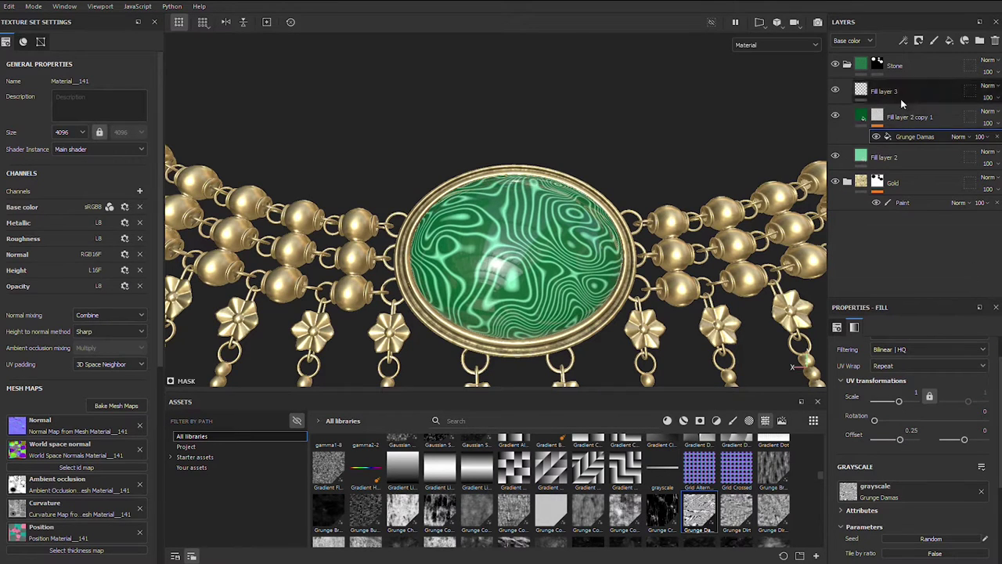
{"action": "right_click", "coordinate": [902, 123]}
{"action": "left_click", "coordinate": [869, 386]}
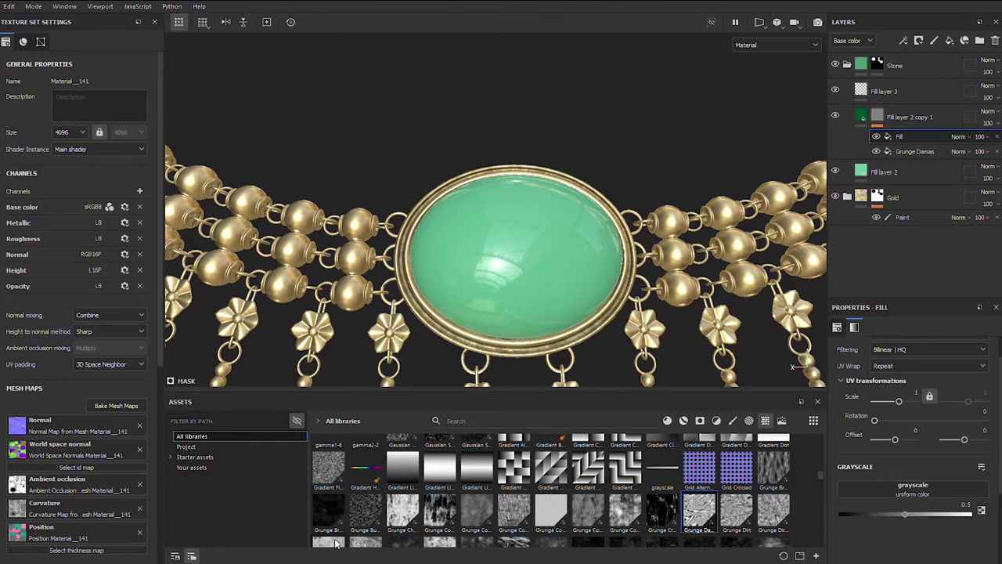
- Put Grunge Dirt Dried into the new mask fill, blending as Subtract at Scale 2
{"action": "left_click_drag", "start_coordinate": [773, 509], "coordinate": [913, 489]}
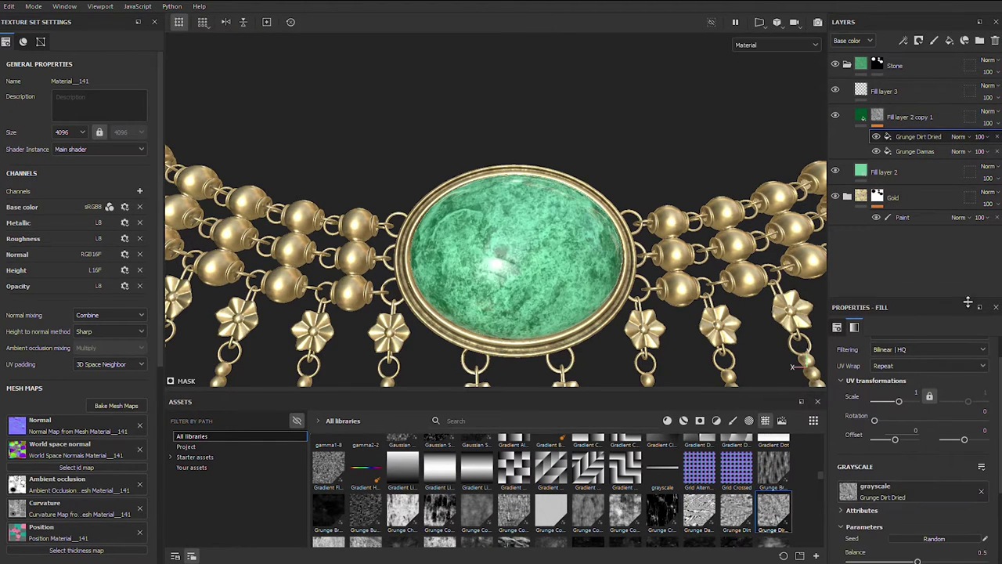
{"action": "left_click", "coordinate": [959, 137]}
{"action": "left_click", "coordinate": [960, 248]}
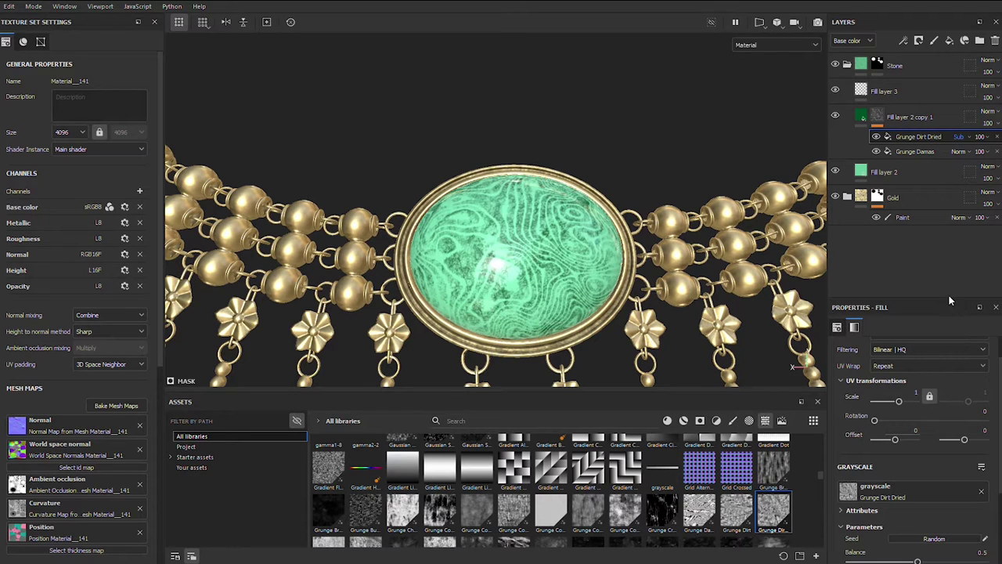
{"action": "scroll", "coordinate": [908, 392], "scroll_direction": "up", "scroll_amount": 1}
{"action": "left_click", "coordinate": [899, 434]}
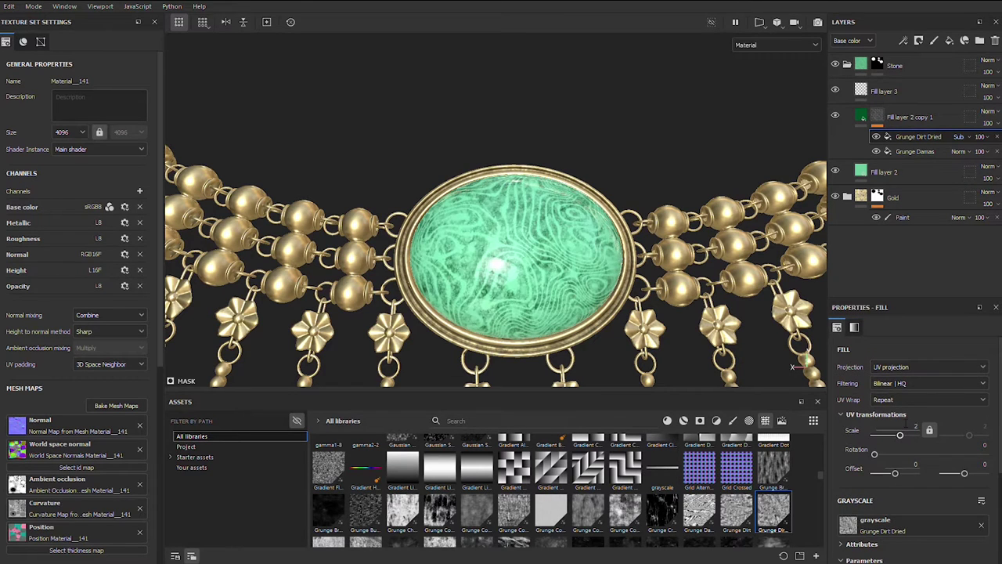
{"action": "scroll", "coordinate": [899, 457], "scroll_direction": "down", "scroll_amount": 1}
{"action": "scroll", "coordinate": [895, 507], "scroll_direction": "down", "scroll_amount": 1}
- Set the Grunge Dirt Dried Balance to 0.3 and Contrast to 0.35, and shift its Offset
{"action": "left_click", "coordinate": [890, 509]}
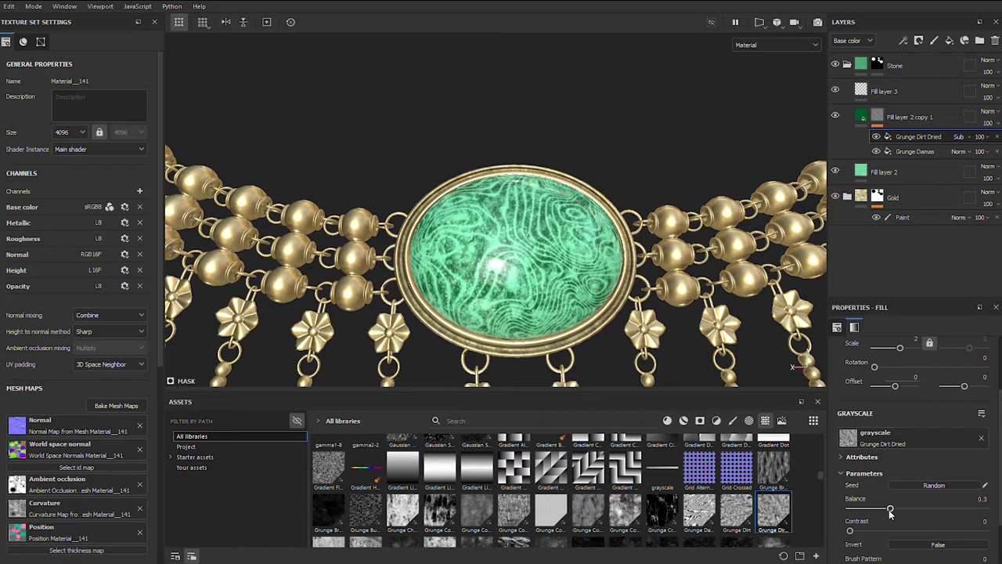
{"action": "left_click_drag", "start_coordinate": [894, 531], "coordinate": [898, 532]}
{"action": "scroll", "coordinate": [916, 531], "scroll_direction": "down", "scroll_amount": 1}
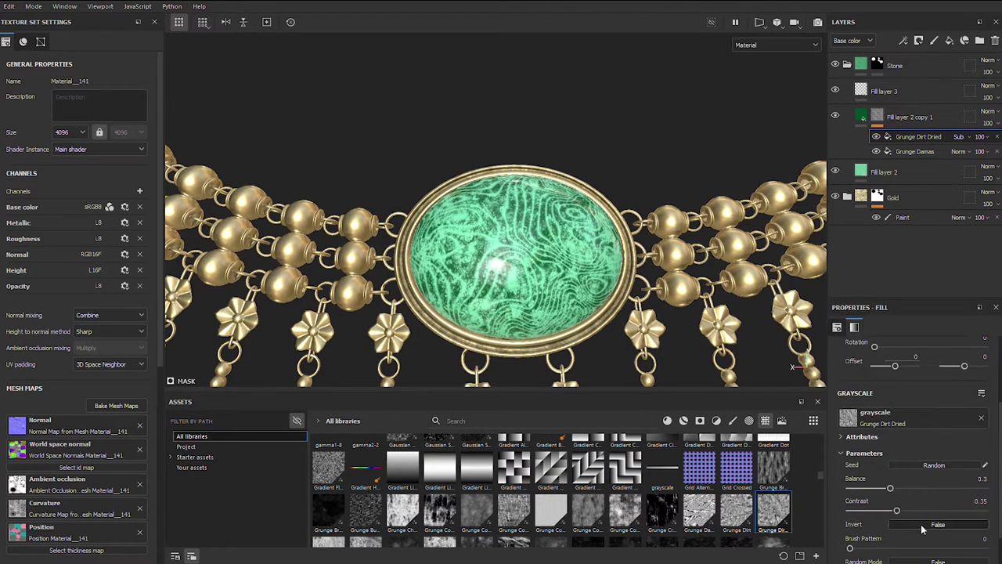
{"action": "scroll", "coordinate": [916, 486], "scroll_direction": "up", "scroll_amount": 1}
{"action": "left_click_drag", "start_coordinate": [894, 409], "coordinate": [980, 413]}
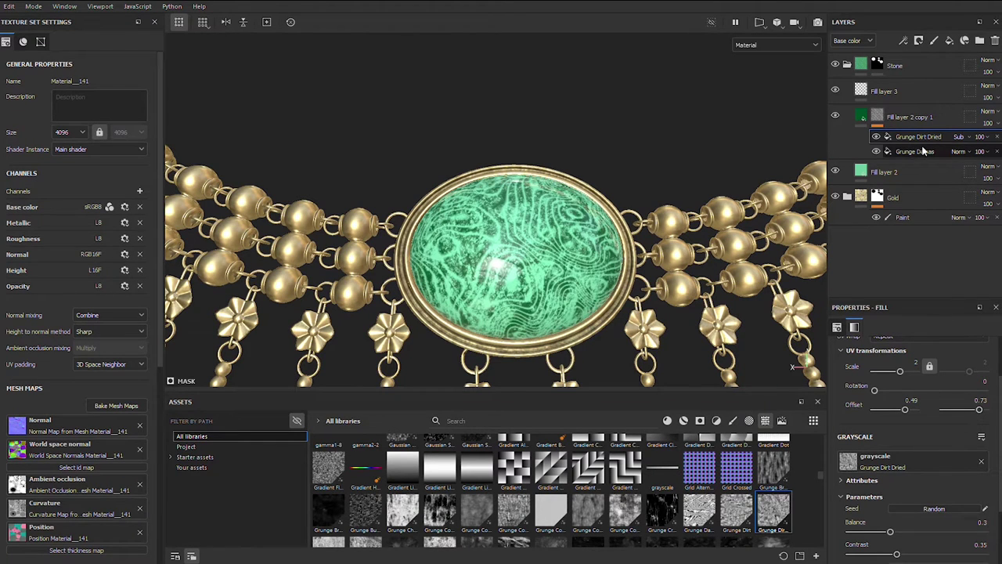
{"action": "left_click", "coordinate": [908, 116]}
{"action": "right_click", "coordinate": [908, 117]}
- Duplicate the dark-green layer and set Fill layer 2 copy 1 to Hard light at lower opacity
{"action": "left_click", "coordinate": [871, 291]}
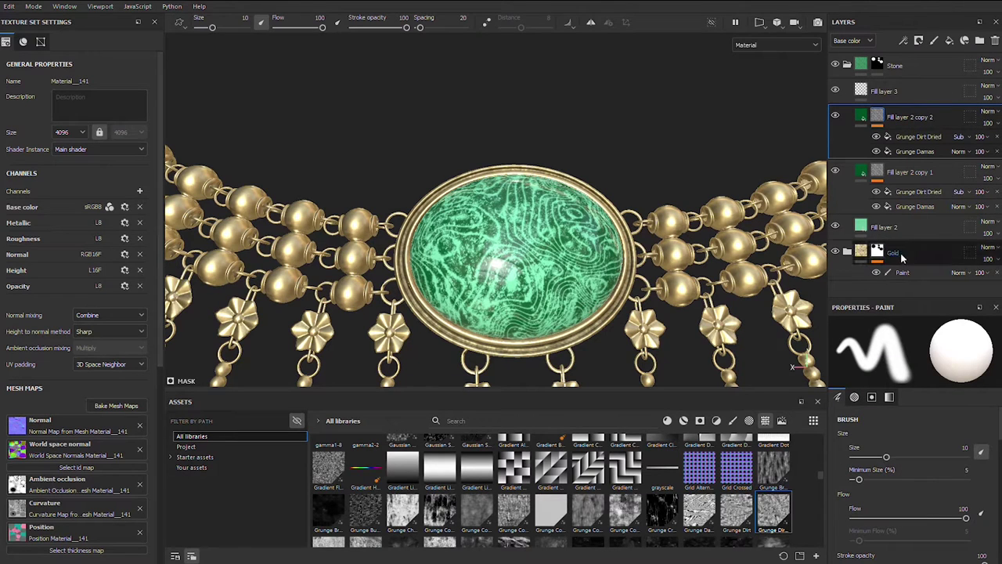
{"action": "left_click", "coordinate": [988, 166]}
{"action": "left_click", "coordinate": [958, 339]}
{"action": "left_click", "coordinate": [988, 166]}
{"action": "left_click", "coordinate": [964, 382]}
{"action": "left_click", "coordinate": [988, 166]}
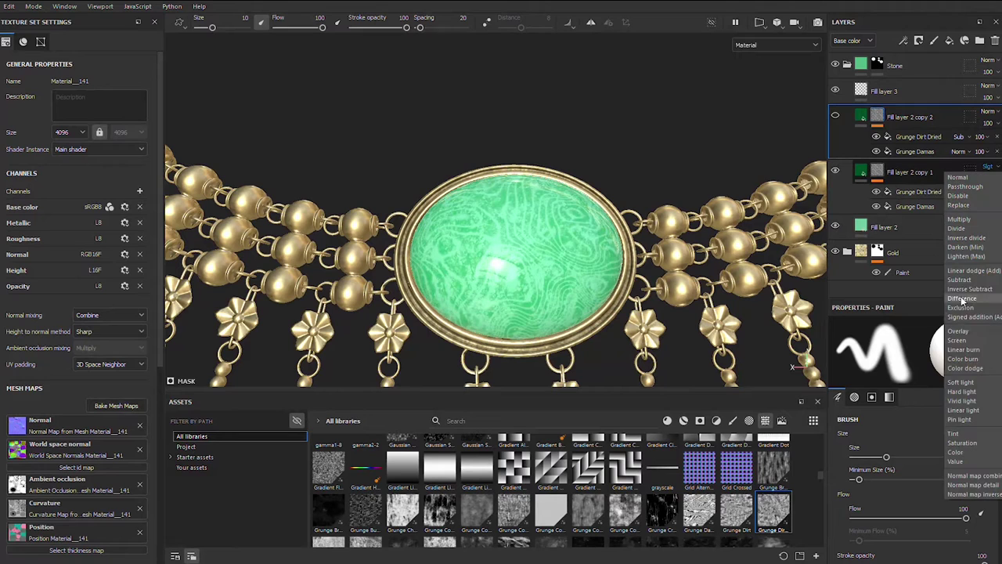
{"action": "left_click", "coordinate": [970, 412]}
{"action": "mouse_move", "coordinate": [988, 178]}
{"action": "left_mouse_down"}
{"action": "mouse_move", "coordinate": [988, 196]}
{"action": "mouse_move", "coordinate": [988, 185]}
{"action": "left_mouse_up"}
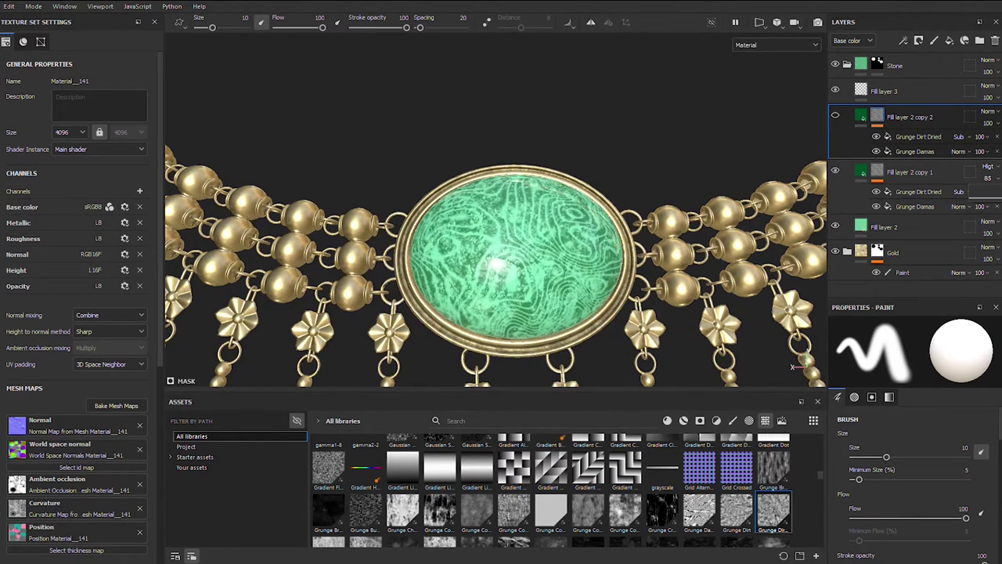
- Set Fill layer 2 copy 2 to Hard light at 56 opacity and hide its Grunge Dirt Dried effect
{"action": "left_click", "coordinate": [988, 111]}
{"action": "left_click", "coordinate": [961, 336]}
{"action": "left_click_drag", "start_coordinate": [988, 123], "coordinate": [988, 143]}
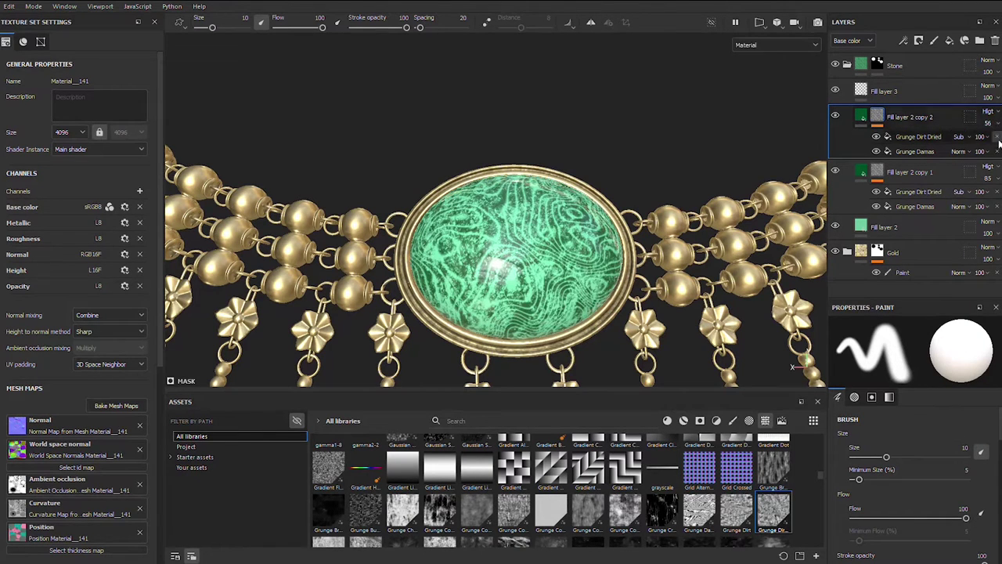
{"action": "left_click", "coordinate": [915, 151]}
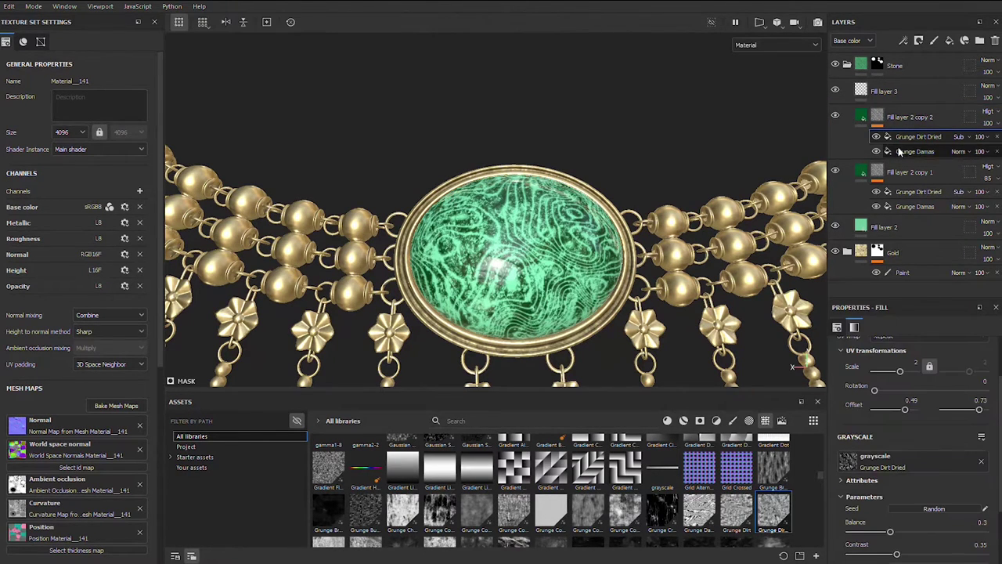
{"action": "left_click", "coordinate": [877, 137]}
{"action": "scroll", "coordinate": [924, 454], "scroll_direction": "down", "scroll_amount": 2}
{"action": "scroll", "coordinate": [928, 460], "scroll_direction": "down", "scroll_amount": 3}
- Widen the Grunge Damas mask bands and raise its contrast
{"action": "left_click_drag", "start_coordinate": [930, 461], "coordinate": [894, 461]}
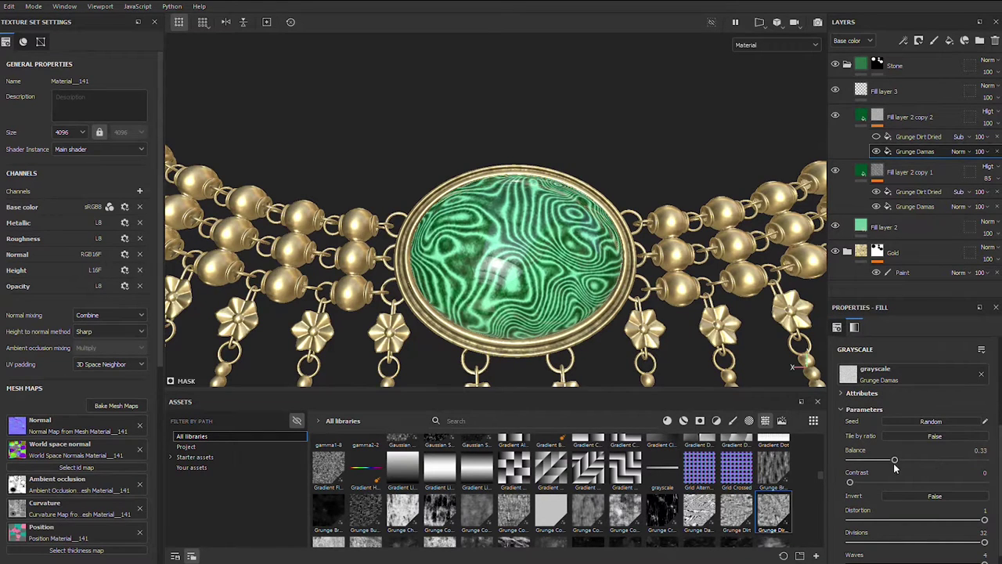
{"action": "left_click", "coordinate": [897, 483]}
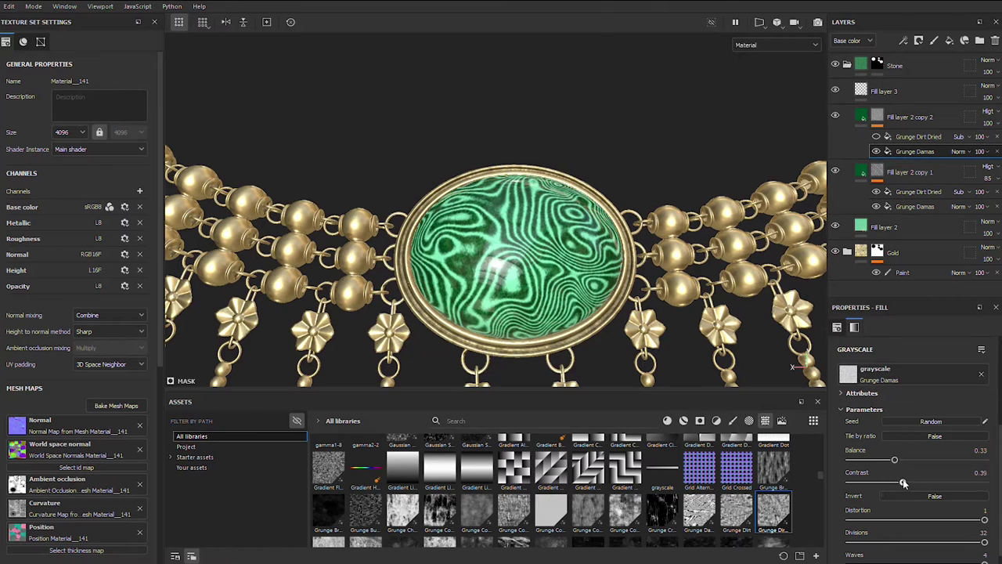
{"action": "left_click_drag", "start_coordinate": [915, 483], "coordinate": [912, 484]}
{"action": "scroll", "coordinate": [934, 458], "scroll_direction": "up", "scroll_amount": 1}
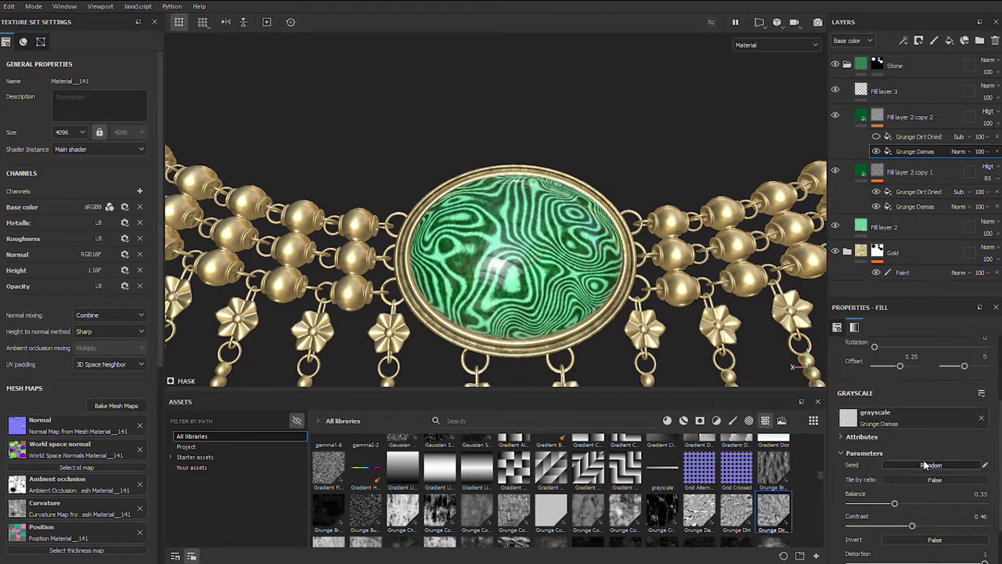
{"action": "scroll", "coordinate": [932, 438], "scroll_direction": "up", "scroll_amount": 2}
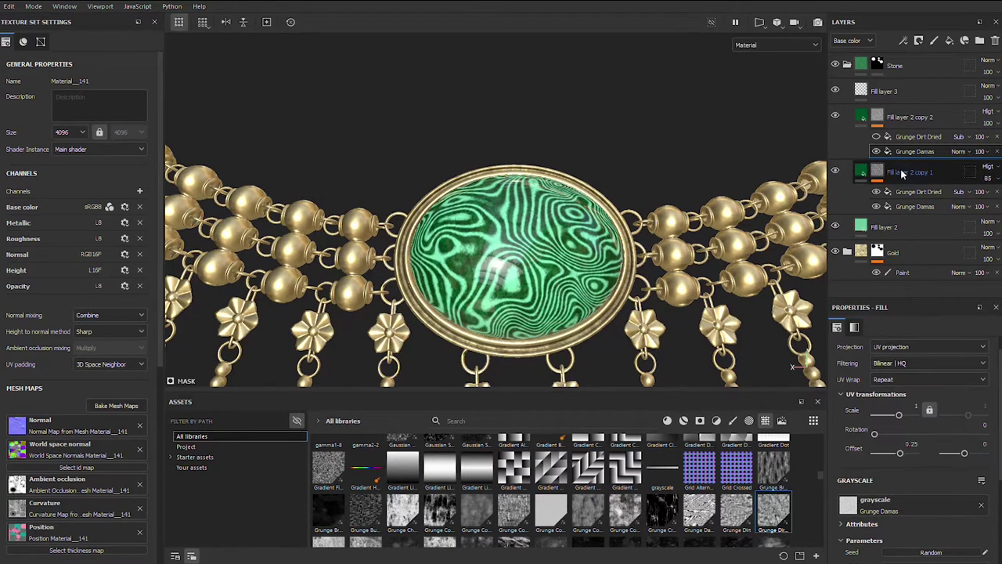
- Shift the Grunge Dirt Dried UV offset and lower copy 2's opacity to 29
{"action": "left_click", "coordinate": [904, 137]}
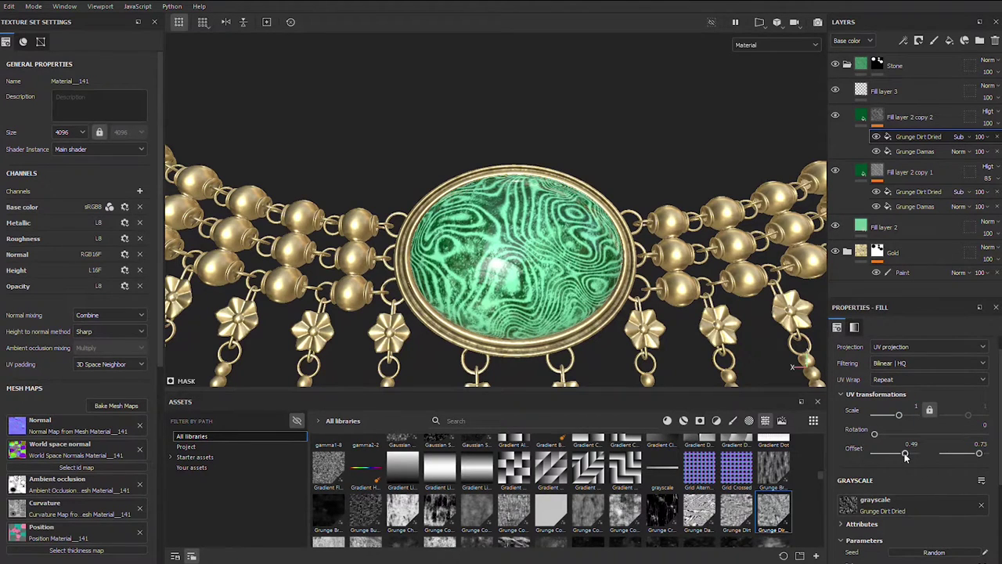
{"action": "left_click_drag", "start_coordinate": [906, 456], "coordinate": [913, 458]}
{"action": "left_click_drag", "start_coordinate": [977, 456], "coordinate": [977, 456]}
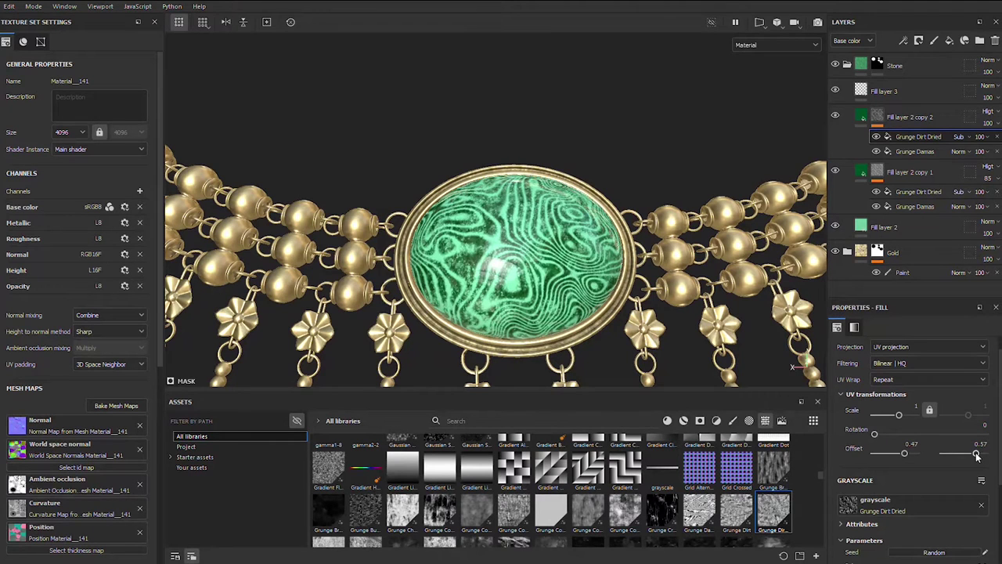
{"action": "left_click", "coordinate": [988, 123]}
{"action": "left_click_drag", "start_coordinate": [988, 143], "coordinate": [988, 145]}
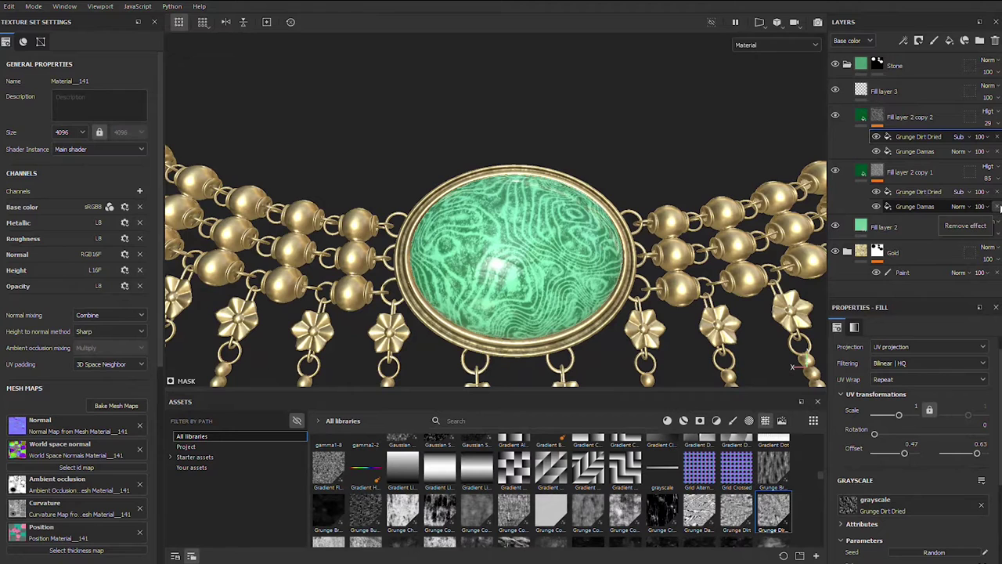
{"action": "left_click", "coordinate": [899, 121]}
{"action": "right_click", "coordinate": [908, 117]}
- Duplicate copy 2 as Fill layer 2 copy 3 with a deep black-green base colour 012F15
{"action": "left_click", "coordinate": [937, 212]}
{"action": "scroll", "coordinate": [988, 505], "scroll_direction": "down", "scroll_amount": 2}
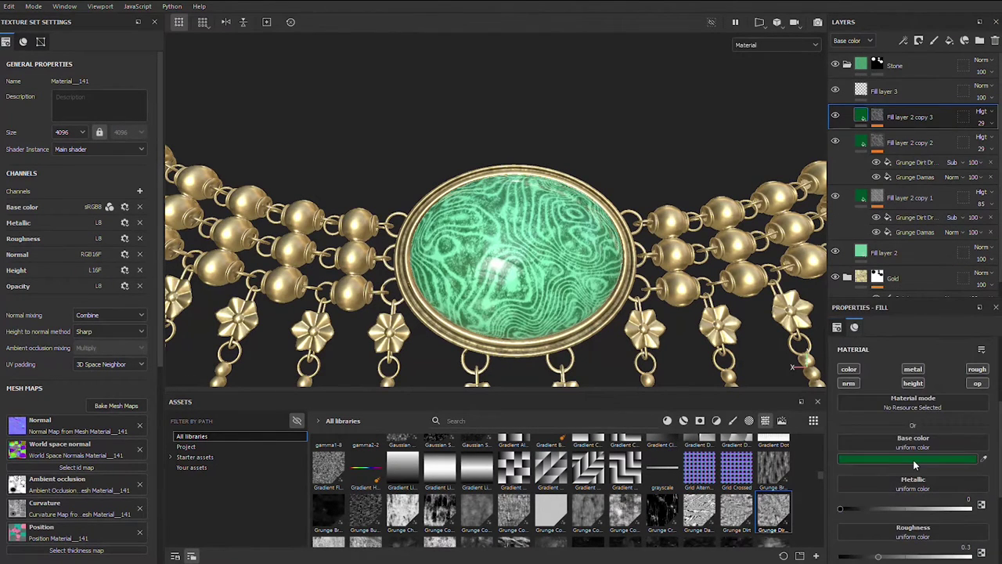
{"action": "left_click", "coordinate": [939, 461]}
{"action": "left_click_drag", "start_coordinate": [886, 380], "coordinate": [881, 389]}
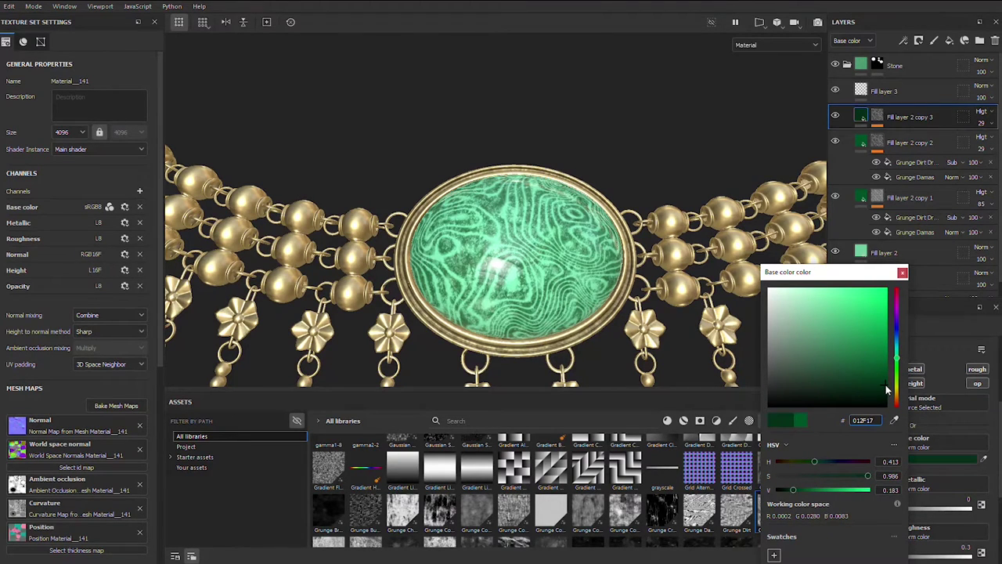
{"action": "left_click_drag", "start_coordinate": [813, 463], "coordinate": [813, 460]}
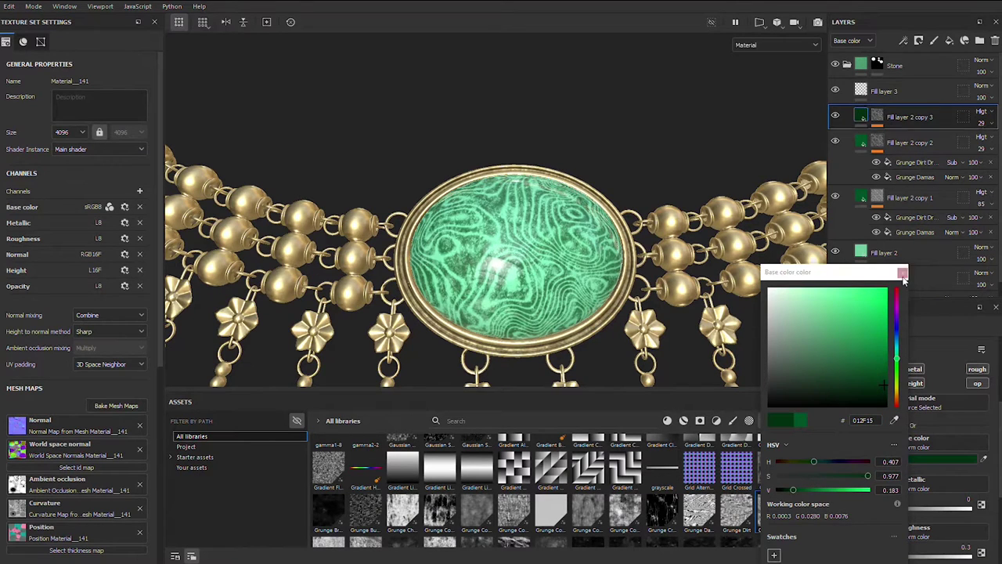
{"action": "left_click", "coordinate": [926, 119]}
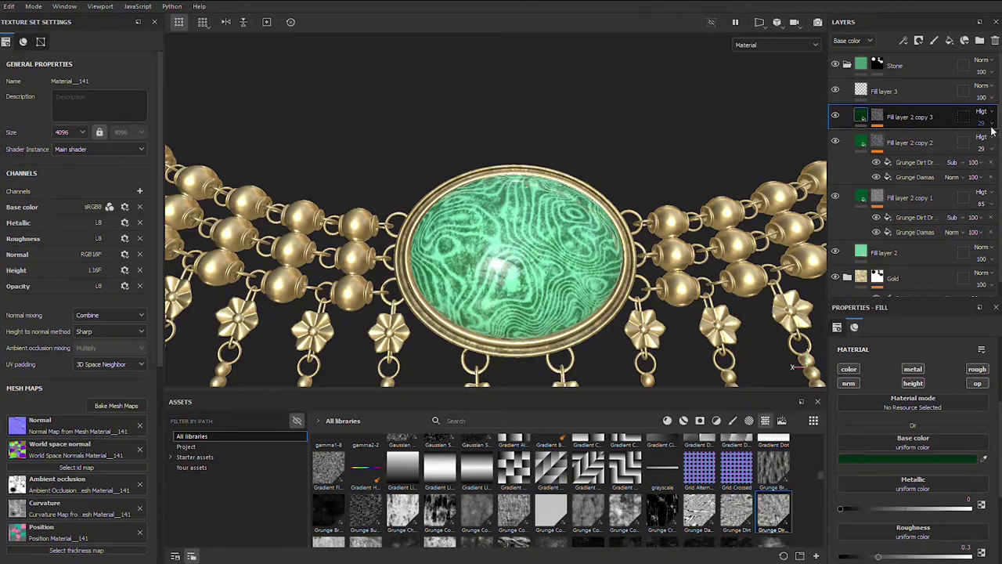
{"action": "key", "text": "ctrl+v"}
{"action": "left_click", "coordinate": [914, 151]}
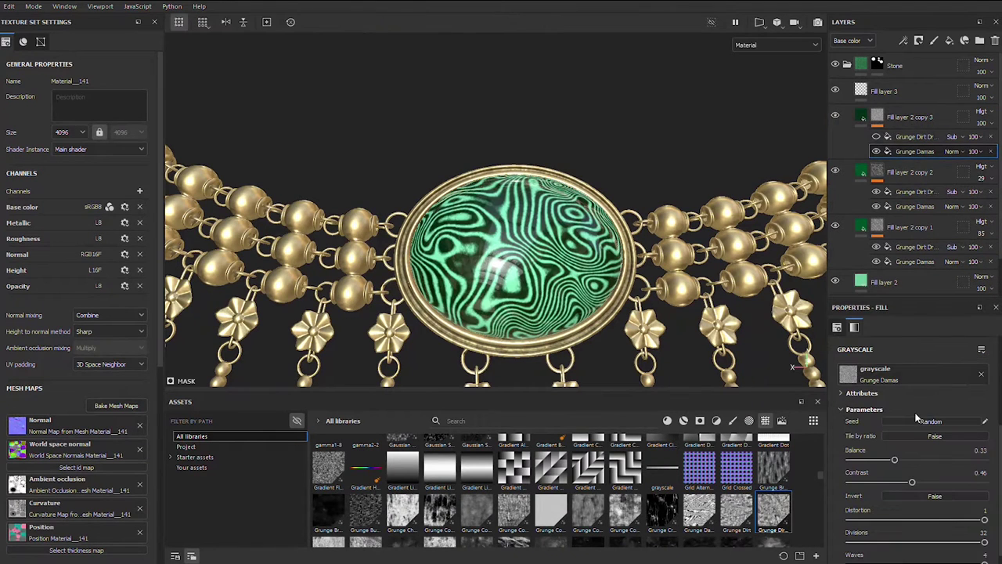
- Set copy 3's Grunge Damas Contrast to 0, lower its Balance, re-seed it, and blend as Soft light
{"action": "scroll", "coordinate": [905, 437], "scroll_direction": "down", "scroll_amount": 1}
{"action": "left_click_drag", "start_coordinate": [911, 468], "coordinate": [839, 473]}
{"action": "left_click_drag", "start_coordinate": [894, 446], "coordinate": [856, 448]}
{"action": "left_click", "coordinate": [893, 408]}
{"action": "left_click", "coordinate": [981, 111]}
{"action": "left_click", "coordinate": [962, 305]}
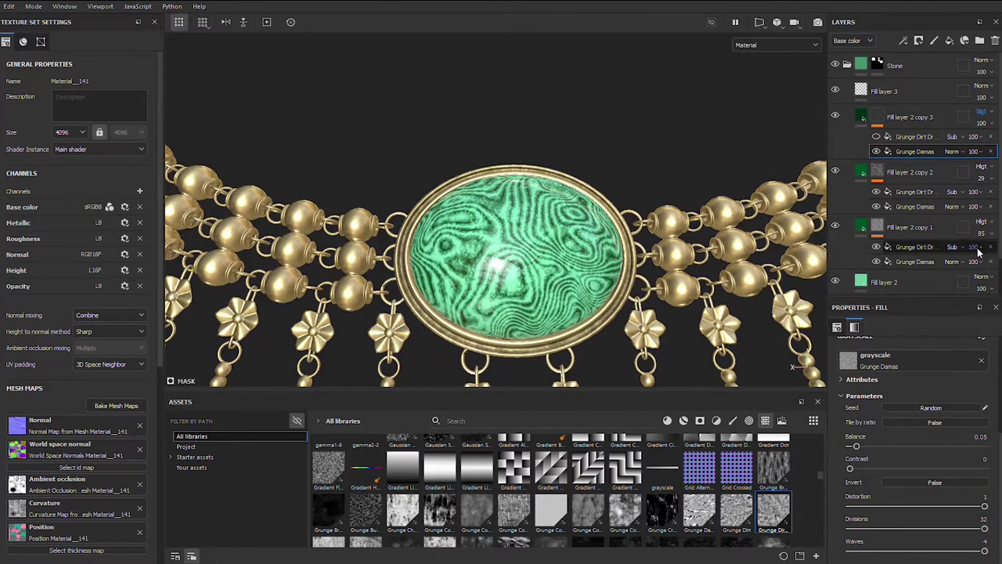
- Rescale Grunge Dirt Dried and set its Balance to 0.14 and Offset to 0.15 / 0.28
{"action": "left_click", "coordinate": [913, 137]}
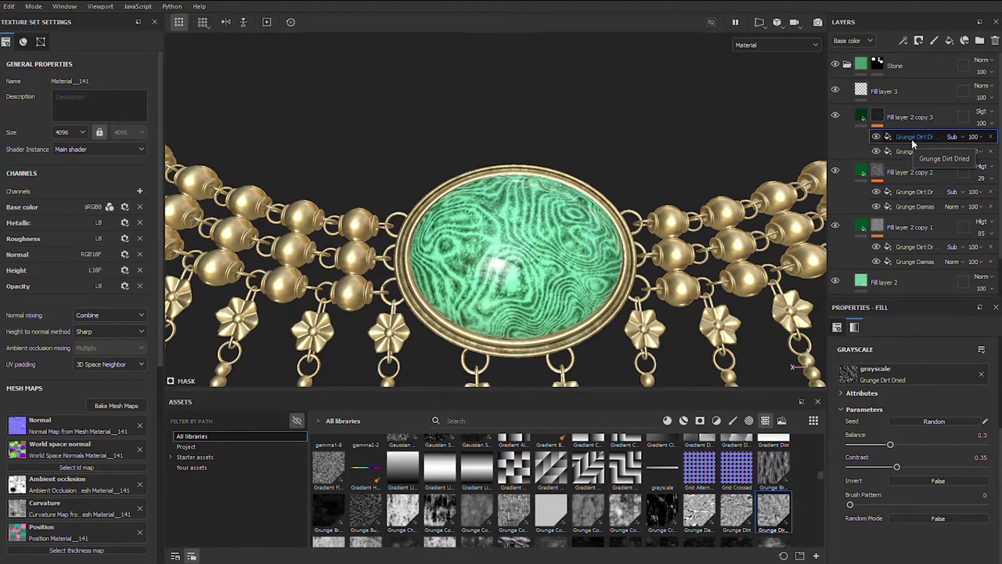
{"action": "scroll", "coordinate": [912, 423], "scroll_direction": "up", "scroll_amount": 5}
{"action": "left_click_drag", "start_coordinate": [898, 435], "coordinate": [901, 434]}
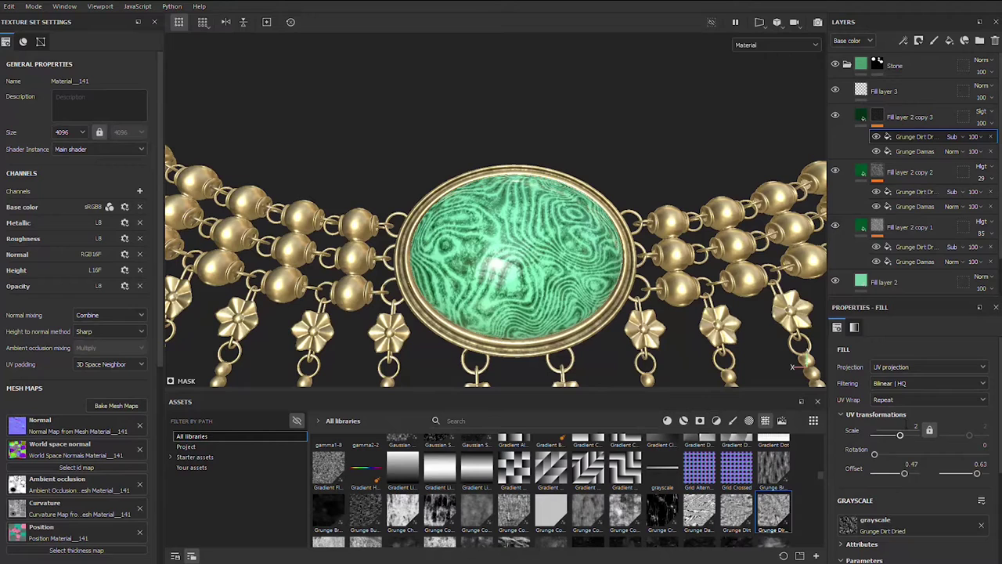
{"action": "scroll", "coordinate": [954, 542], "scroll_direction": "down", "scroll_amount": 3}
{"action": "left_click_drag", "start_coordinate": [867, 510], "coordinate": [861, 510]}
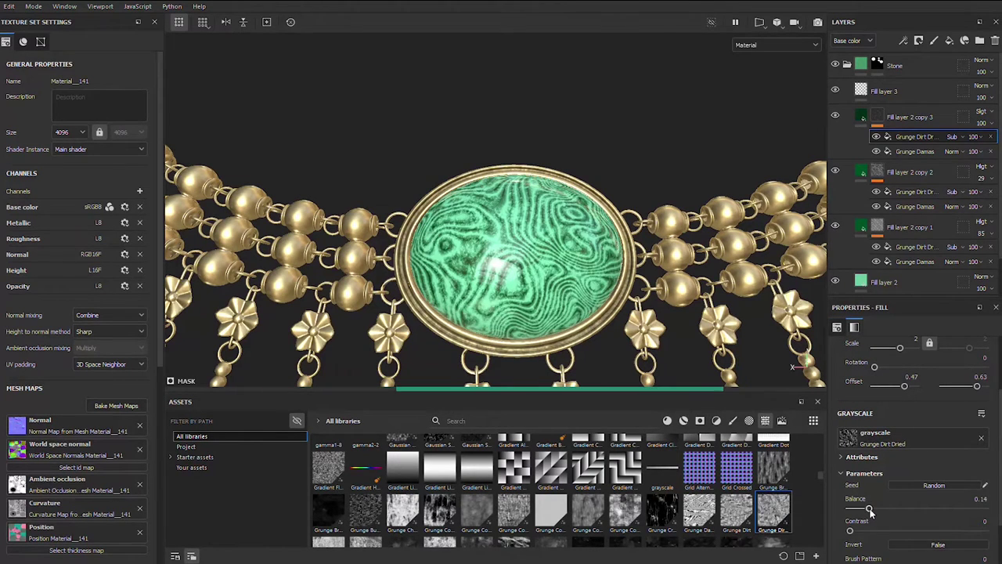
{"action": "scroll", "coordinate": [921, 444], "scroll_direction": "up", "scroll_amount": 3}
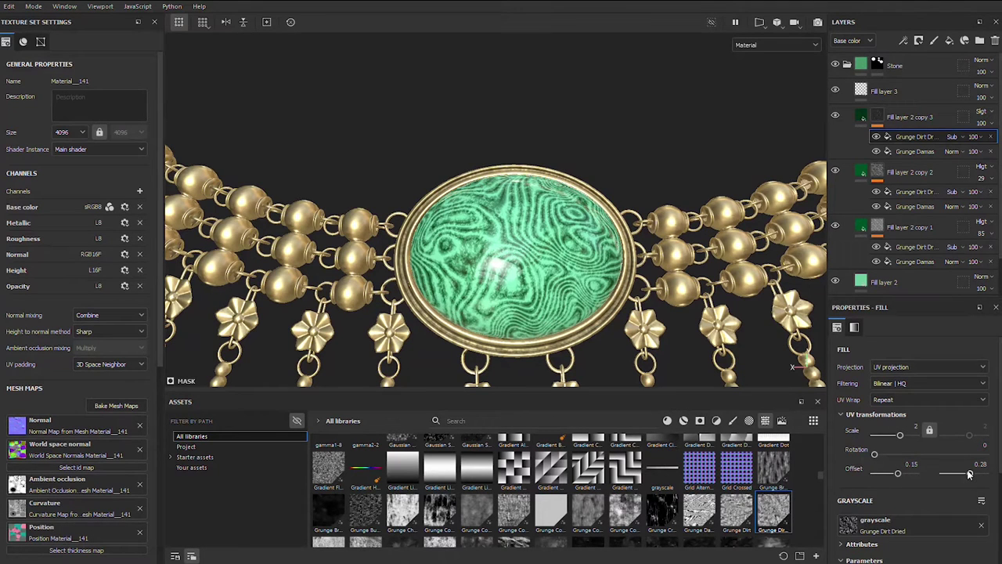
{"action": "mouse_move", "coordinate": [728, 235]}
{"action": "left_mouse_down", "text": "alt"}
{"action": "mouse_move", "coordinate": [647, 258]}
{"action": "mouse_move", "coordinate": [612, 137]}
{"action": "mouse_move", "coordinate": [592, 272]}
{"action": "left_mouse_up", "text": "alt"}
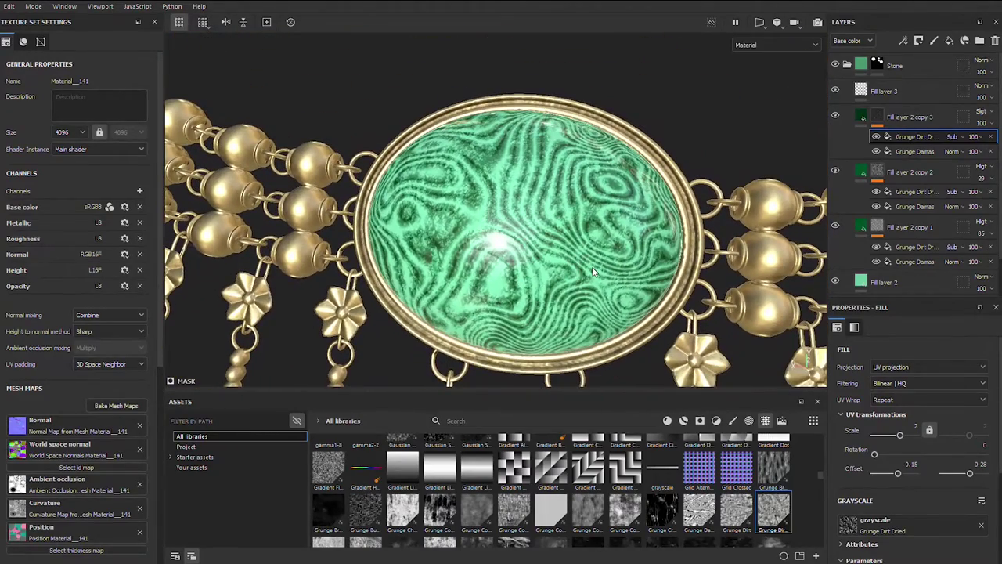
- Duplicate copy 3 as Fill layer 2 copy 4 and delete its Grunge Dirt effect
{"action": "left_click", "coordinate": [910, 118]}
{"action": "right_click", "coordinate": [913, 121]}
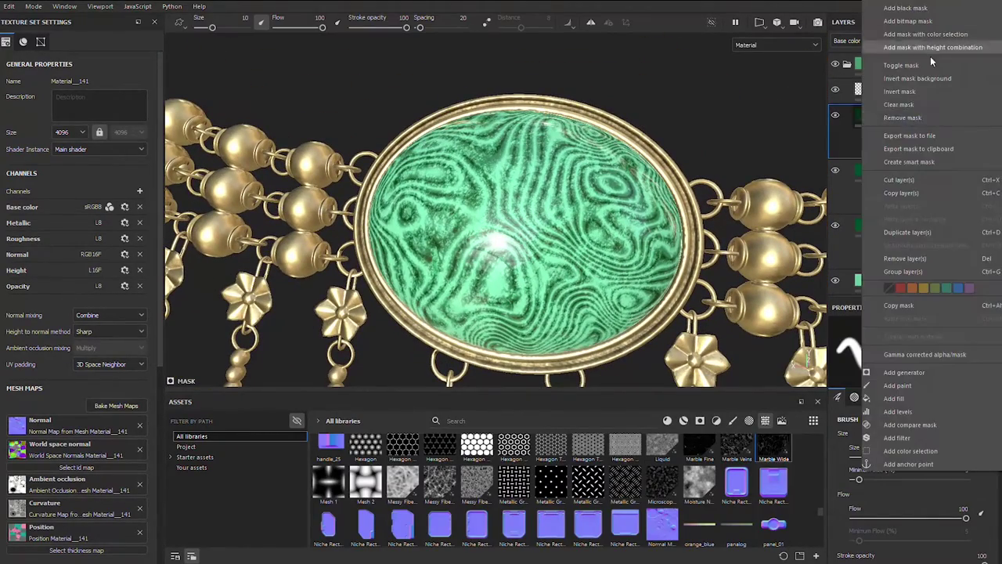
{"action": "left_click", "coordinate": [887, 233]}
{"action": "left_click", "coordinate": [885, 138]}
{"action": "left_click", "coordinate": [990, 136]}
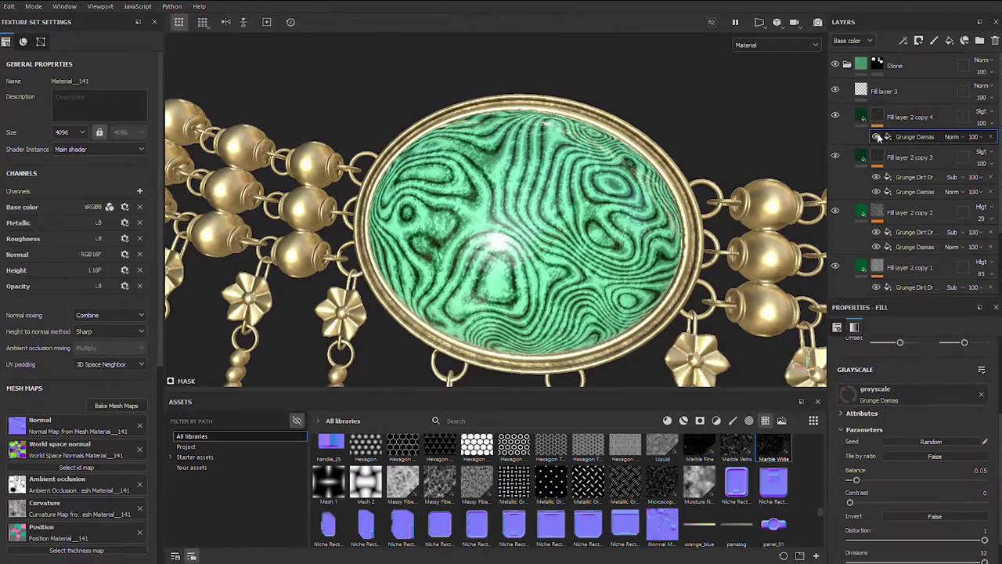
- Put Marble Wide into copy 4's mask grayscale slot and set the layer to Multiply
{"action": "scroll", "coordinate": [757, 487], "scroll_direction": "up", "scroll_amount": 2}
{"action": "scroll", "coordinate": [763, 501], "scroll_direction": "up", "scroll_amount": 2}
{"action": "scroll", "coordinate": [767, 509], "scroll_direction": "up", "scroll_amount": 3}
{"action": "scroll", "coordinate": [752, 513], "scroll_direction": "up", "scroll_amount": 3}
{"action": "scroll", "coordinate": [732, 523], "scroll_direction": "up", "scroll_amount": 2}
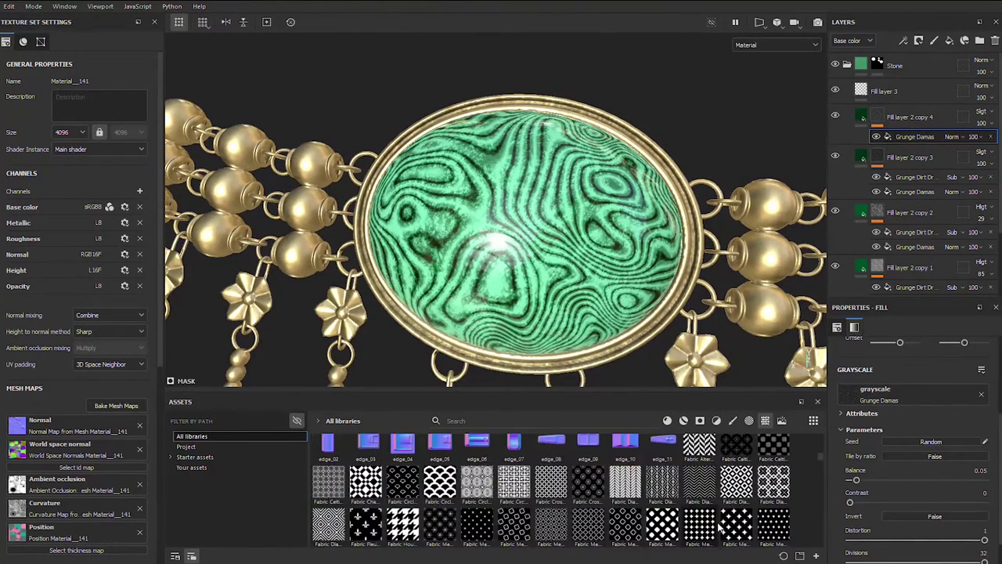
{"action": "scroll", "coordinate": [720, 530], "scroll_direction": "down", "scroll_amount": 2}
{"action": "scroll", "coordinate": [720, 529], "scroll_direction": "down", "scroll_amount": 2}
{"action": "scroll", "coordinate": [818, 479], "scroll_direction": "down", "scroll_amount": 2}
{"action": "scroll", "coordinate": [818, 480], "scroll_direction": "down", "scroll_amount": 3}
{"action": "left_click_drag", "start_coordinate": [773, 540], "coordinate": [869, 394]}
{"action": "left_click", "coordinate": [981, 111]}
{"action": "left_click", "coordinate": [971, 152]}
- Tweak the Marble Wide Balance and noise, set opacity to 80, and duplicate as copy 5
{"action": "scroll", "coordinate": [922, 395], "scroll_direction": "up", "scroll_amount": 2}
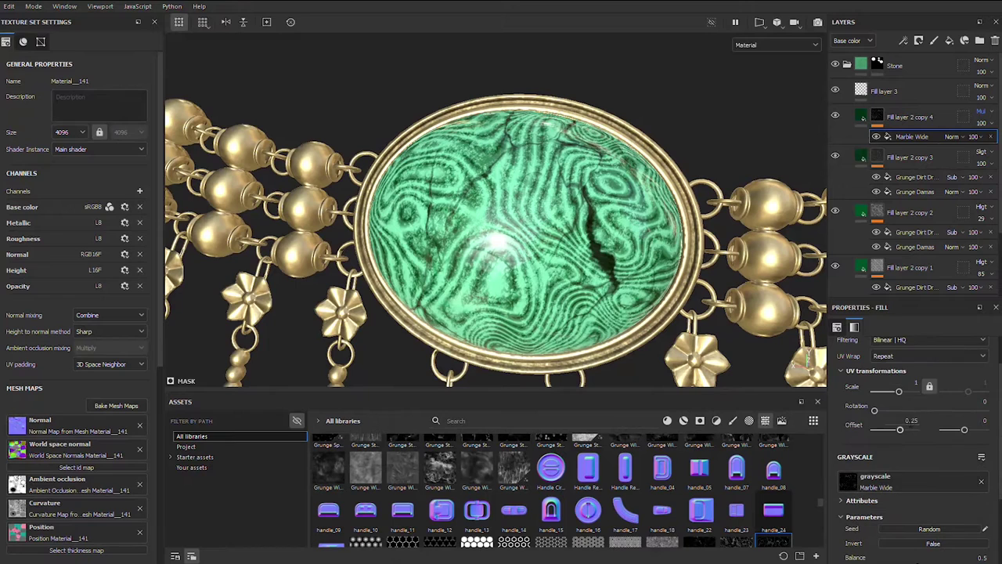
{"action": "scroll", "coordinate": [933, 446], "scroll_direction": "down", "scroll_amount": 3}
{"action": "mouse_move", "coordinate": [917, 479]}
{"action": "left_mouse_down"}
{"action": "mouse_move", "coordinate": [940, 483]}
{"action": "mouse_move", "coordinate": [930, 481]}
{"action": "left_mouse_up"}
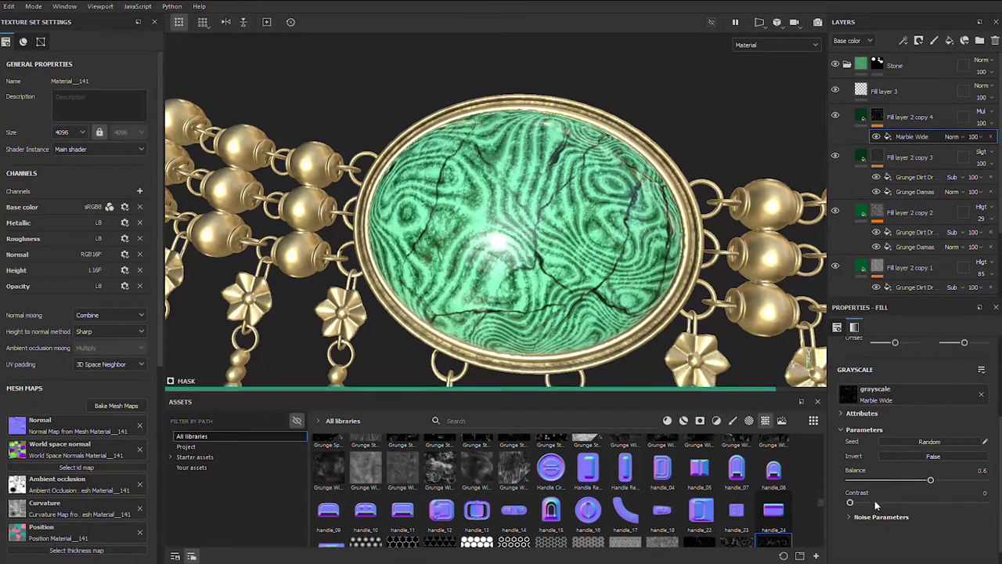
{"action": "left_click", "coordinate": [864, 514]}
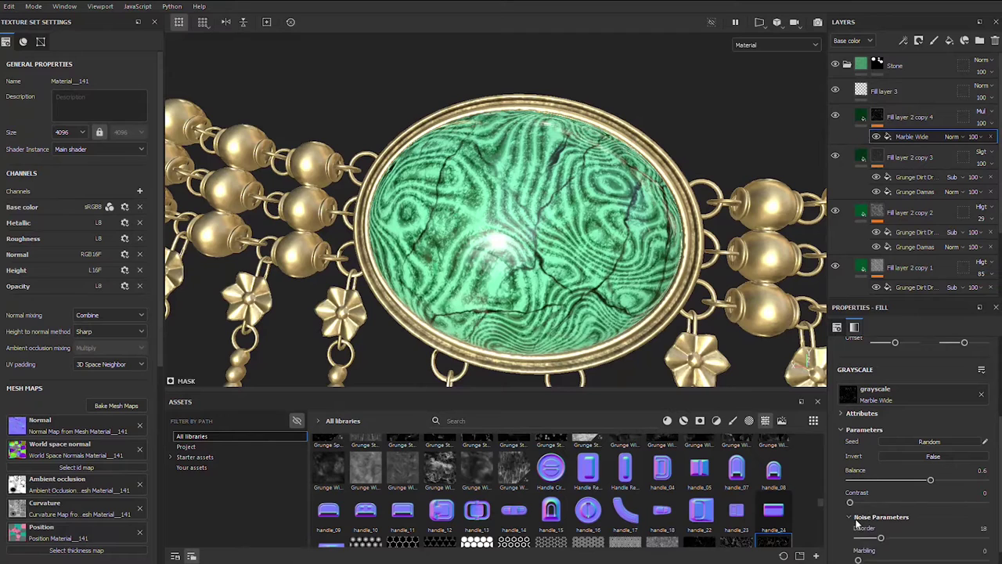
{"action": "scroll", "coordinate": [869, 525], "scroll_direction": "down", "scroll_amount": 1}
{"action": "left_click", "coordinate": [891, 539]}
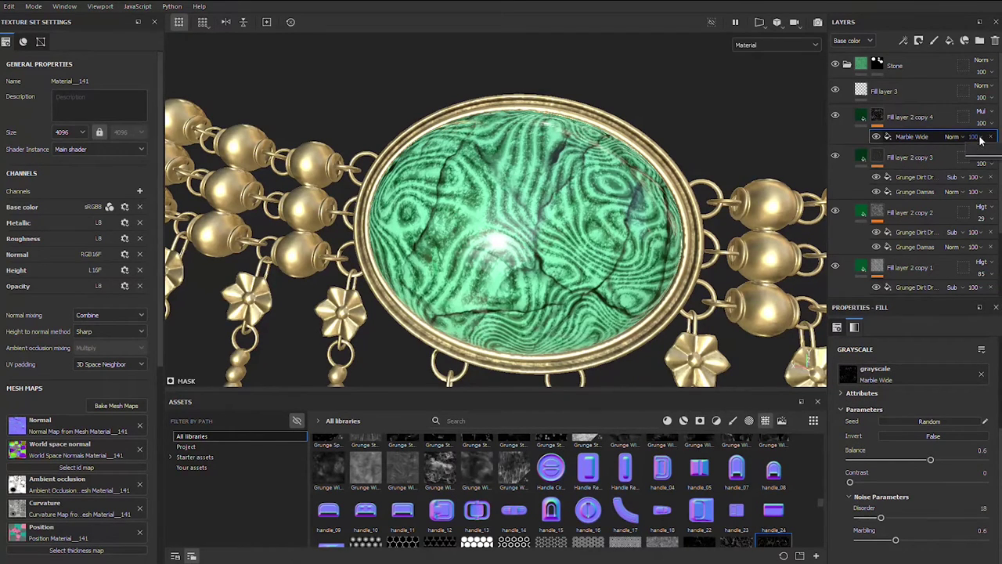
{"action": "type", "text": "80"}
{"action": "key", "text": "Return"}
{"action": "key", "text": "ctrl+d"}
{"action": "left_click", "coordinate": [905, 462]}
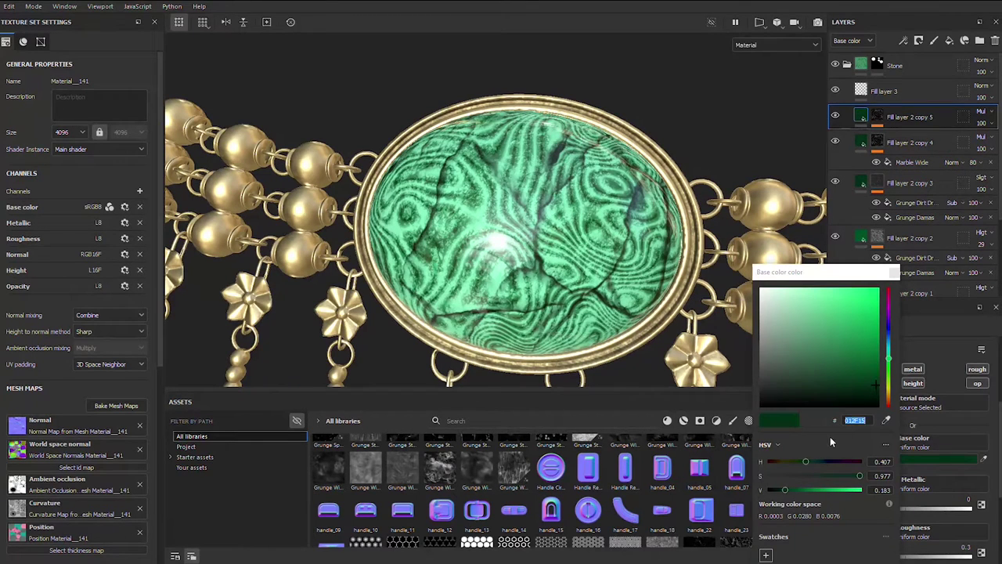
- Lighten copy 5's base colour to a pale, slightly desaturated mint green
{"action": "left_click_drag", "start_coordinate": [822, 344], "coordinate": [799, 314]}
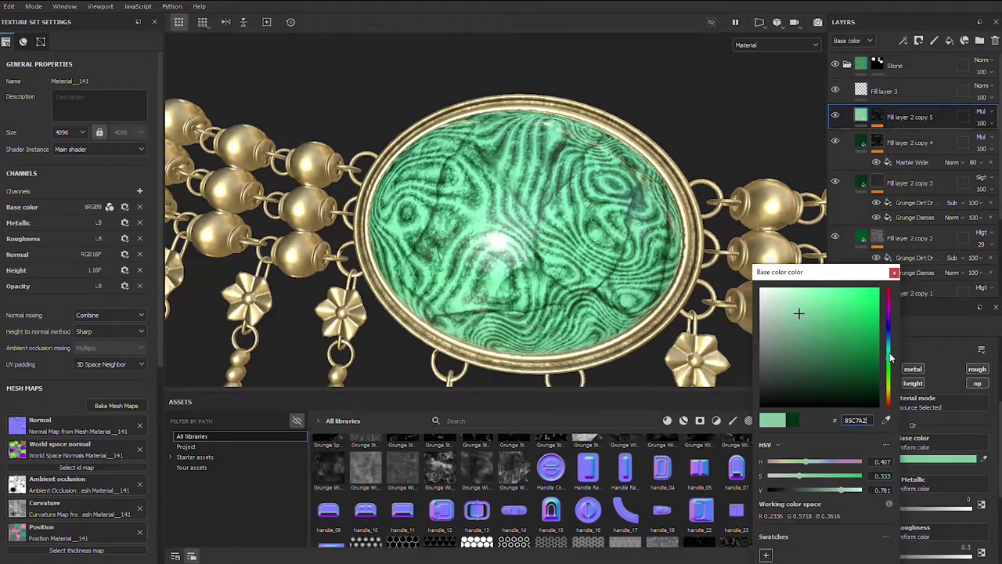
{"action": "left_click", "coordinate": [811, 317]}
{"action": "left_click_drag", "start_coordinate": [820, 478], "coordinate": [814, 476]}
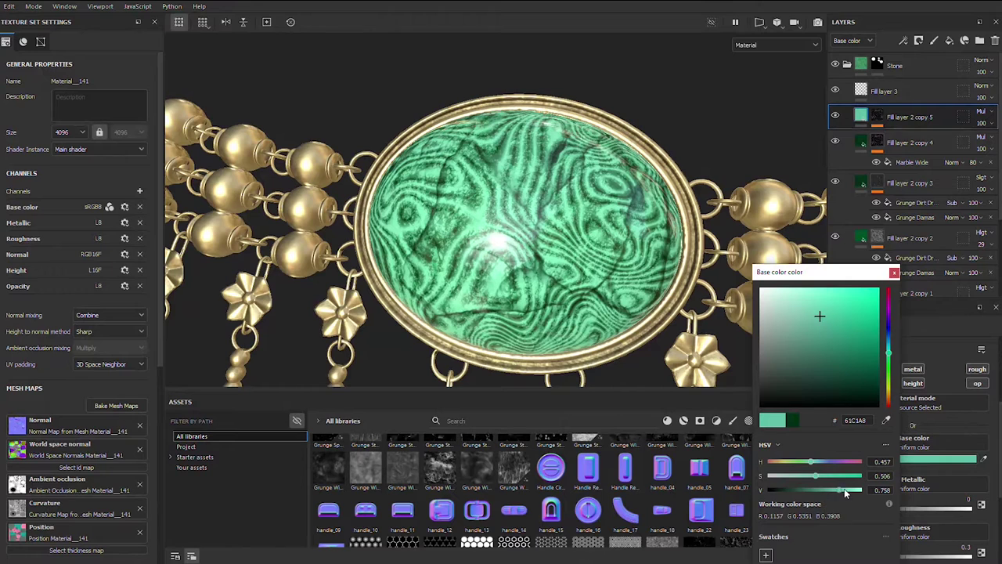
{"action": "left_click", "coordinate": [894, 272]}
- Blend copy 5 in Screen and give it the Marble Wide mask with raised balance
{"action": "left_click", "coordinate": [981, 111]}
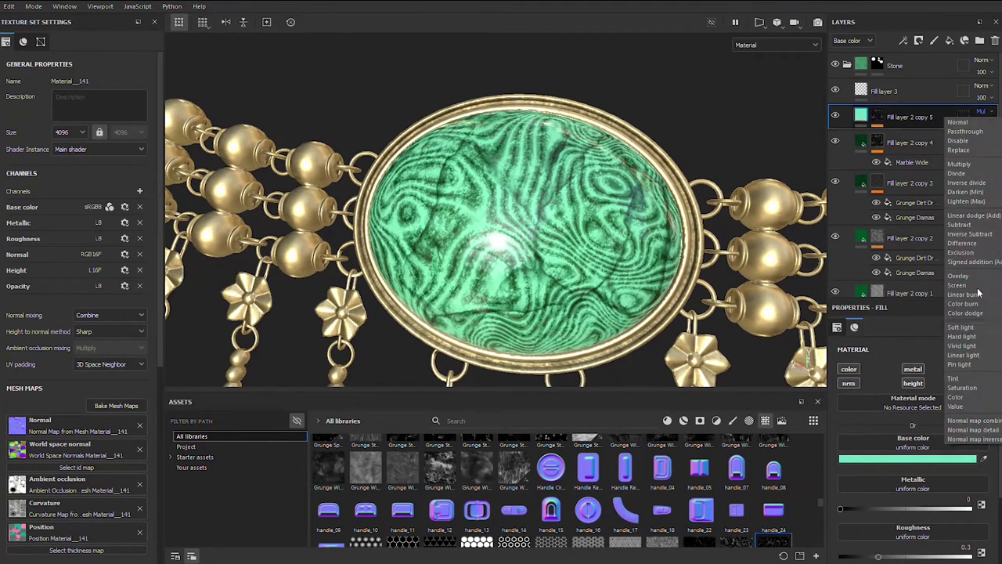
{"action": "left_click", "coordinate": [983, 333]}
{"action": "left_click", "coordinate": [981, 111]}
{"action": "left_click", "coordinate": [960, 288]}
{"action": "left_click_drag", "start_coordinate": [912, 162], "coordinate": [911, 138]}
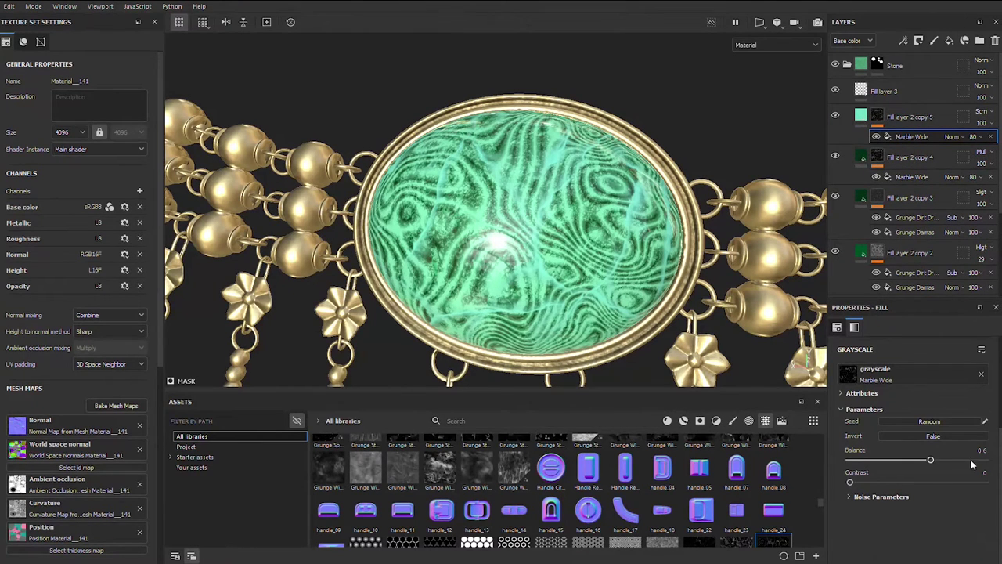
{"action": "left_click_drag", "start_coordinate": [971, 465], "coordinate": [978, 462]}
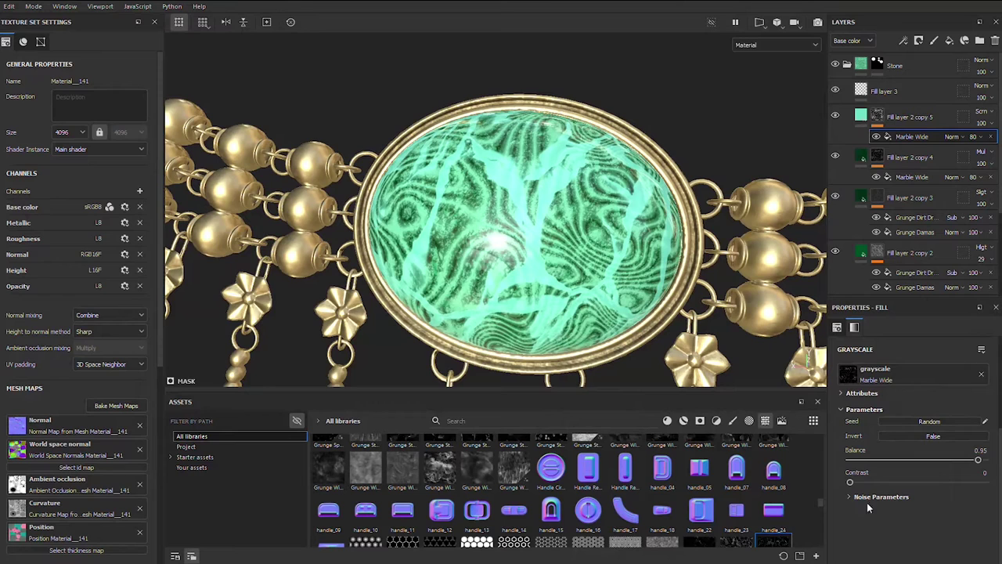
- Add a Blur filter to copy 5's mask and lower the layer's opacity to 20
{"action": "right_click", "coordinate": [924, 448]}
{"action": "left_click", "coordinate": [902, 436]}
{"action": "left_click", "coordinate": [852, 408]}
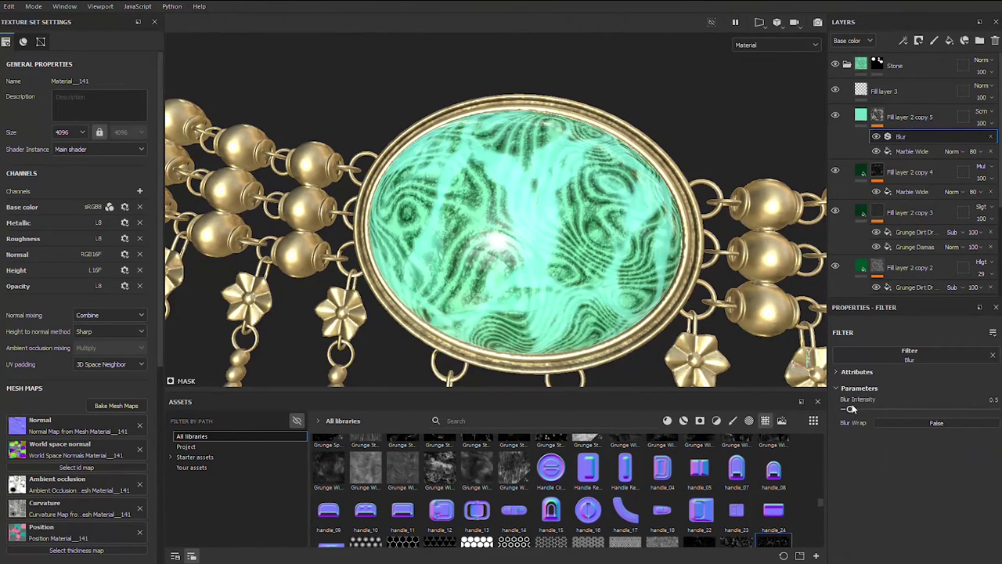
{"action": "left_click_drag", "start_coordinate": [848, 408], "coordinate": [867, 410]}
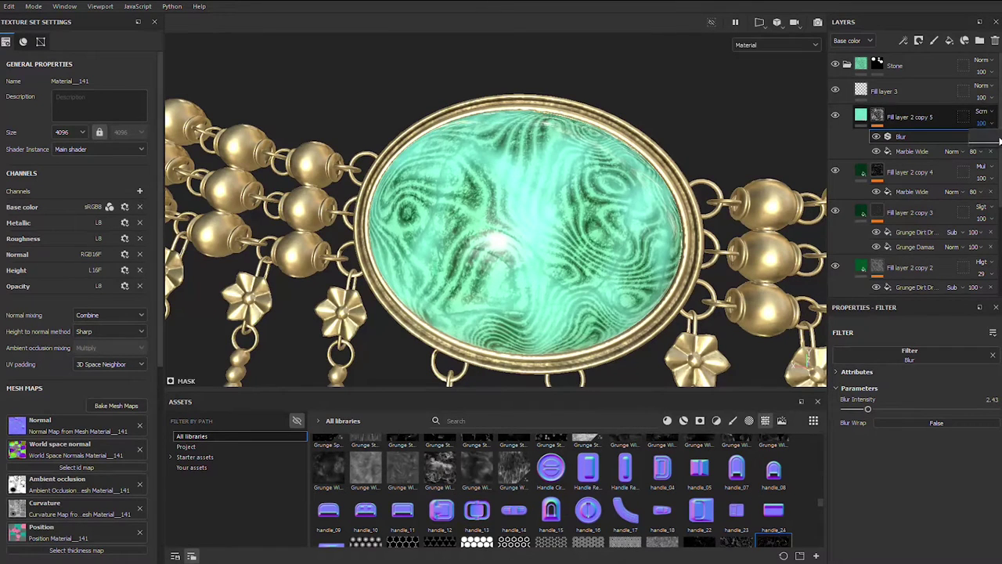
{"action": "left_click_drag", "start_coordinate": [999, 139], "coordinate": [986, 144]}
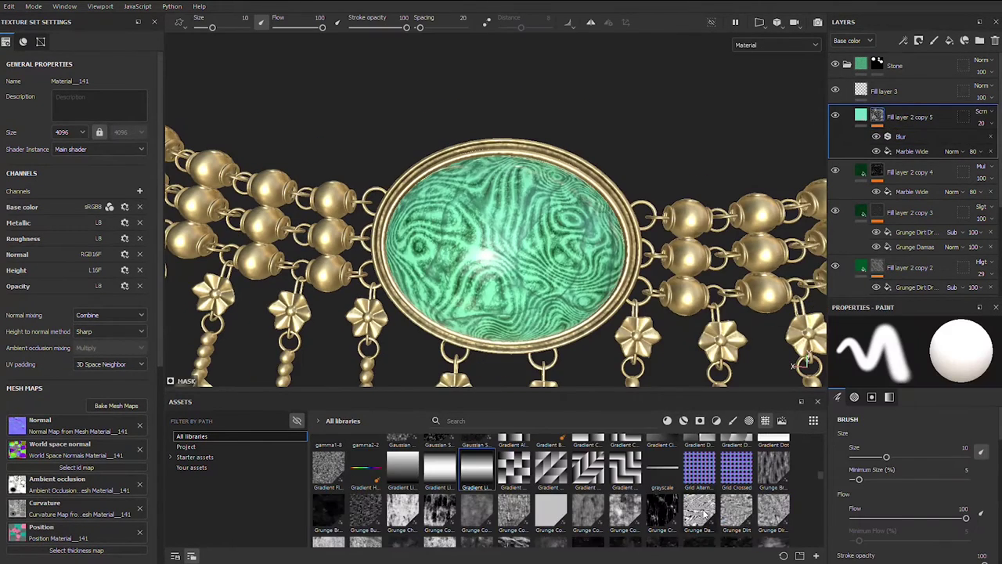
{"action": "scroll", "coordinate": [719, 498], "scroll_direction": "up", "scroll_amount": 3}
{"action": "right_click", "coordinate": [908, 117]}
- Add Fill layer 4 with Gradient Linear 3 as base colour at UV Scale 5, bands shifted
{"action": "key", "text": "Escape"}
{"action": "left_click", "coordinate": [949, 40]}
{"action": "right_click", "coordinate": [908, 116]}
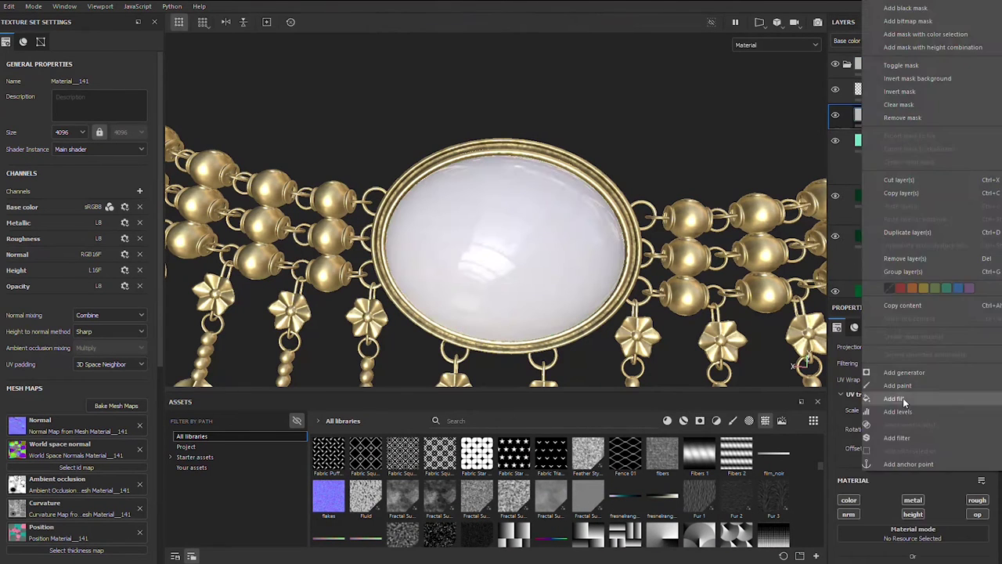
{"action": "left_click", "coordinate": [900, 188]}
{"action": "scroll", "coordinate": [489, 487], "scroll_direction": "down", "scroll_amount": 3}
{"action": "left_click_drag", "start_coordinate": [488, 487], "coordinate": [920, 501]}
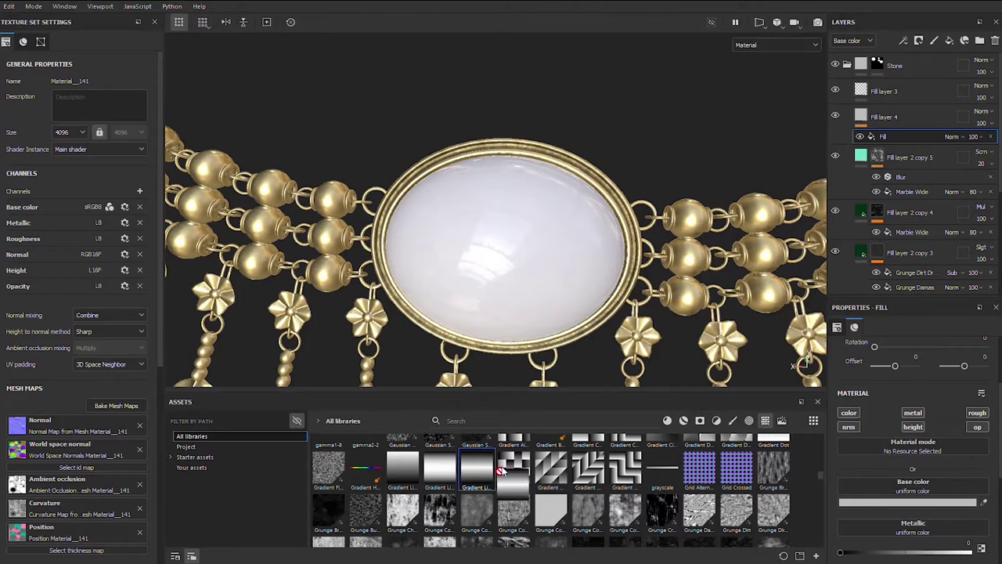
{"action": "left_click_drag", "start_coordinate": [899, 370], "coordinate": [901, 370]}
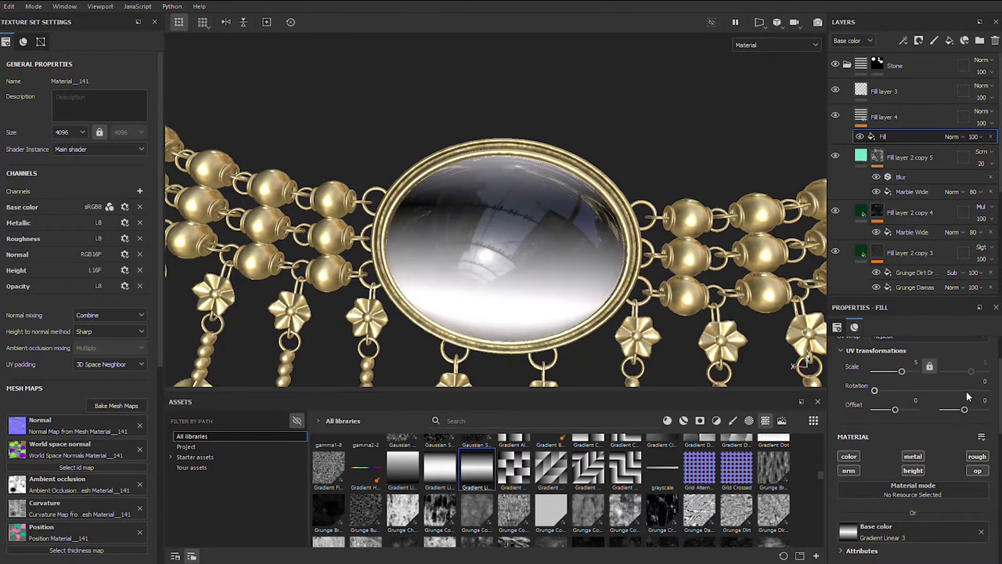
{"action": "left_click_drag", "start_coordinate": [964, 412], "coordinate": [968, 413]}
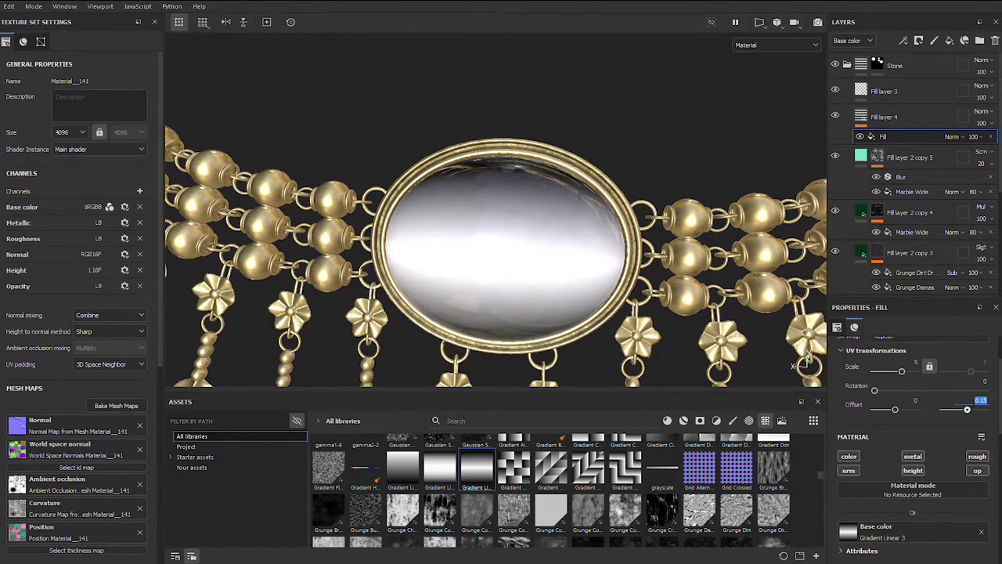
- Add a Gradient filter to Fill layer 4 with deep purple and teal as colours 1 and 2
{"action": "right_click", "coordinate": [900, 116]}
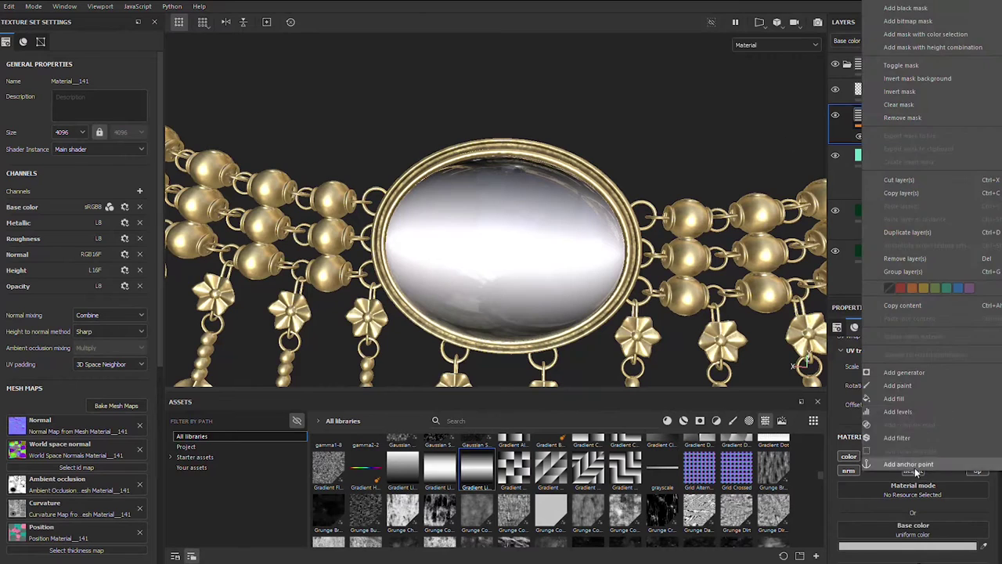
{"action": "left_click", "coordinate": [897, 438]}
{"action": "left_click", "coordinate": [973, 479]}
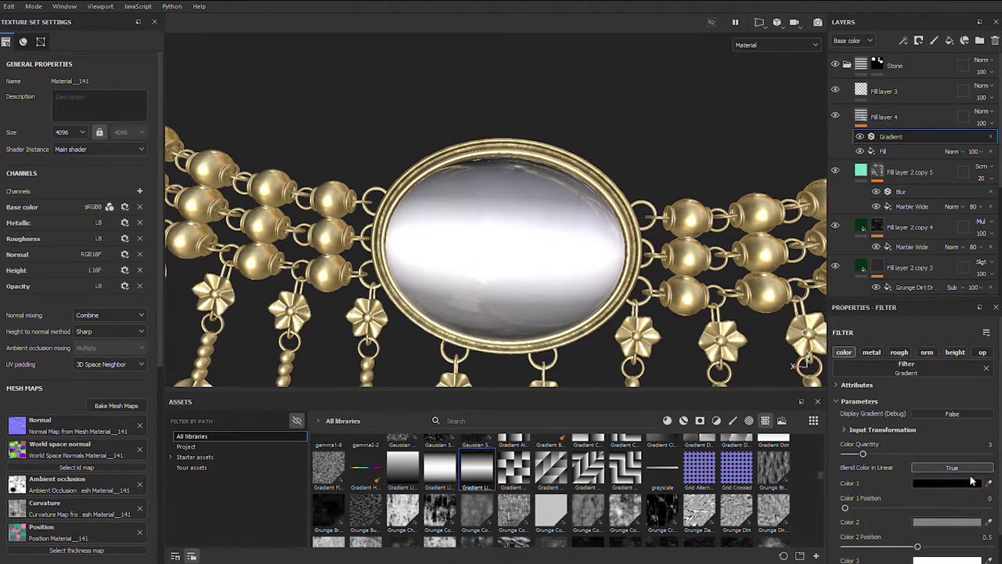
{"action": "left_click", "coordinate": [881, 332]}
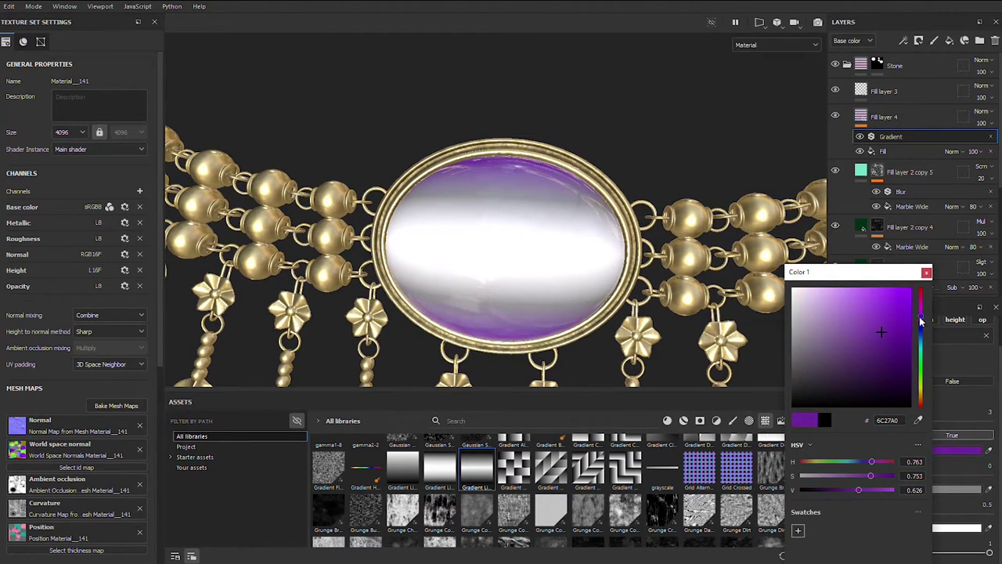
{"action": "left_click", "coordinate": [882, 477]}
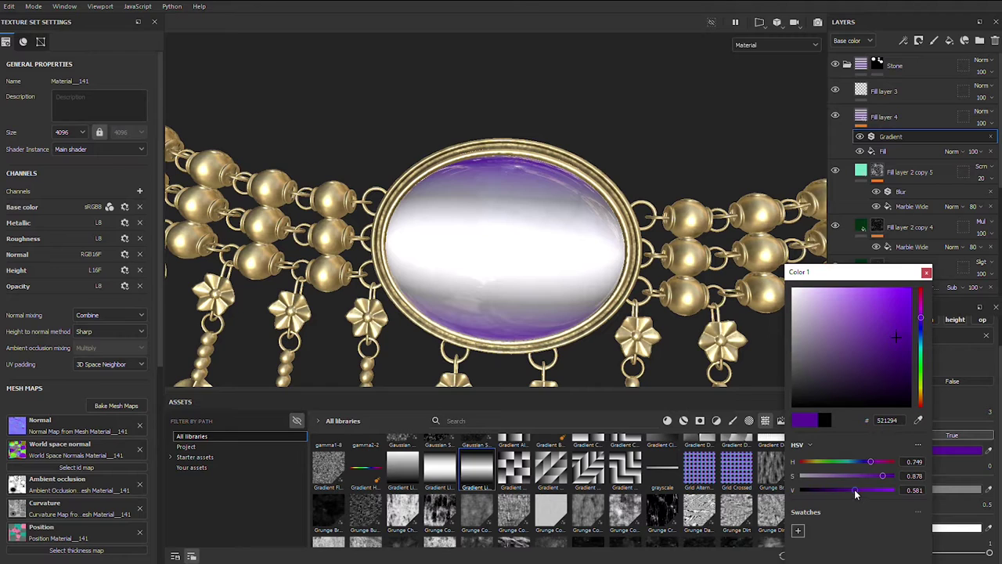
{"action": "left_click", "coordinate": [941, 490]}
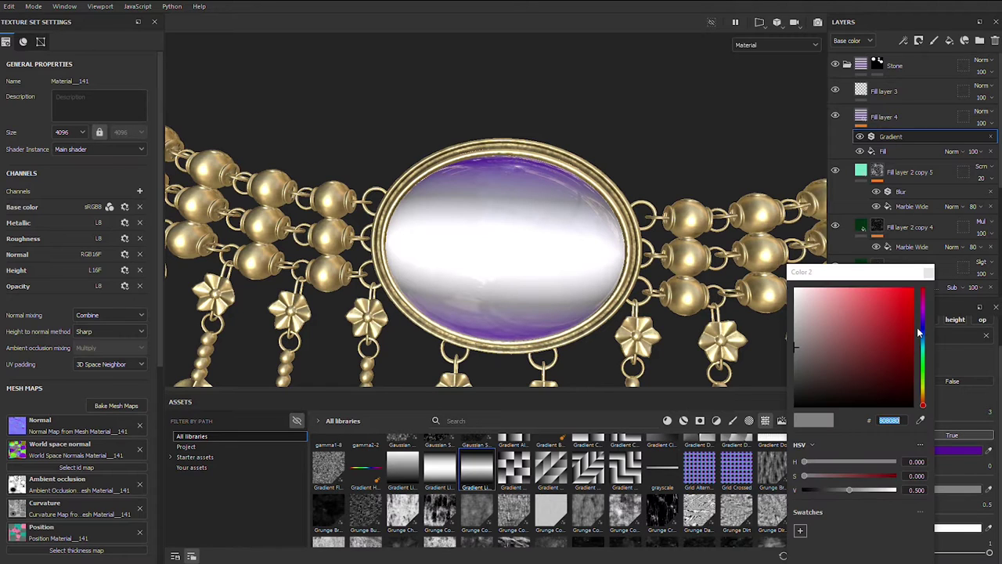
{"action": "mouse_move", "coordinate": [854, 463]}
{"action": "left_mouse_down"}
{"action": "mouse_move", "coordinate": [897, 476]}
{"action": "mouse_move", "coordinate": [843, 494]}
{"action": "left_mouse_up"}
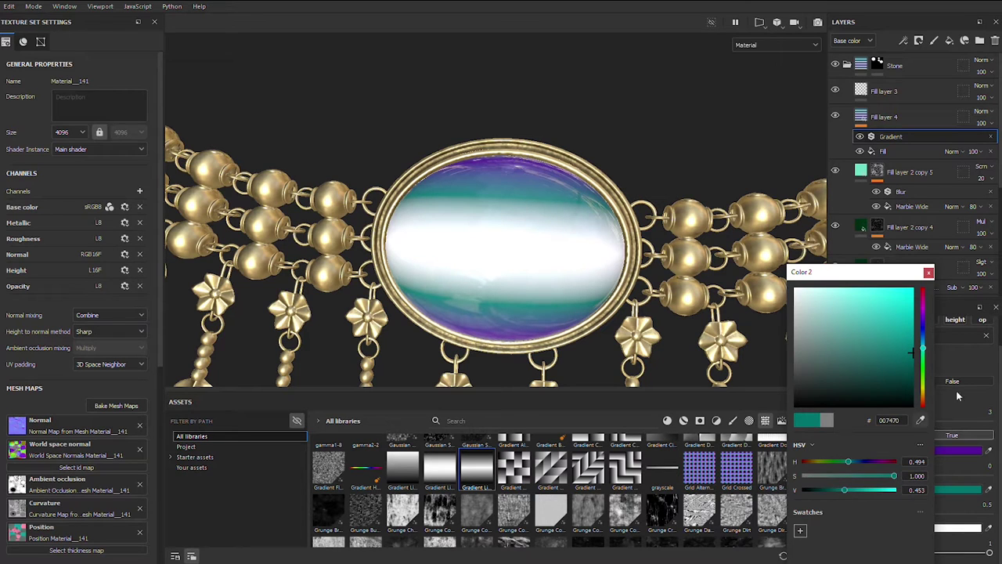
{"action": "left_click", "coordinate": [928, 272]}
- Set the Gradient filter's third colour to a slightly darkened green
{"action": "left_click", "coordinate": [954, 527]}
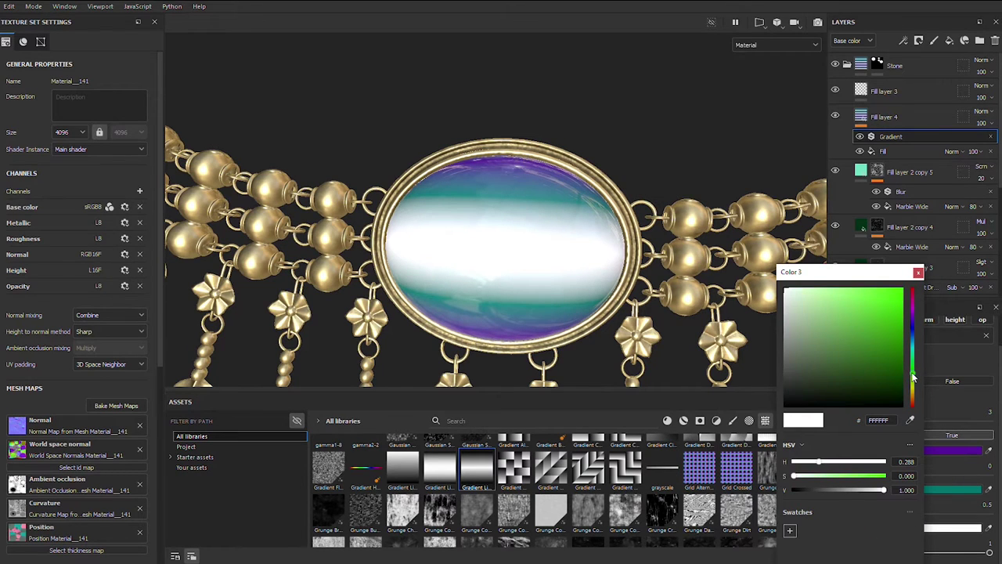
{"action": "left_click_drag", "start_coordinate": [882, 394], "coordinate": [880, 330]}
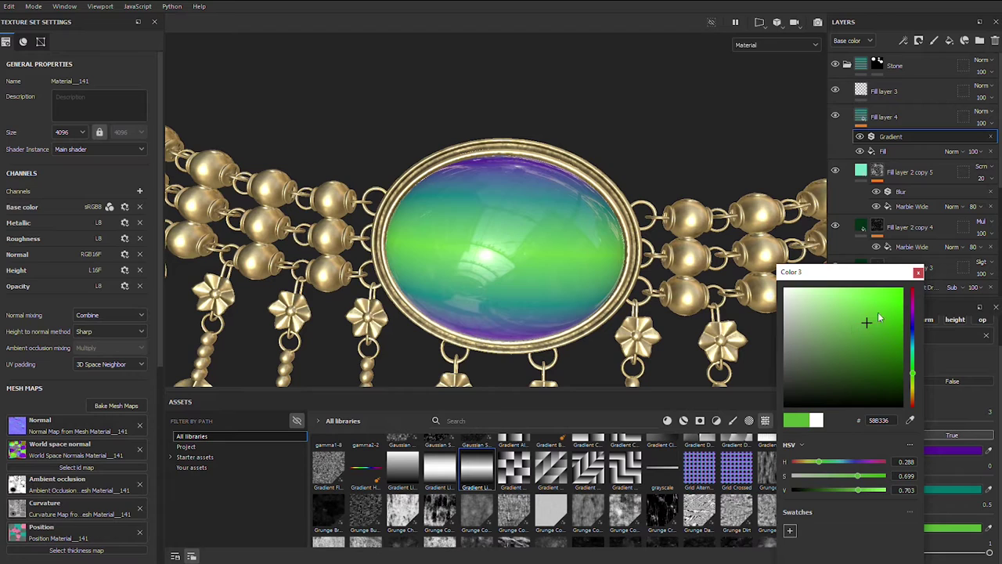
{"action": "left_click", "coordinate": [912, 379]}
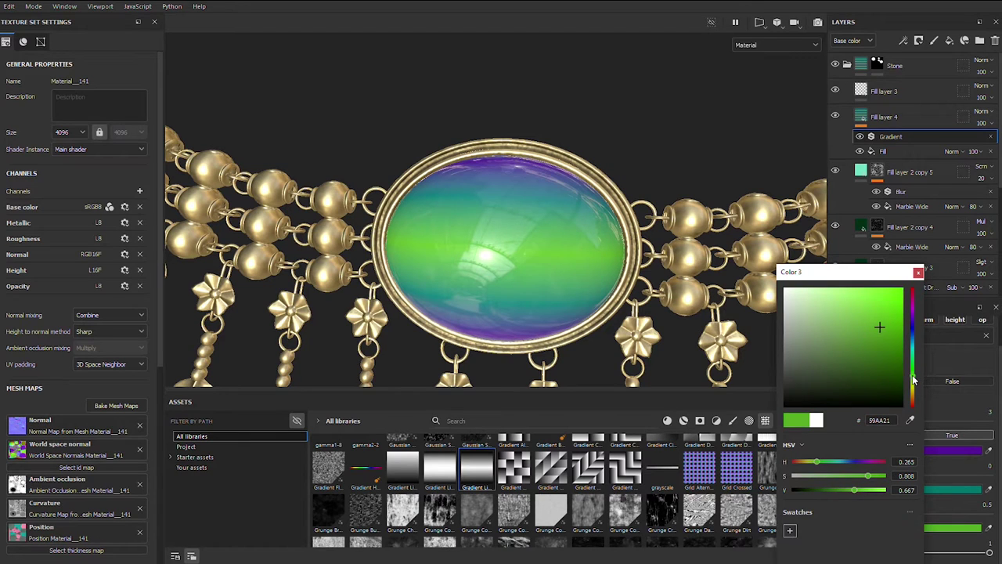
{"action": "left_click_drag", "start_coordinate": [880, 324], "coordinate": [880, 336]}
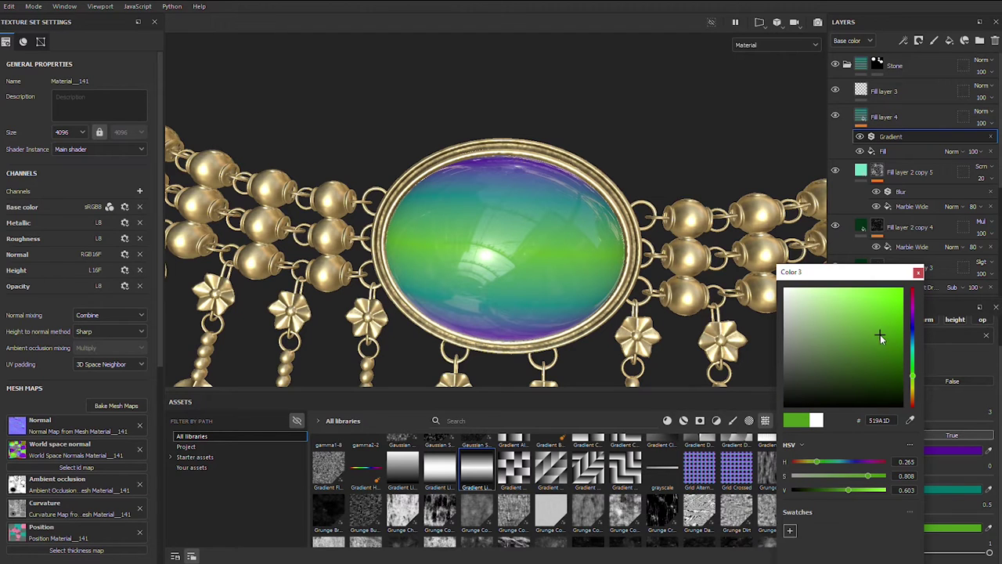
{"action": "left_click", "coordinate": [917, 271]}
{"action": "left_click", "coordinate": [901, 123]}
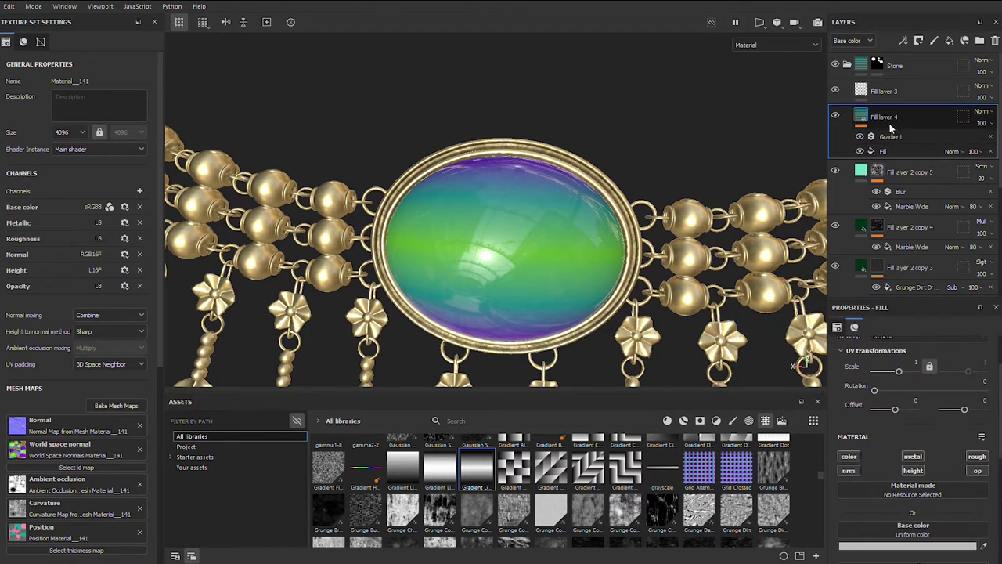
{"action": "right_click", "coordinate": [901, 123]}
- Add a fill effect to Fill layer 4 filled with Grunge Galvanic Large
{"action": "left_click", "coordinate": [907, 399]}
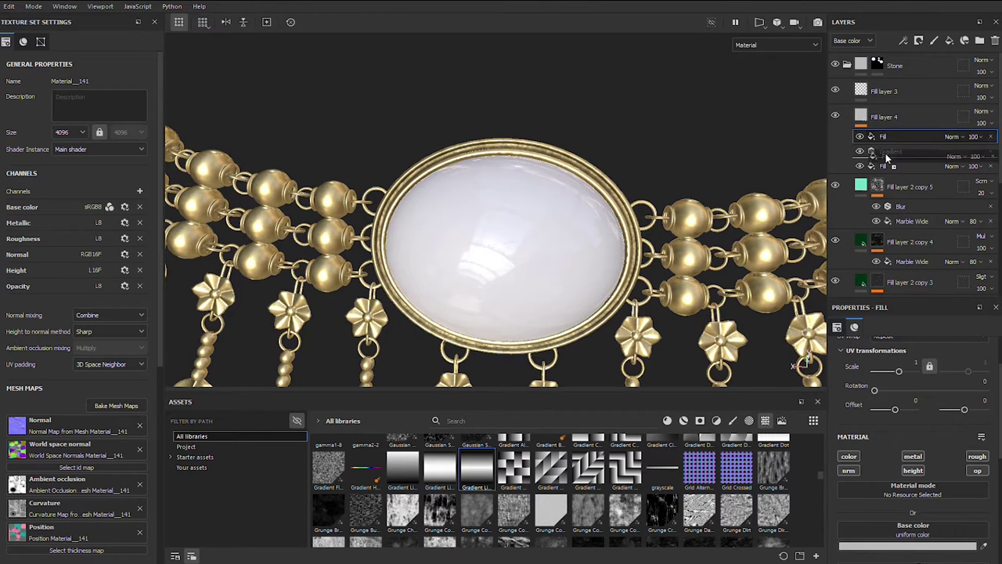
{"action": "left_click_drag", "start_coordinate": [895, 300], "coordinate": [900, 156]}
{"action": "scroll", "coordinate": [601, 530], "scroll_direction": "down", "scroll_amount": 3}
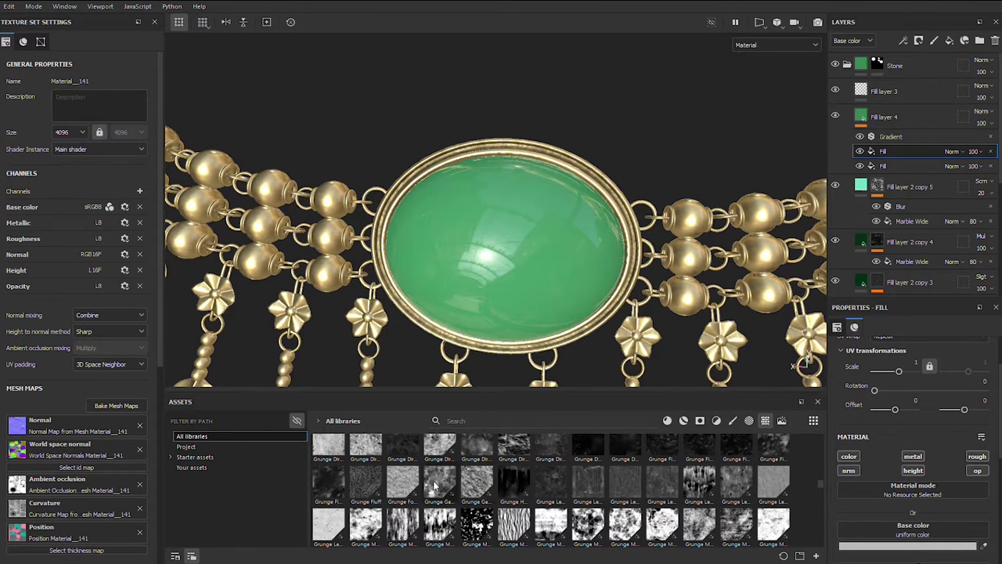
{"action": "left_click_drag", "start_coordinate": [436, 486], "coordinate": [862, 537]}
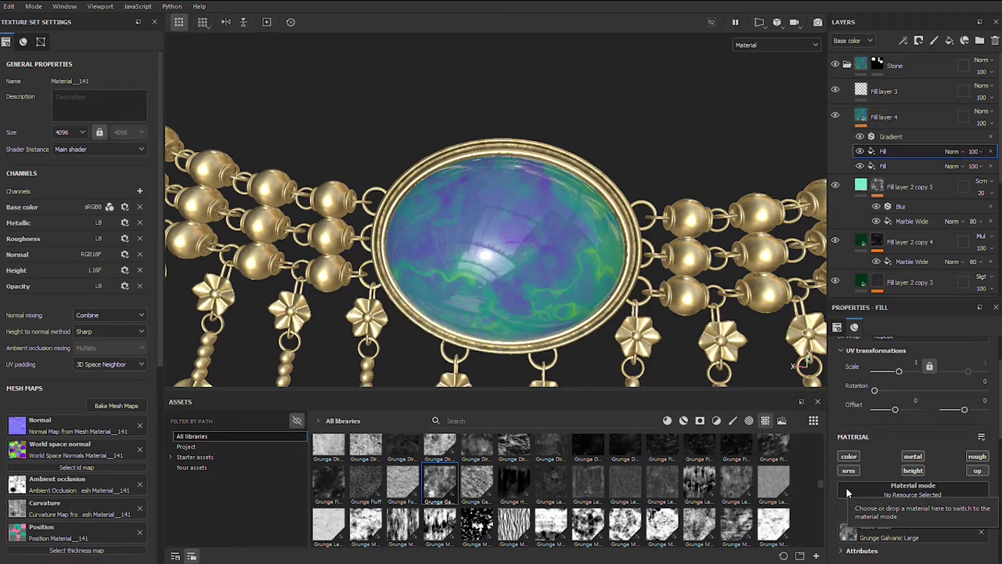
{"action": "scroll", "coordinate": [865, 462], "scroll_direction": "up", "scroll_amount": 2}
- Adjust the grunge's tiling scale and balance, and raise its contrast to 0.45
{"action": "left_click_drag", "start_coordinate": [899, 434], "coordinate": [901, 435]}
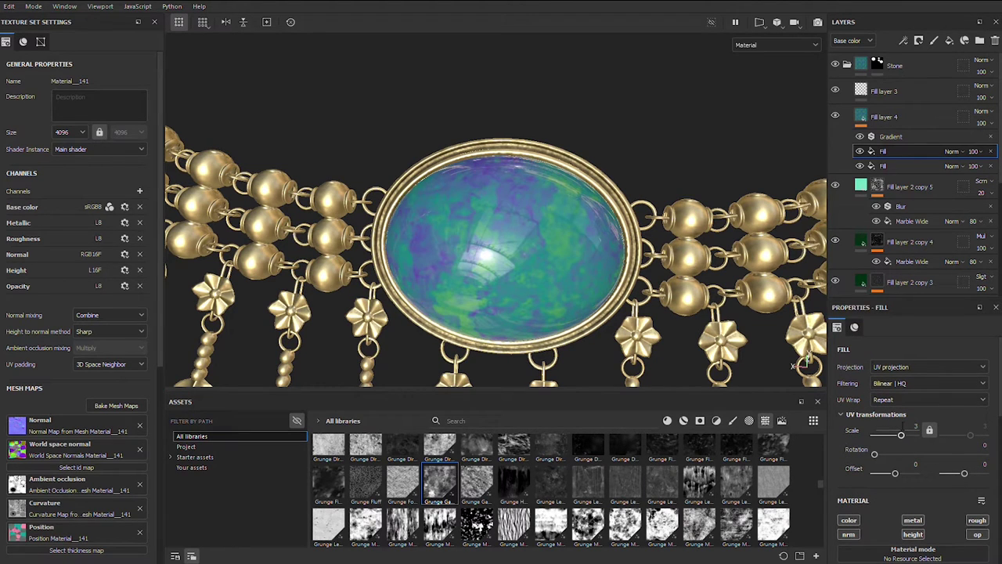
{"action": "scroll", "coordinate": [923, 472], "scroll_direction": "down", "scroll_amount": 3}
{"action": "scroll", "coordinate": [893, 475], "scroll_direction": "down", "scroll_amount": 4}
{"action": "left_click_drag", "start_coordinate": [928, 465], "coordinate": [926, 464]}
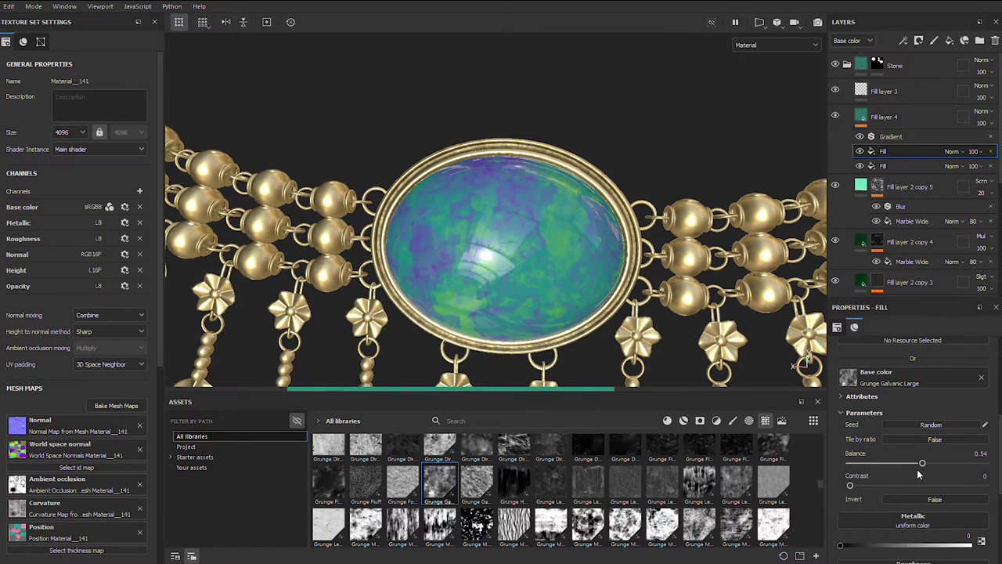
{"action": "left_click_drag", "start_coordinate": [887, 484], "coordinate": [909, 486]}
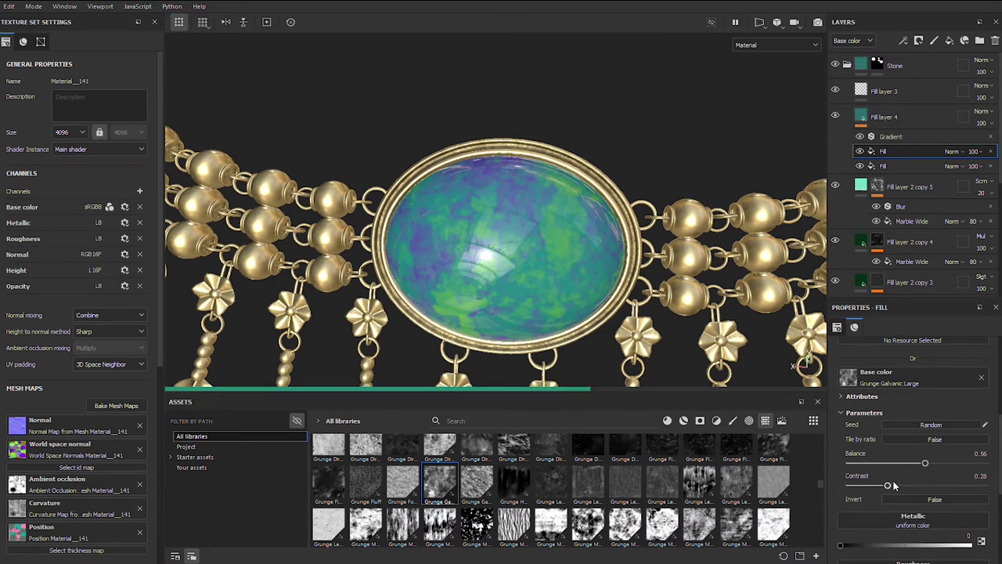
{"action": "scroll", "coordinate": [913, 500], "scroll_direction": "up", "scroll_amount": 2}
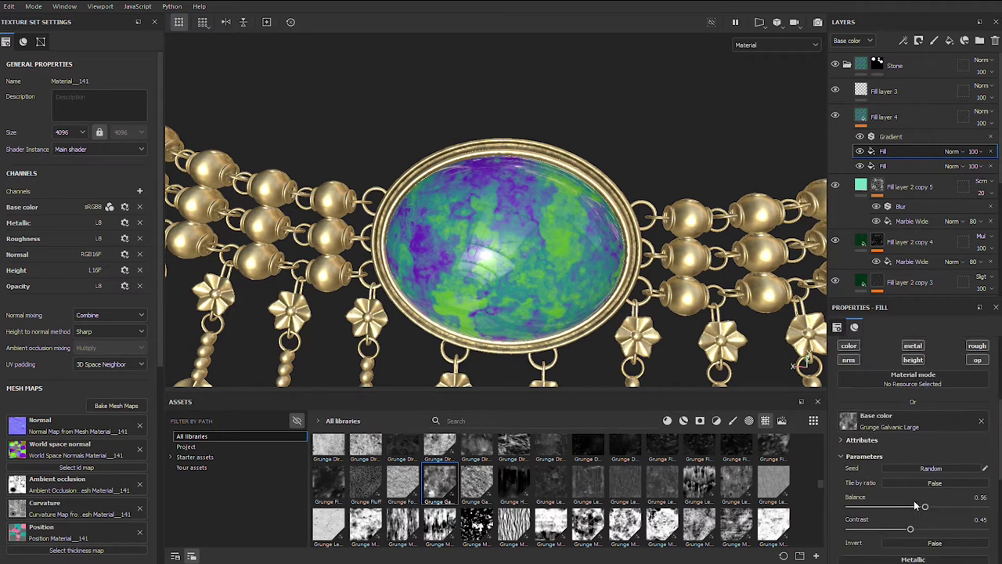
{"action": "scroll", "coordinate": [914, 500], "scroll_direction": "up", "scroll_amount": 3}
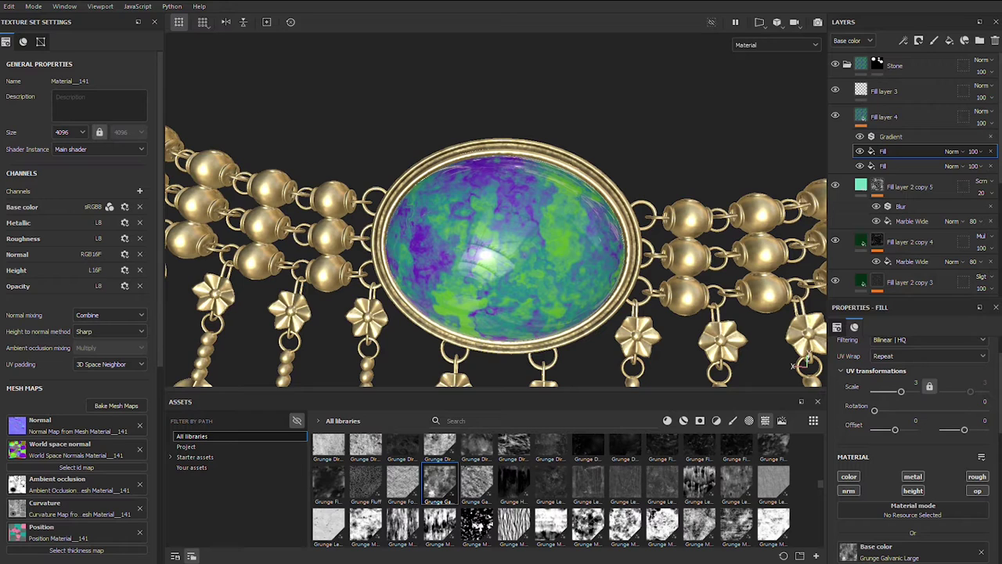
- Blend the grunge fill effect as Difference at 64 opacity
{"action": "left_click", "coordinate": [955, 151]}
{"action": "left_click", "coordinate": [956, 316]}
{"action": "left_click", "coordinate": [957, 152]}
{"action": "left_click", "coordinate": [957, 213]}
{"action": "left_click", "coordinate": [957, 152]}
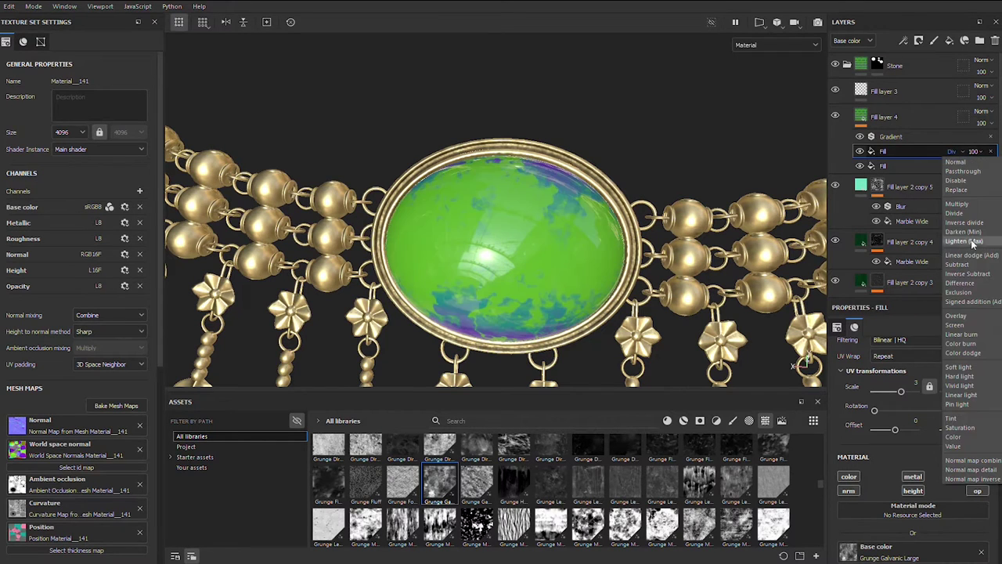
{"action": "left_click", "coordinate": [956, 283]}
{"action": "left_click_drag", "start_coordinate": [978, 154], "coordinate": [860, 154]}
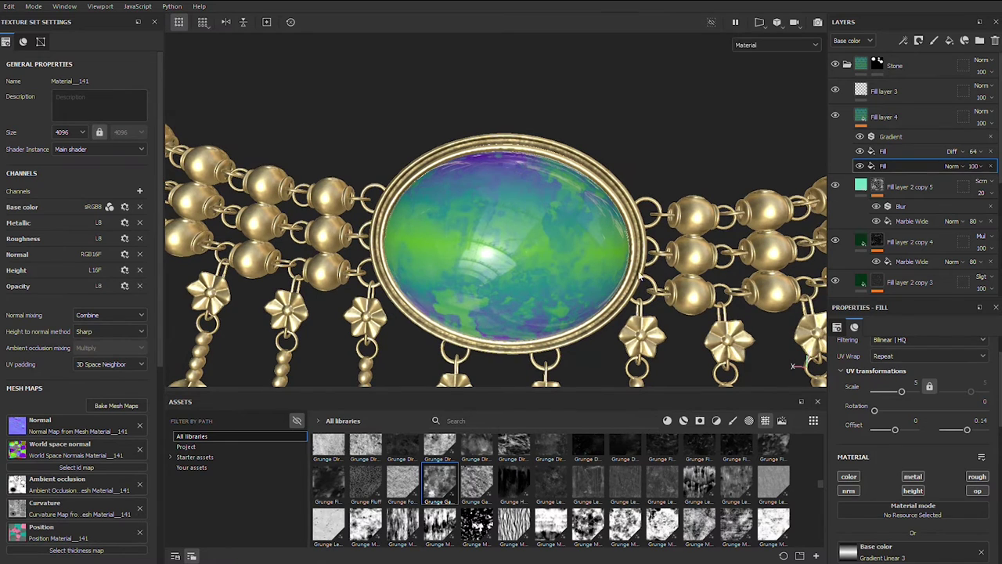
{"action": "left_click", "coordinate": [900, 117]}
{"action": "right_click", "coordinate": [900, 116]}
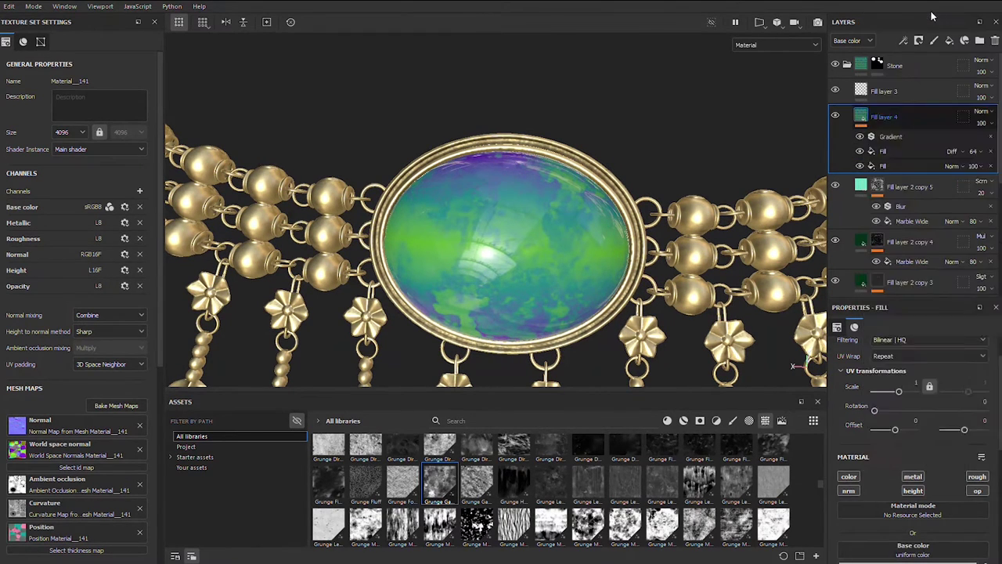
- Give Fill layer 4 a black mask, switch to Polygon Fill, and show the 2D UV view beside 3D
{"action": "left_click", "coordinate": [934, 17]}
{"action": "right_click", "coordinate": [882, 168]}
{"action": "key", "text": "Escape"}
{"action": "key", "text": "4"}
{"action": "left_click", "coordinate": [758, 22]}
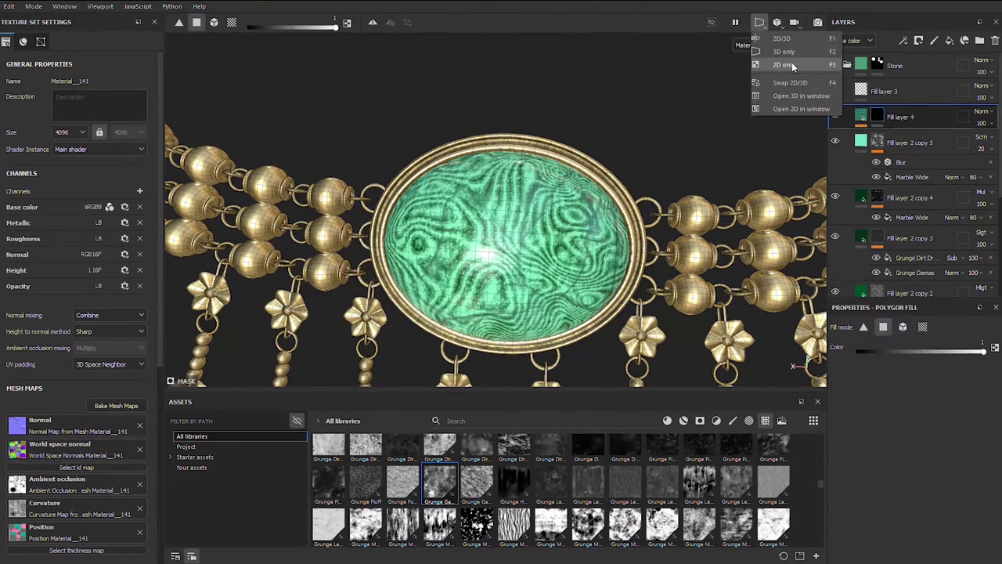
{"action": "left_click", "coordinate": [783, 39]}
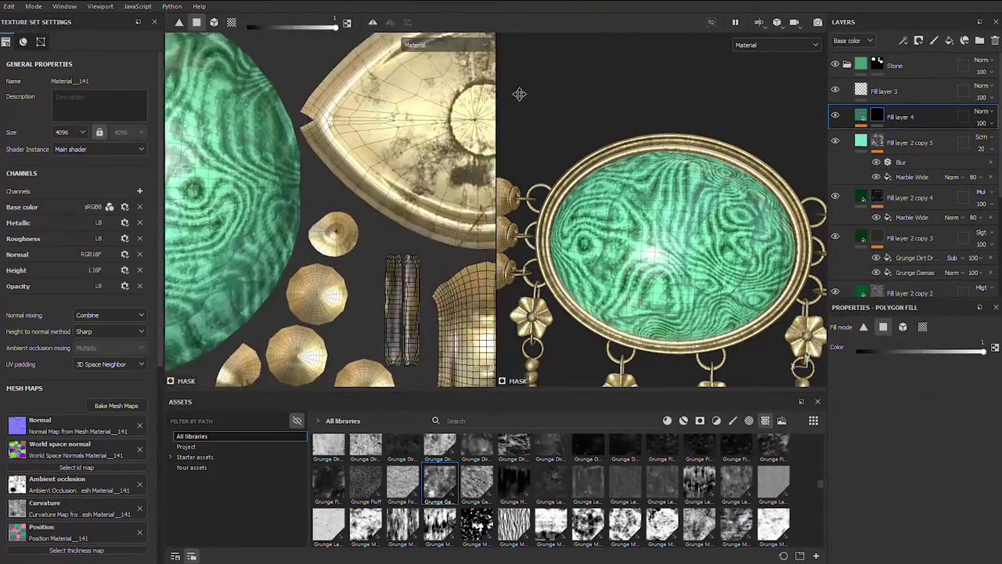
{"action": "scroll", "coordinate": [297, 196], "scroll_direction": "down", "scroll_amount": 2}
{"action": "scroll", "coordinate": [235, 121], "scroll_direction": "up", "scroll_amount": 4}
{"action": "left_click", "coordinate": [252, 245]}
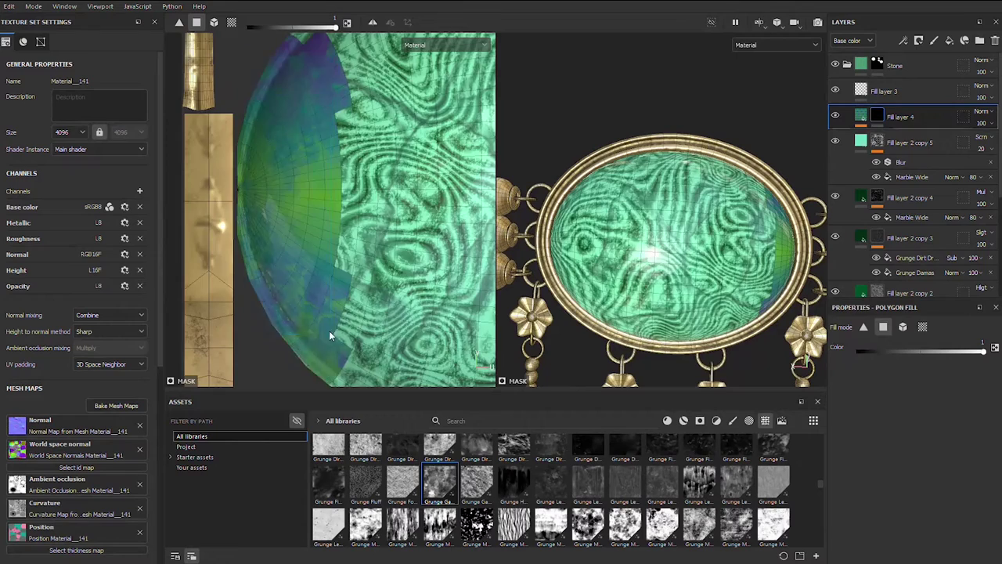
{"action": "scroll", "coordinate": [273, 196], "scroll_direction": "down", "scroll_amount": 3}
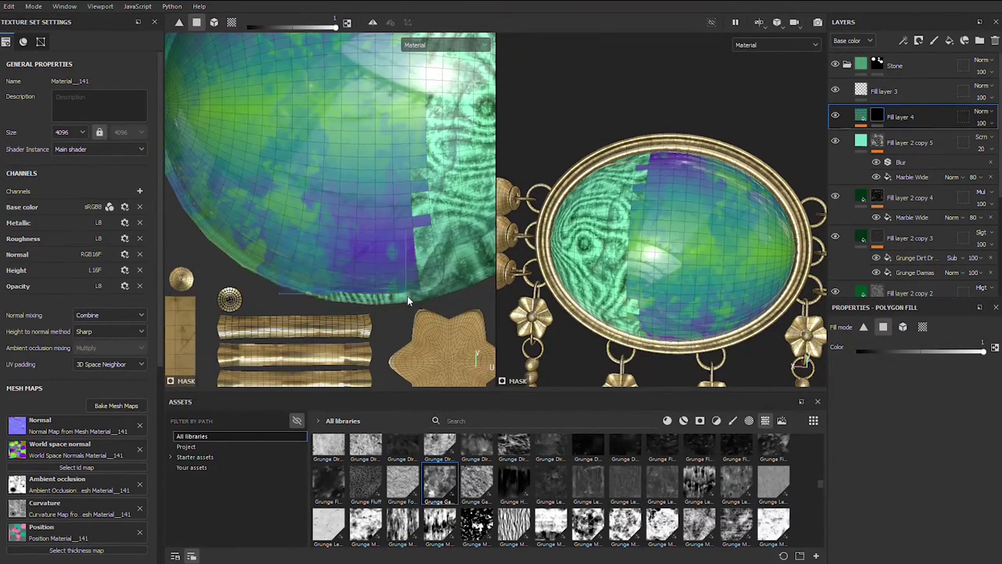
{"action": "scroll", "coordinate": [444, 223], "scroll_direction": "up", "scroll_amount": 2}
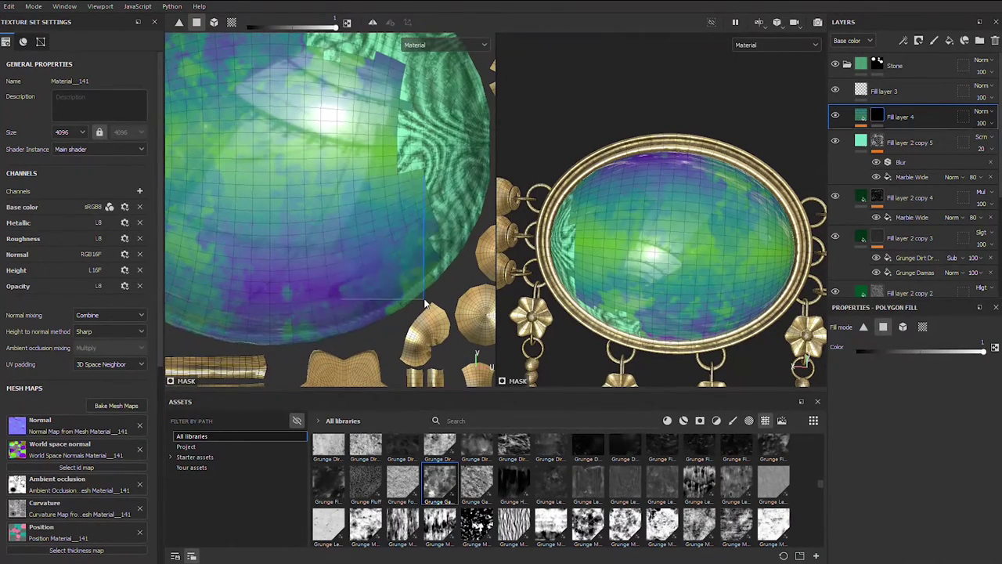
- Polygon-fill most of the oval gem's UV faces into Fill layer 4's mask
{"action": "left_click_drag", "start_coordinate": [397, 141], "coordinate": [459, 264]}
{"action": "scroll", "coordinate": [428, 169], "scroll_direction": "up", "scroll_amount": 2}
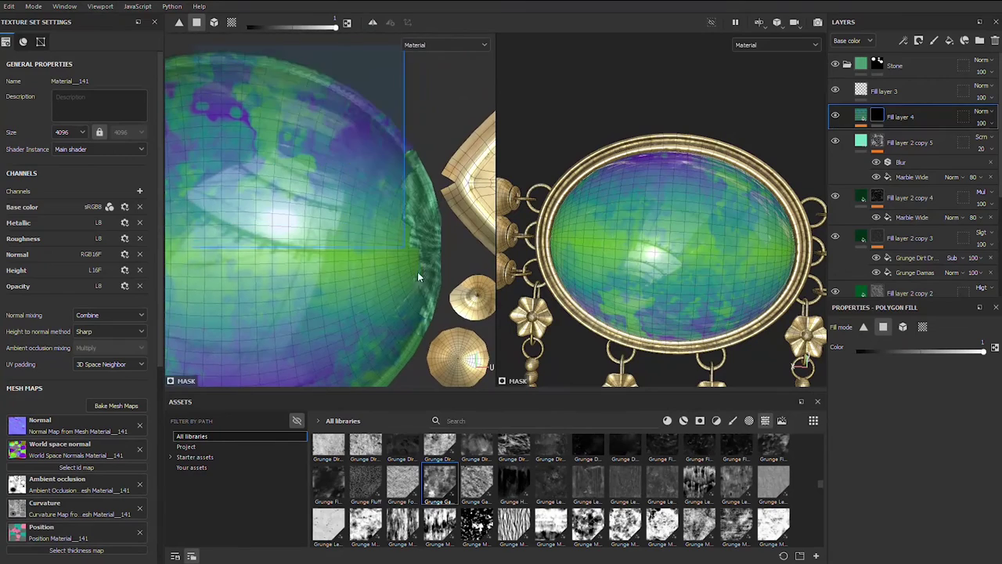
{"action": "scroll", "coordinate": [393, 270], "scroll_direction": "up", "scroll_amount": 2}
{"action": "left_click_drag", "start_coordinate": [418, 187], "coordinate": [457, 294]}
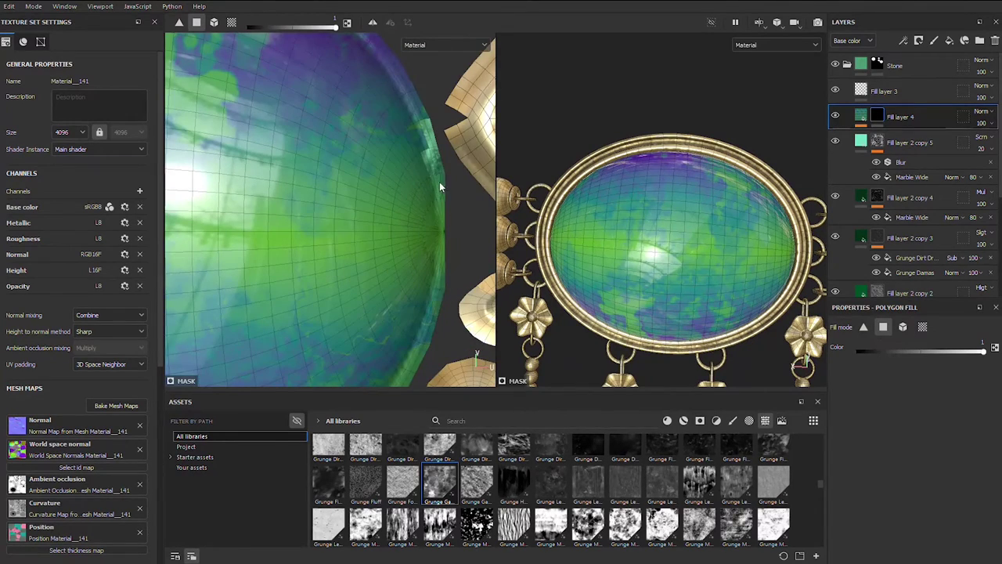
{"action": "scroll", "coordinate": [435, 148], "scroll_direction": "down", "scroll_amount": 2}
{"action": "scroll", "coordinate": [336, 206], "scroll_direction": "down", "scroll_amount": 2}
{"action": "middle_click_drag", "start_coordinate": [309, 149], "coordinate": [402, 264]}
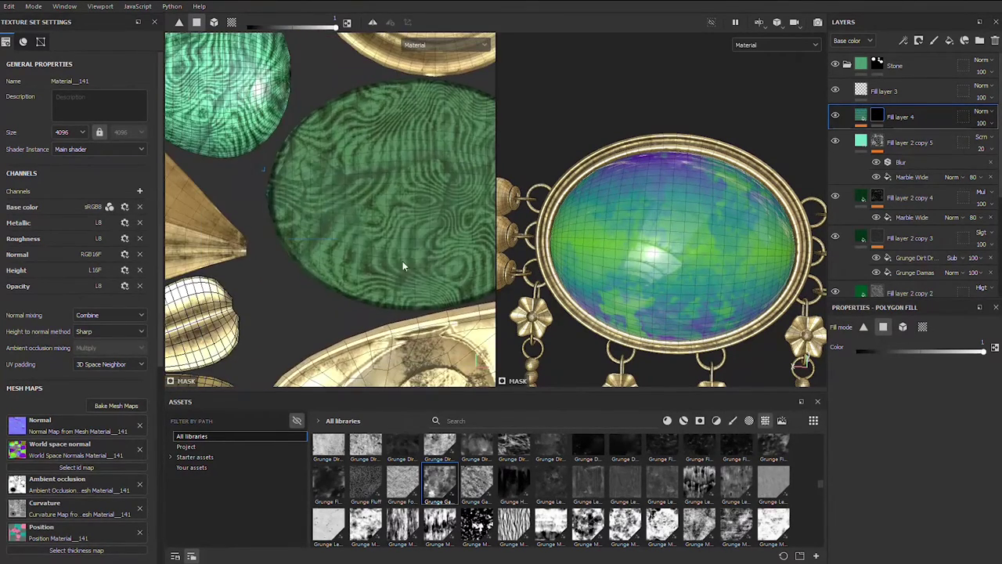
{"action": "left_click_drag", "start_coordinate": [263, 163], "coordinate": [415, 315]}
{"action": "scroll", "coordinate": [285, 153], "scroll_direction": "up", "scroll_amount": 3}
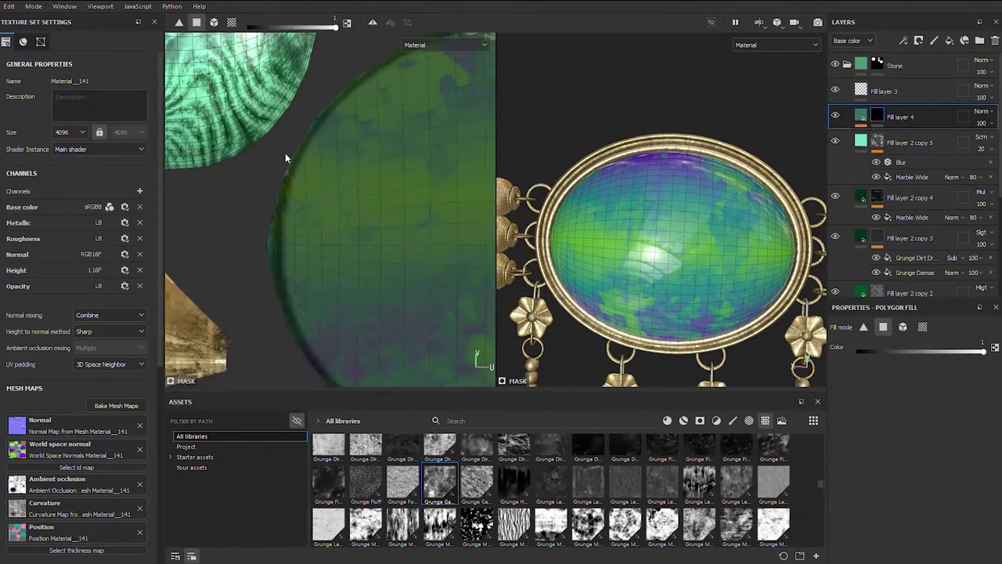
- Fill the oval gem's remaining faces near its lower edge, then duplicate Fill layer 4
{"action": "middle_click_drag", "start_coordinate": [321, 178], "coordinate": [260, 237]}
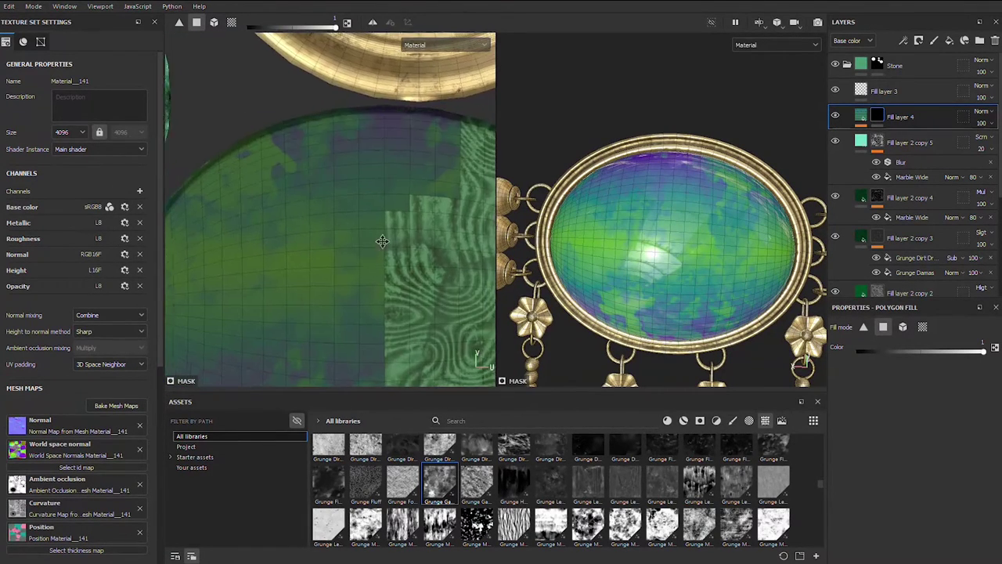
{"action": "scroll", "coordinate": [391, 242], "scroll_direction": "up", "scroll_amount": 2}
{"action": "left_click_drag", "start_coordinate": [365, 318], "coordinate": [331, 258], "text": "ctrl"}
{"action": "left_click_drag", "start_coordinate": [300, 188], "coordinate": [429, 302], "text": "ctrl"}
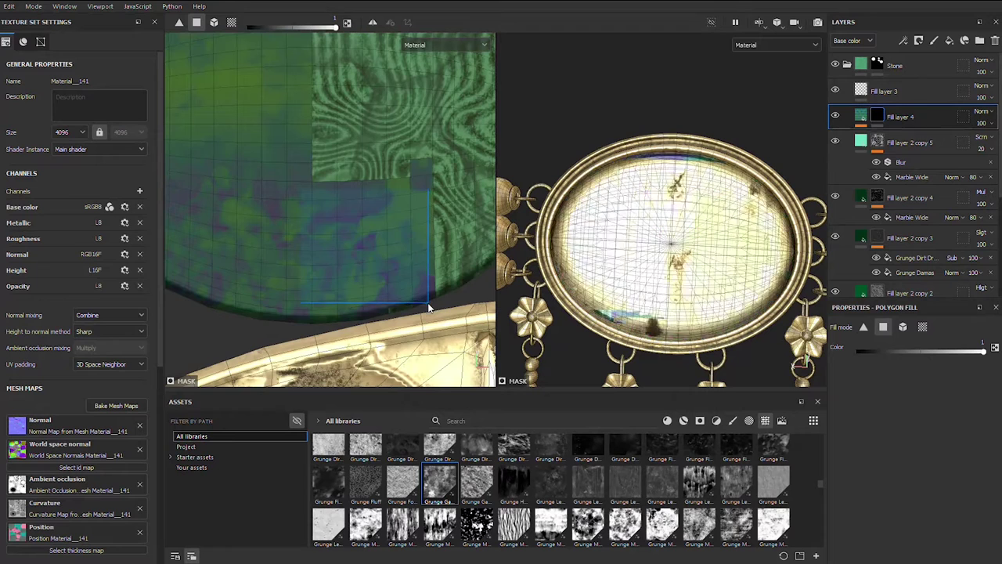
{"action": "mouse_move", "coordinate": [473, 292]}
{"action": "middle_mouse_down"}
{"action": "mouse_move", "coordinate": [187, 171]}
{"action": "mouse_move", "coordinate": [419, 258]}
{"action": "mouse_move", "coordinate": [465, 285]}
{"action": "middle_mouse_up"}
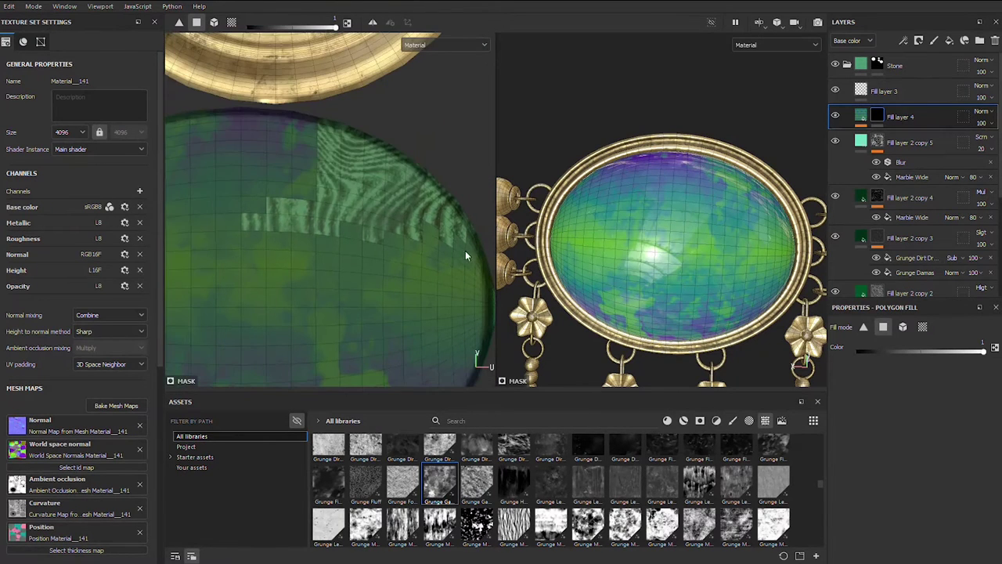
{"action": "left_click_drag", "start_coordinate": [307, 149], "coordinate": [475, 247], "text": "ctrl"}
{"action": "middle_click_drag", "start_coordinate": [293, 197], "coordinate": [300, 205]}
{"action": "scroll", "coordinate": [339, 266], "scroll_direction": "down", "scroll_amount": 3}
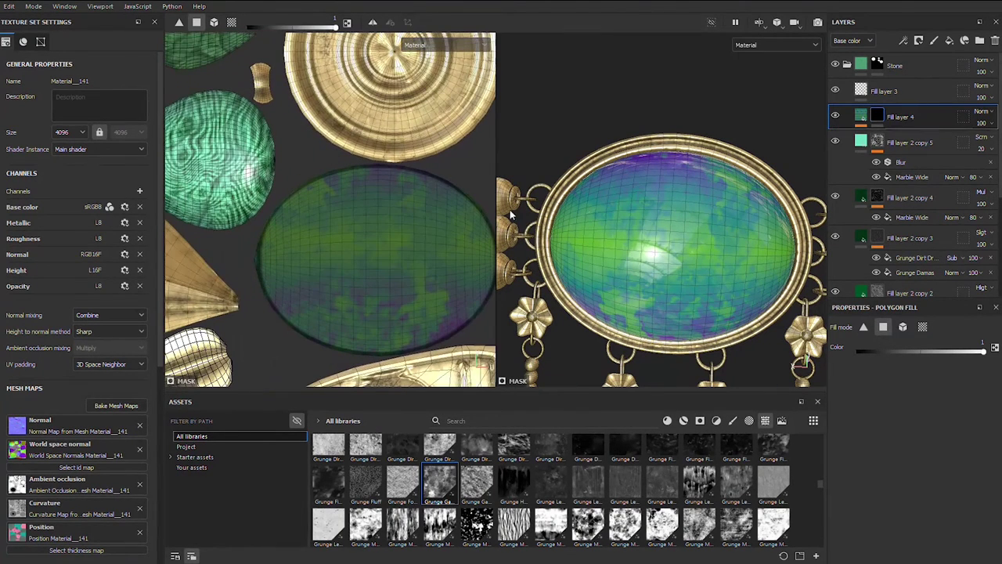
{"action": "right_click", "coordinate": [901, 117]}
{"action": "left_click", "coordinate": [907, 231]}
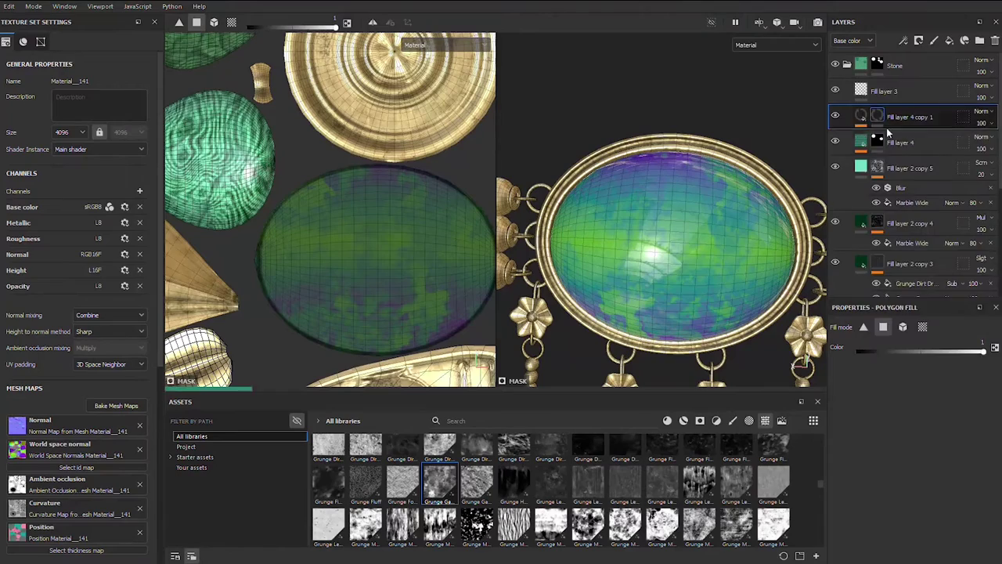
- Reset the copy's mask and polygon-fill the teardrop gem's middle, lower and top faces
{"action": "right_click", "coordinate": [900, 117]}
{"action": "left_click", "coordinate": [899, 198]}
{"action": "middle_click_drag", "start_coordinate": [783, 202], "coordinate": [727, 148]}
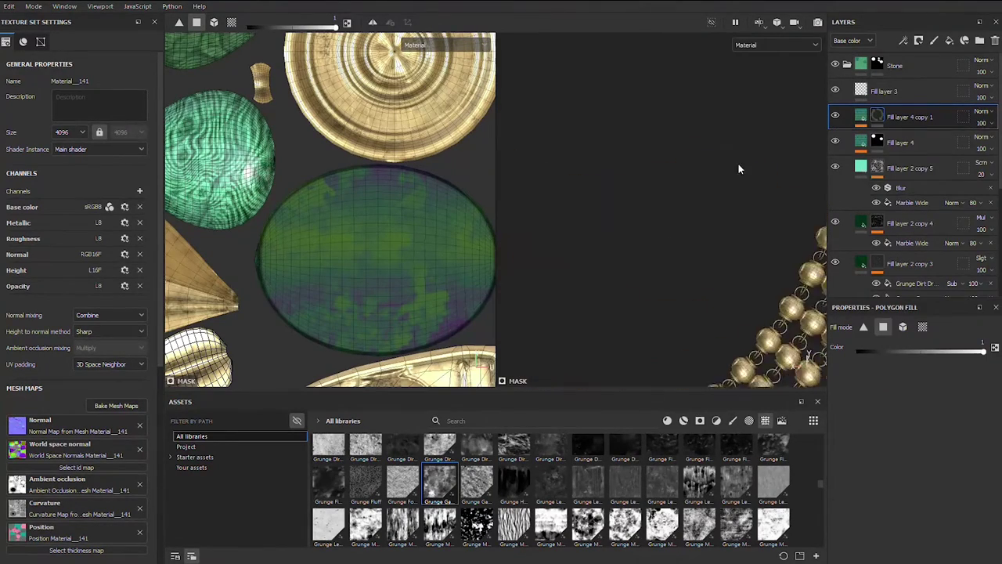
{"action": "middle_click_drag", "start_coordinate": [395, 212], "coordinate": [313, 148]}
{"action": "scroll", "coordinate": [234, 196], "scroll_direction": "up", "scroll_amount": 2}
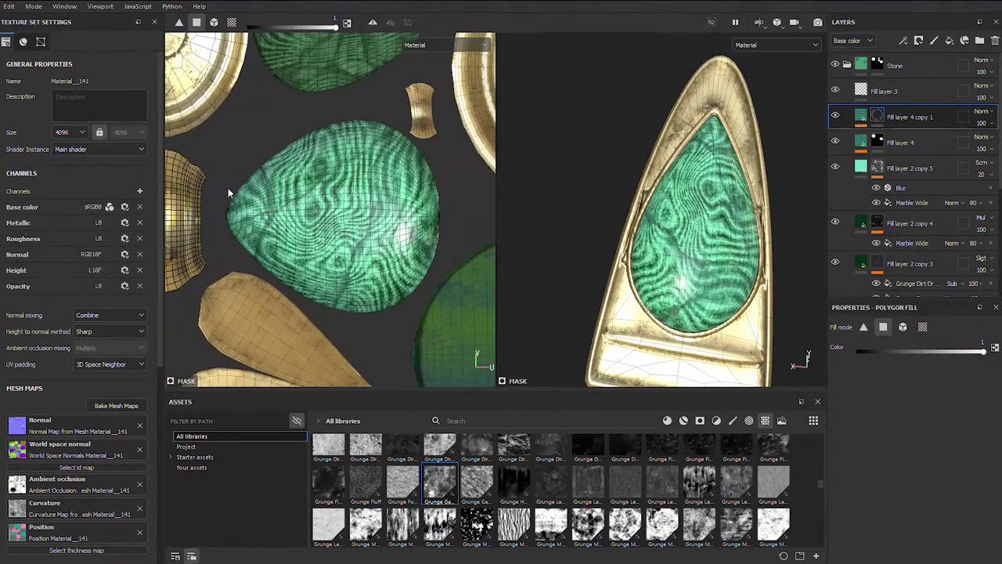
{"action": "left_click_drag", "start_coordinate": [229, 184], "coordinate": [441, 252]}
{"action": "scroll", "coordinate": [261, 251], "scroll_direction": "up", "scroll_amount": 2}
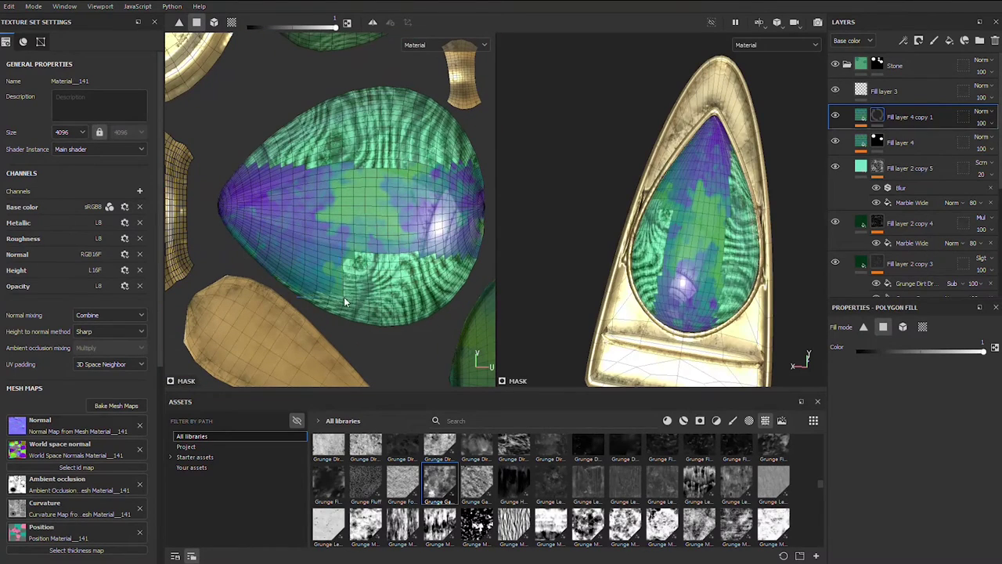
{"action": "left_click_drag", "start_coordinate": [298, 285], "coordinate": [463, 307]}
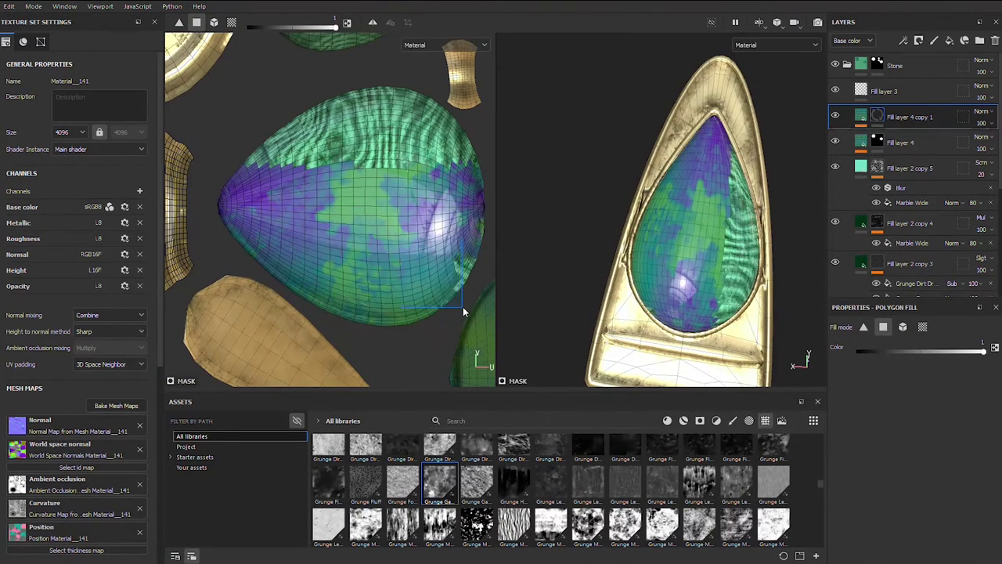
{"action": "left_click_drag", "start_coordinate": [489, 190], "coordinate": [243, 143]}
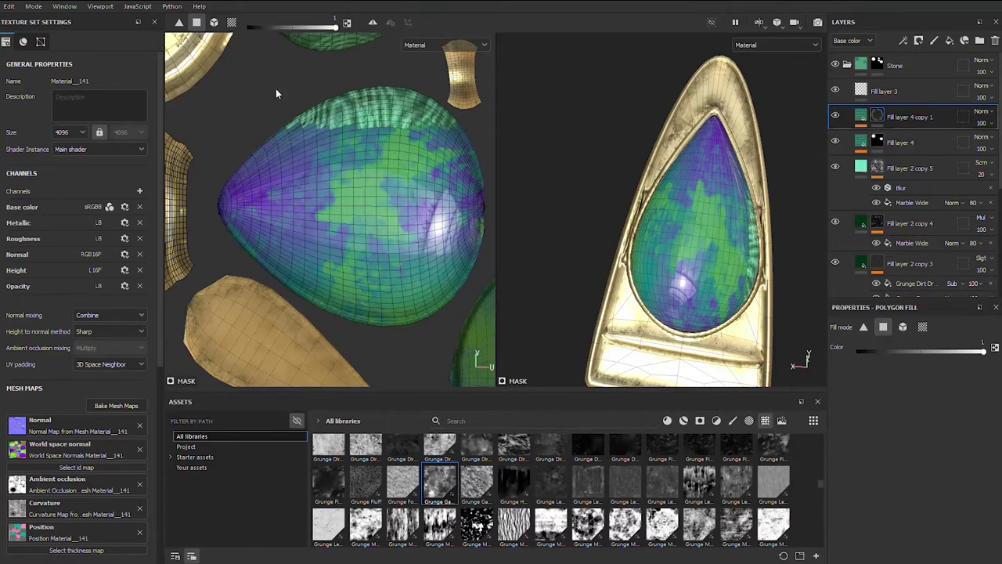
{"action": "left_click_drag", "start_coordinate": [276, 89], "coordinate": [434, 154]}
- Move to the striped UV island and fill two blocks of it into the mask
{"action": "mouse_move", "coordinate": [439, 117]}
{"action": "middle_mouse_down"}
{"action": "mouse_move", "coordinate": [380, 156]}
{"action": "mouse_move", "coordinate": [339, 208]}
{"action": "middle_mouse_up"}
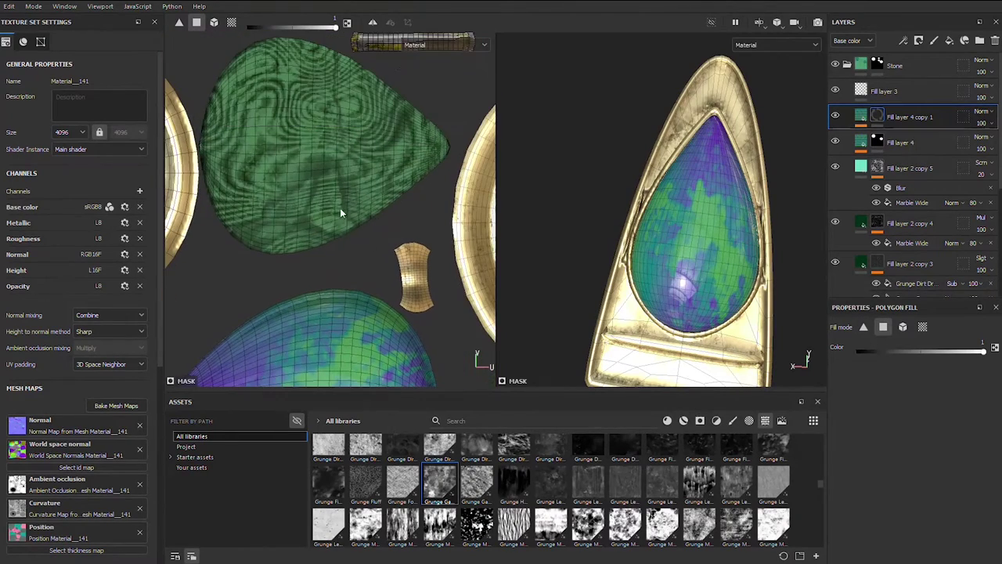
{"action": "scroll", "coordinate": [204, 145], "scroll_direction": "up", "scroll_amount": 3}
{"action": "scroll", "coordinate": [209, 186], "scroll_direction": "down", "scroll_amount": 3}
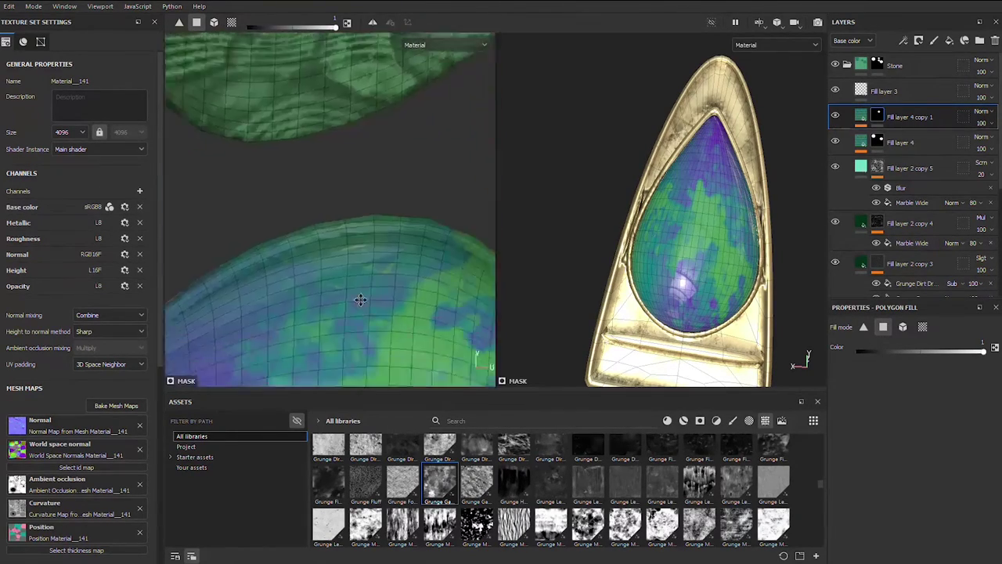
{"action": "middle_click_drag", "start_coordinate": [210, 185], "coordinate": [280, 296]}
{"action": "scroll", "coordinate": [280, 296], "scroll_direction": "down", "scroll_amount": 2}
{"action": "scroll", "coordinate": [278, 179], "scroll_direction": "up", "scroll_amount": 3}
{"action": "left_click_drag", "start_coordinate": [279, 179], "coordinate": [347, 343]}
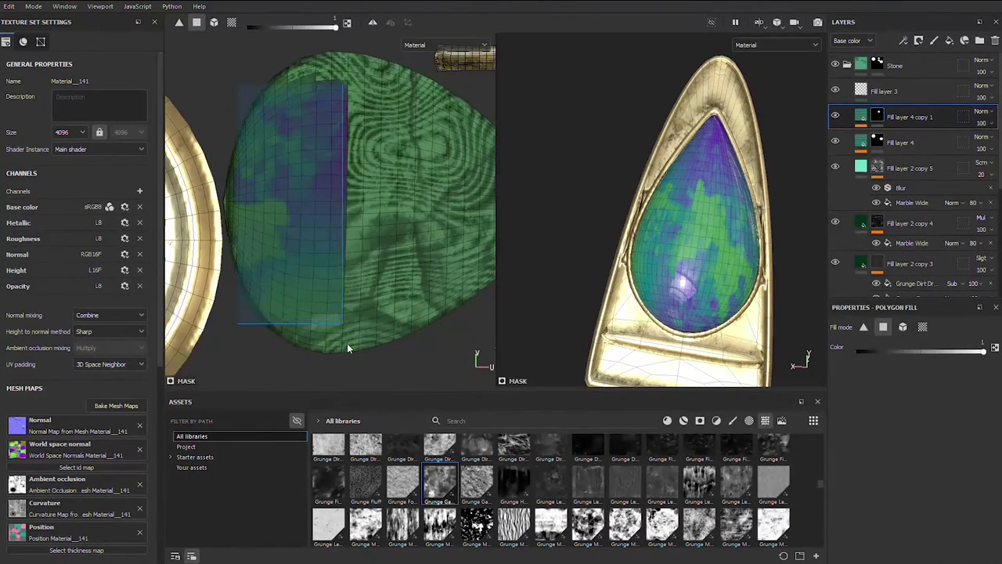
{"action": "mouse_move", "coordinate": [230, 279]}
{"action": "left_mouse_down", "text": "ctrl"}
{"action": "mouse_move", "coordinate": [307, 213]}
{"action": "mouse_move", "coordinate": [369, 269]}
{"action": "mouse_move", "coordinate": [280, 324]}
{"action": "left_mouse_up", "text": "ctrl"}
- Fill the rest of the striped island and the remaining teardrop gem faces
{"action": "scroll", "coordinate": [369, 346], "scroll_direction": "down", "scroll_amount": 2}
{"action": "left_click_drag", "start_coordinate": [369, 346], "coordinate": [436, 279]}
{"action": "left_click_drag", "start_coordinate": [425, 145], "coordinate": [492, 235]}
{"action": "left_click_drag", "start_coordinate": [427, 140], "coordinate": [339, 74]}
{"action": "left_click", "coordinate": [861, 116]}
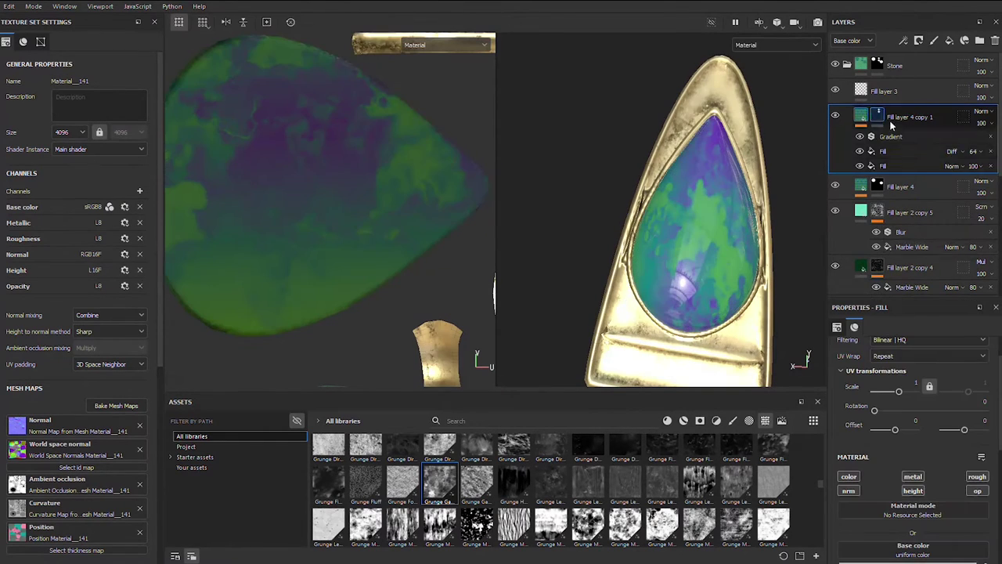
- Shift the gradient effect's Offset on Fill layer 4 copy 1, with grunge temporarily hidden
{"action": "left_click", "coordinate": [861, 151]}
{"action": "left_click", "coordinate": [884, 166]}
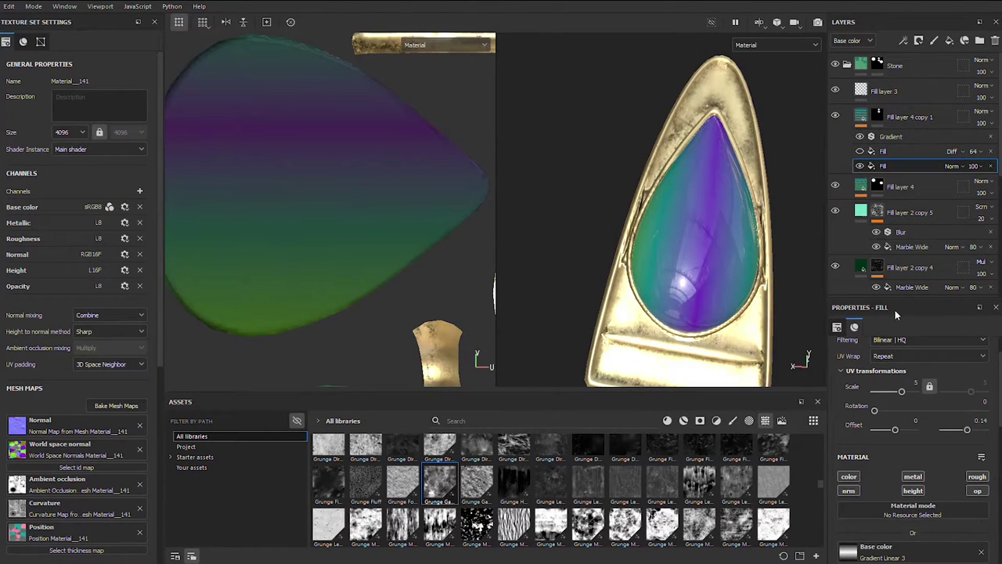
{"action": "left_click_drag", "start_coordinate": [970, 433], "coordinate": [965, 431]}
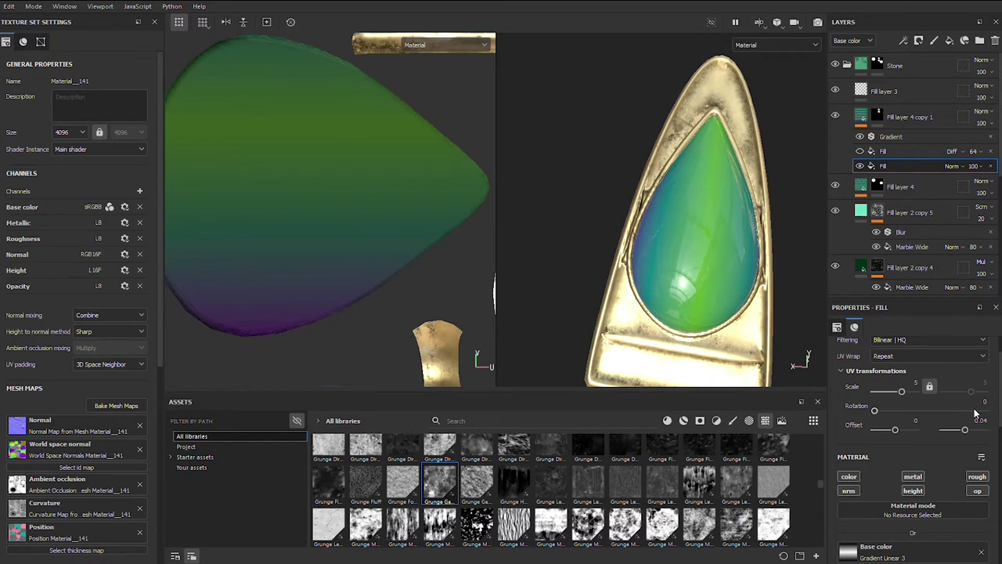
{"action": "left_click", "coordinate": [858, 151]}
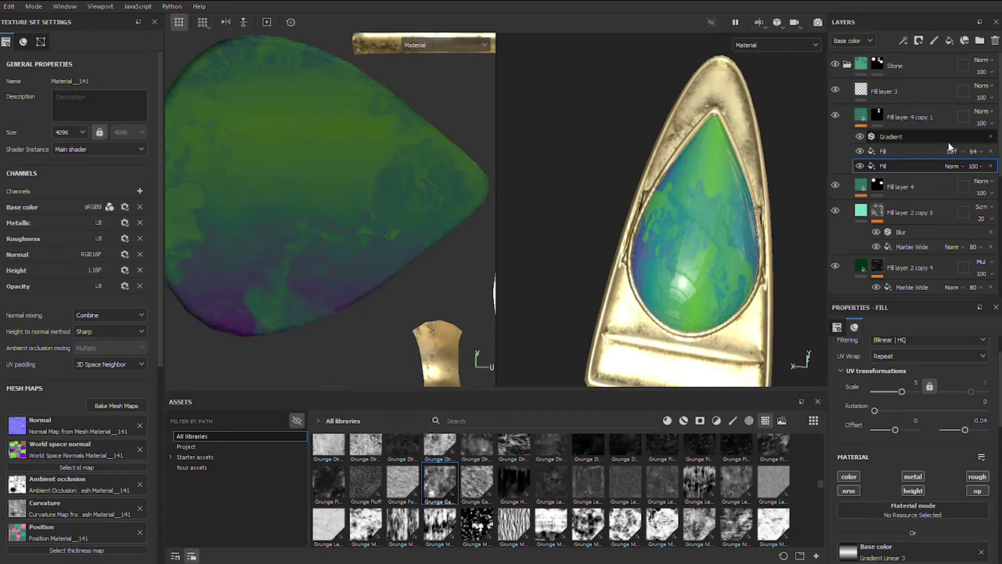
- Blend Fill layer 4 copy 1 in Overlay at 57 opacity
{"action": "left_click", "coordinate": [981, 113]}
{"action": "left_click", "coordinate": [970, 287]}
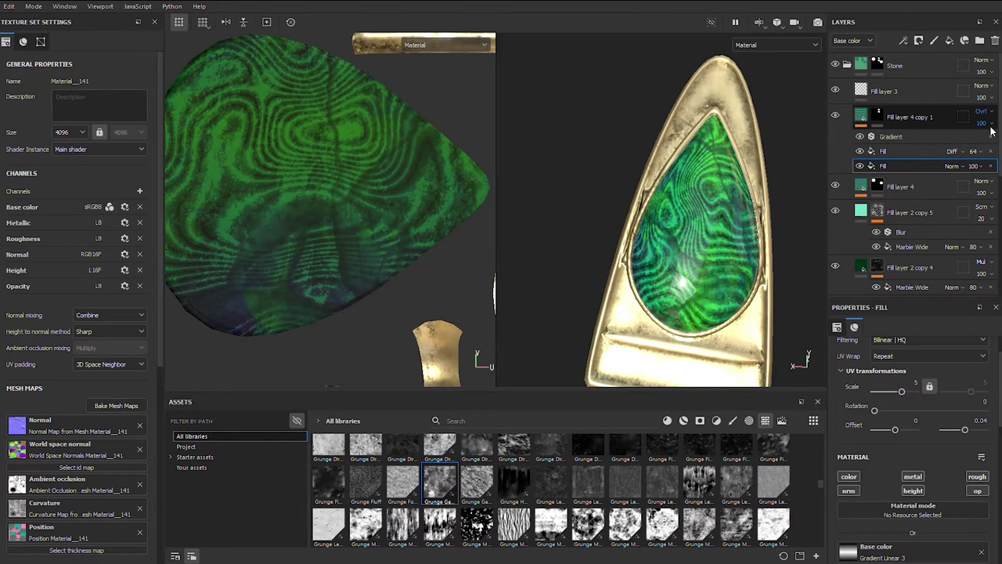
{"action": "left_click_drag", "start_coordinate": [982, 122], "coordinate": [988, 148]}
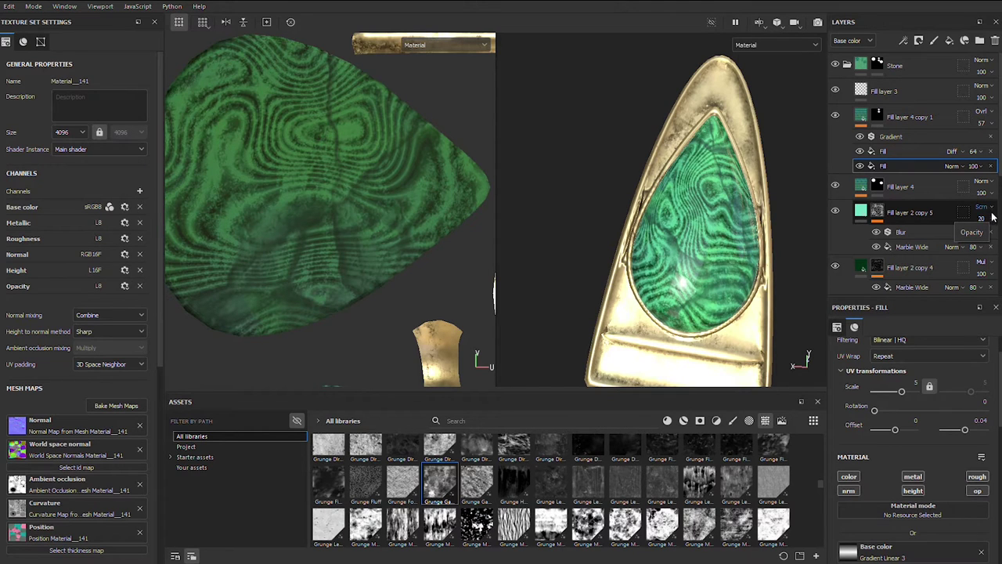
{"action": "left_click_drag", "start_coordinate": [764, 229], "coordinate": [731, 186], "text": "alt"}
{"action": "left_click", "coordinate": [758, 22]}
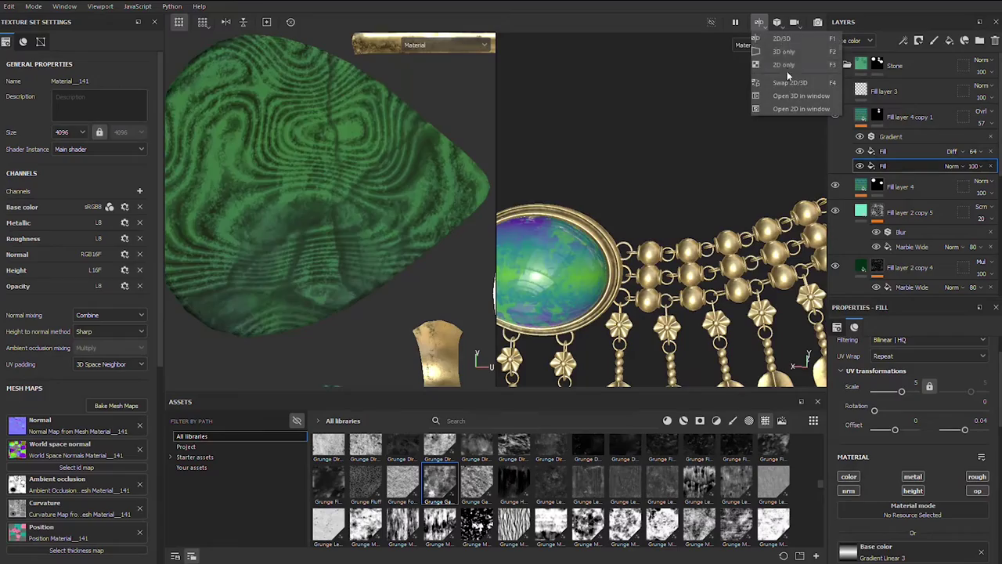
- Switch to the 3D-only view and blend Fill layer 4 in Overlay at 58 opacity
{"action": "left_click", "coordinate": [783, 52]}
{"action": "left_click", "coordinate": [994, 183]}
{"action": "left_click", "coordinate": [971, 348]}
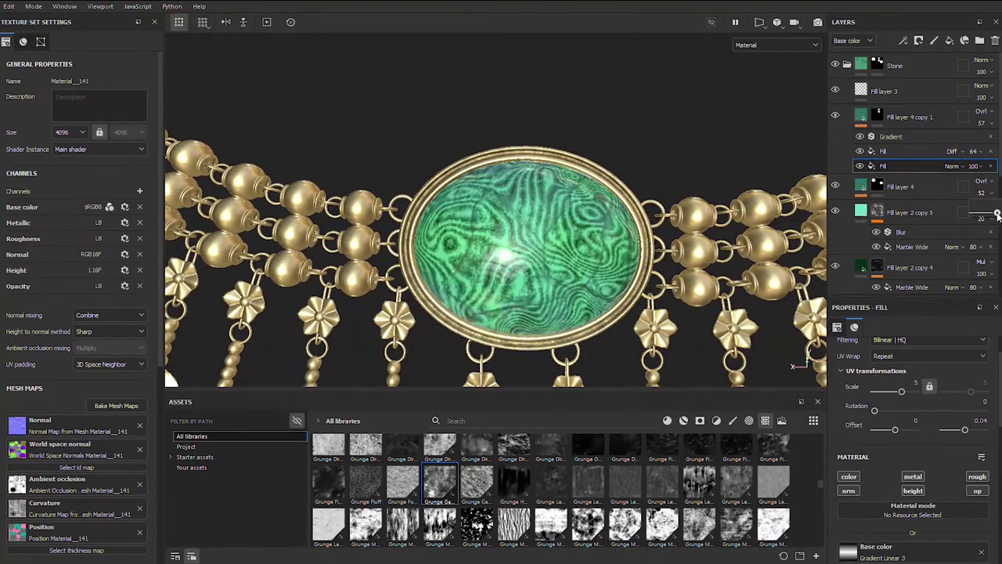
{"action": "left_click_drag", "start_coordinate": [613, 239], "coordinate": [592, 220], "text": "alt"}
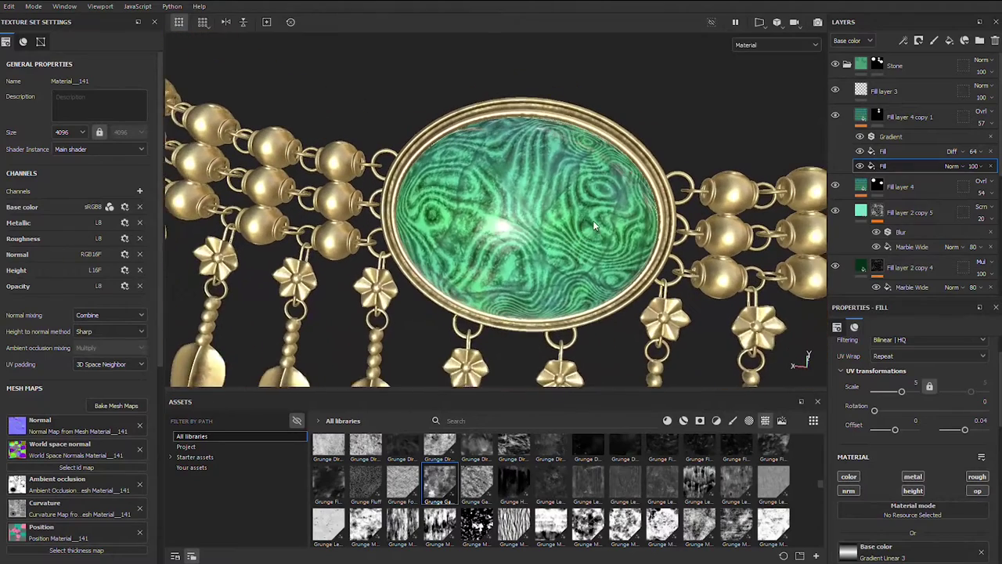
{"action": "left_click_drag", "start_coordinate": [999, 212], "coordinate": [997, 212]}
{"action": "scroll", "coordinate": [940, 219], "scroll_direction": "down", "scroll_amount": 5}
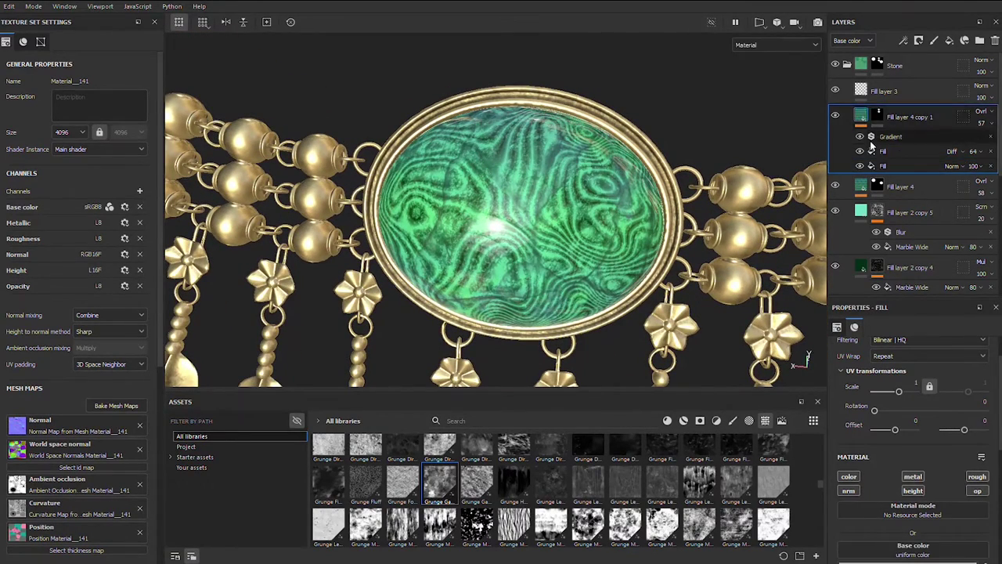
{"action": "left_click", "coordinate": [900, 239]}
{"action": "right_click", "coordinate": [922, 235]}
- Duplicate Fill layer 2, recolour it 299F75 teal-green, add a black mask and blend in Multiply
{"action": "left_click", "coordinate": [912, 250]}
{"action": "left_click", "coordinate": [909, 522]}
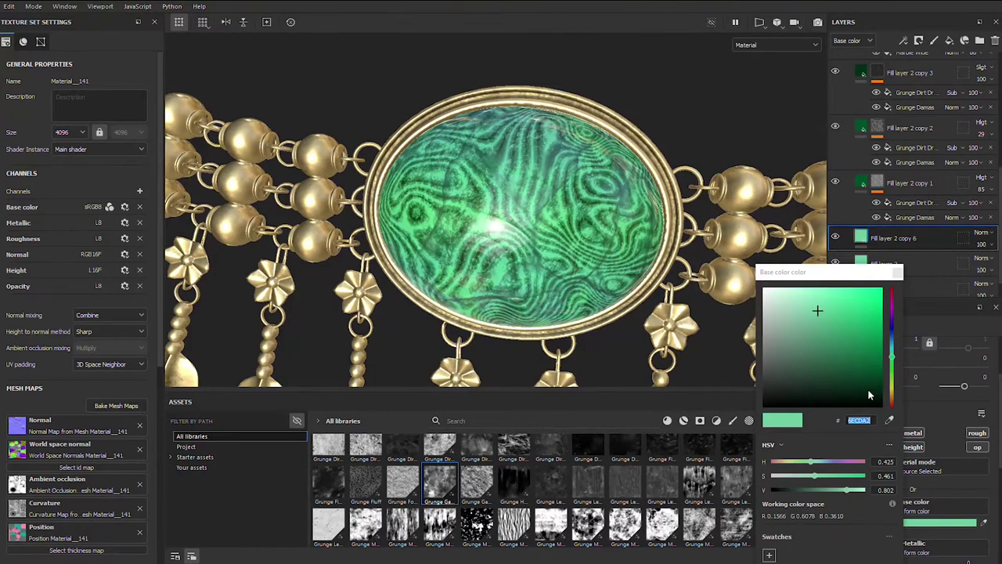
{"action": "mouse_move", "coordinate": [834, 478]}
{"action": "left_mouse_down"}
{"action": "mouse_move", "coordinate": [845, 482]}
{"action": "mouse_move", "coordinate": [830, 491]}
{"action": "left_mouse_up"}
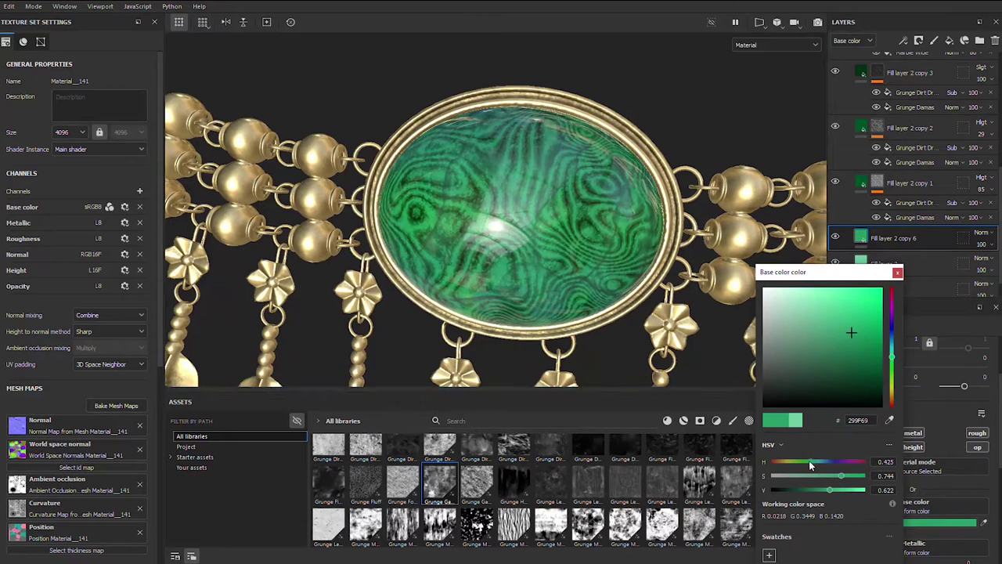
{"action": "left_click_drag", "start_coordinate": [811, 462], "coordinate": [813, 462]}
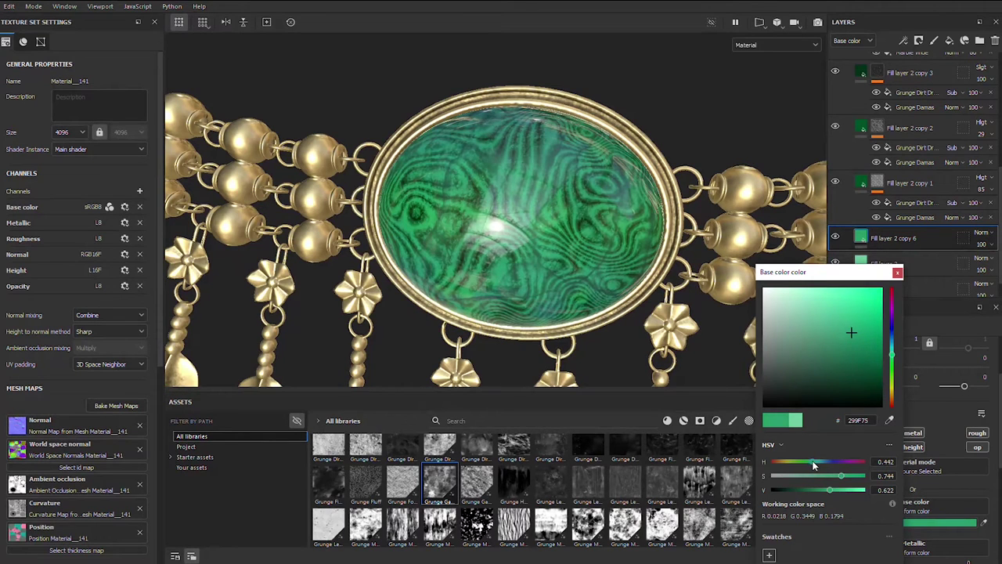
{"action": "left_click", "coordinate": [897, 272]}
{"action": "right_click", "coordinate": [874, 238]}
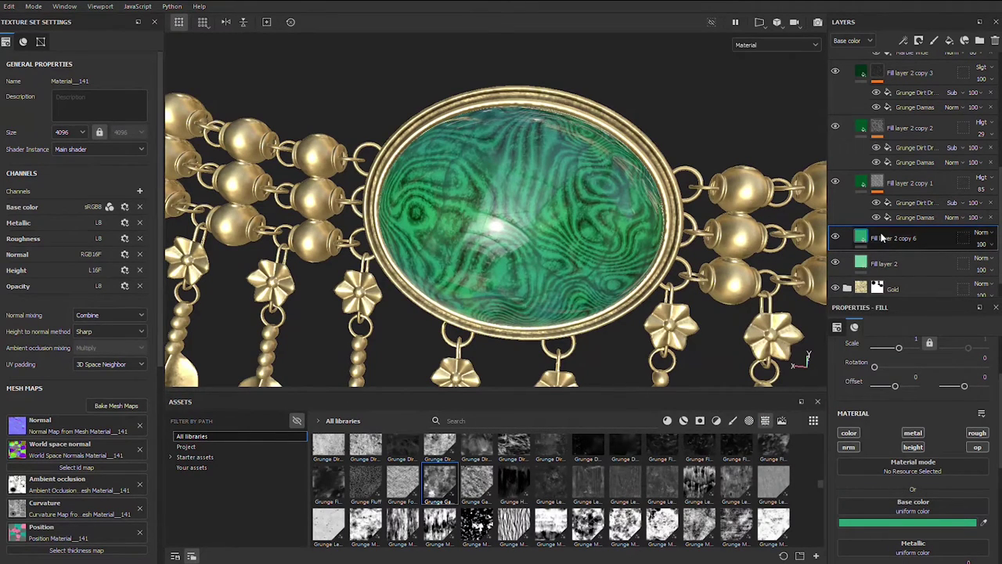
{"action": "left_click", "coordinate": [924, 17]}
{"action": "left_click", "coordinate": [981, 233]}
{"action": "left_click", "coordinate": [971, 270]}
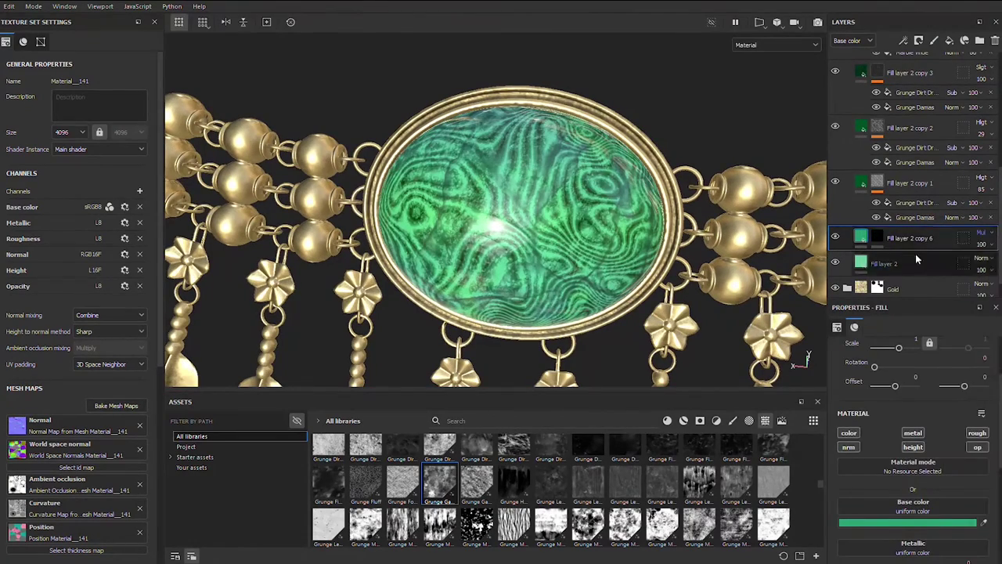
- Add a fill effect to copy 6's mask and load Grunge Galvanic Large into it
{"action": "right_click", "coordinate": [877, 238]}
{"action": "left_click", "coordinate": [877, 383]}
{"action": "scroll", "coordinate": [689, 524], "scroll_direction": "up", "scroll_amount": 5}
{"action": "scroll", "coordinate": [689, 524], "scroll_direction": "down", "scroll_amount": 1}
{"action": "scroll", "coordinate": [551, 536], "scroll_direction": "down", "scroll_amount": 3}
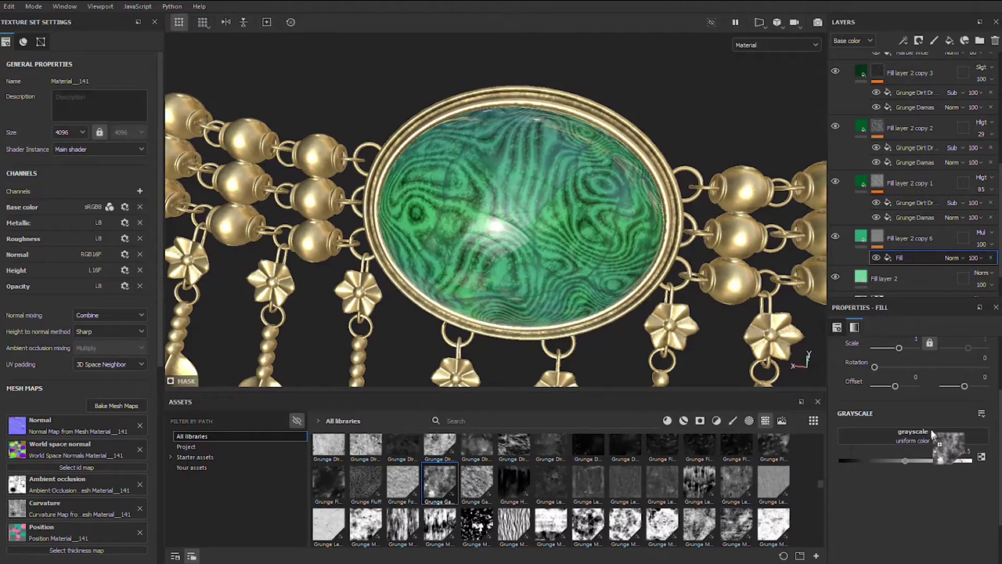
{"action": "left_click_drag", "start_coordinate": [787, 513], "coordinate": [912, 440]}
- In Base color view, set the Grunge Galvanic Large scale to 3 and balance to about 0.6
{"action": "scroll", "coordinate": [549, 222], "scroll_direction": "up", "scroll_amount": 2}
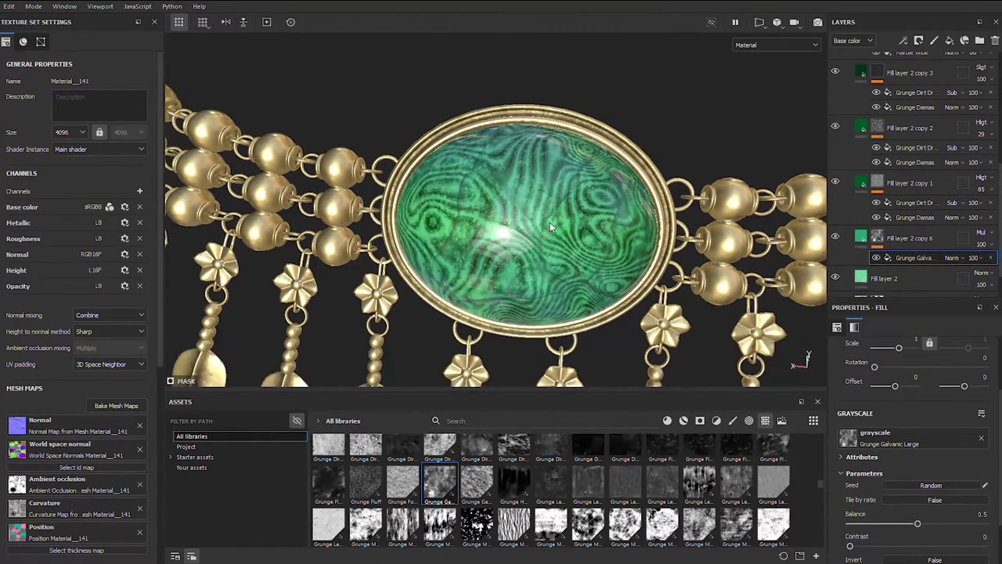
{"action": "scroll", "coordinate": [910, 383], "scroll_direction": "up", "scroll_amount": 1}
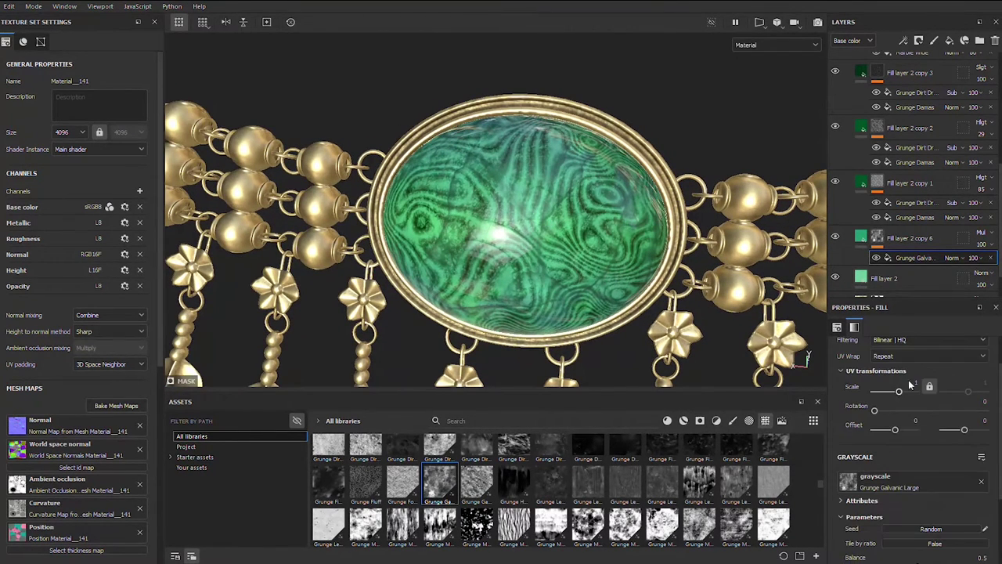
{"action": "left_click", "coordinate": [775, 44]}
{"action": "left_click", "coordinate": [764, 70]}
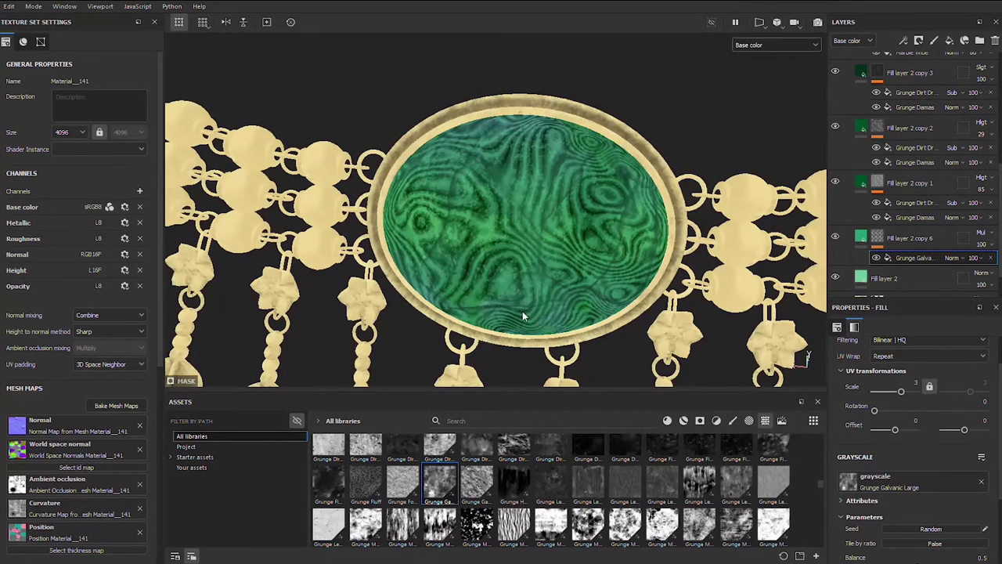
{"action": "scroll", "coordinate": [916, 462], "scroll_direction": "down", "scroll_amount": 1}
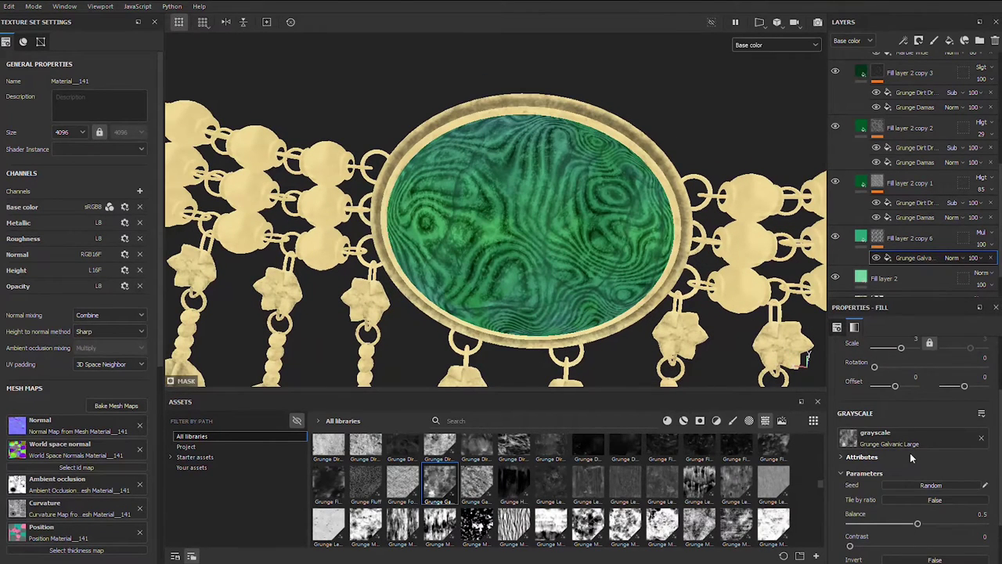
{"action": "scroll", "coordinate": [910, 452], "scroll_direction": "down", "scroll_amount": 1}
{"action": "left_click_drag", "start_coordinate": [917, 480], "coordinate": [929, 481]}
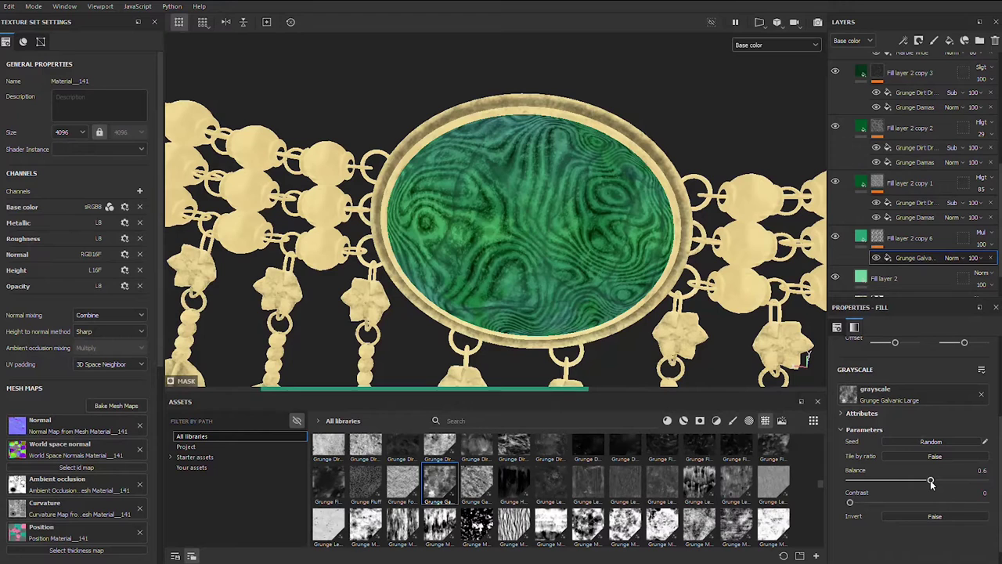
{"action": "scroll", "coordinate": [930, 480], "scroll_direction": "up", "scroll_amount": 1}
{"action": "scroll", "coordinate": [923, 476], "scroll_direction": "up", "scroll_amount": 2}
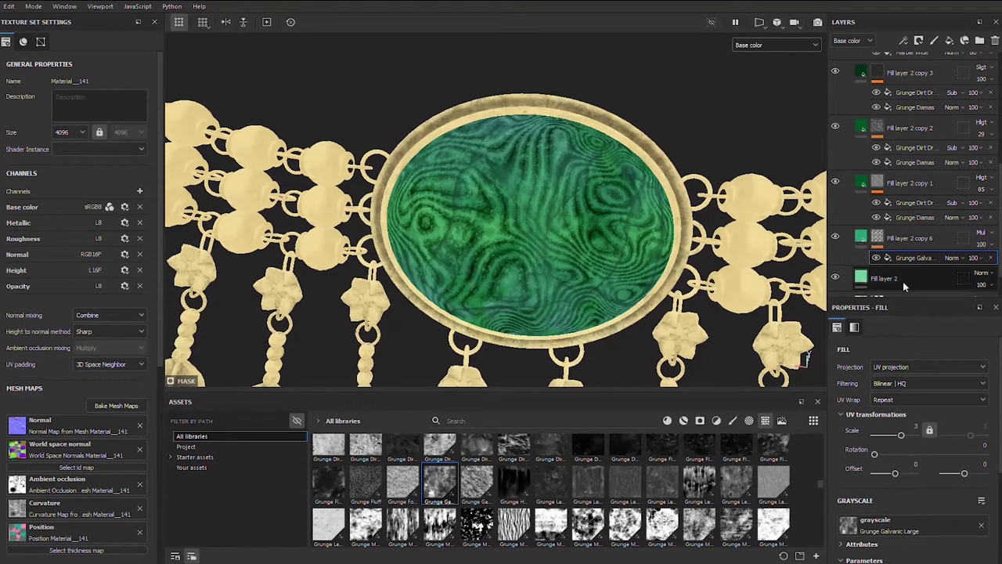
- Return to Material view and duplicate Fill layer 2 copy 6 as copy 7
{"action": "key", "text": "m"}
{"action": "right_click", "coordinate": [903, 256]}
{"action": "left_click", "coordinate": [911, 261]}
- Make copy 7's base colour a light mint green, blended in Normal mode
{"action": "left_click", "coordinate": [983, 211]}
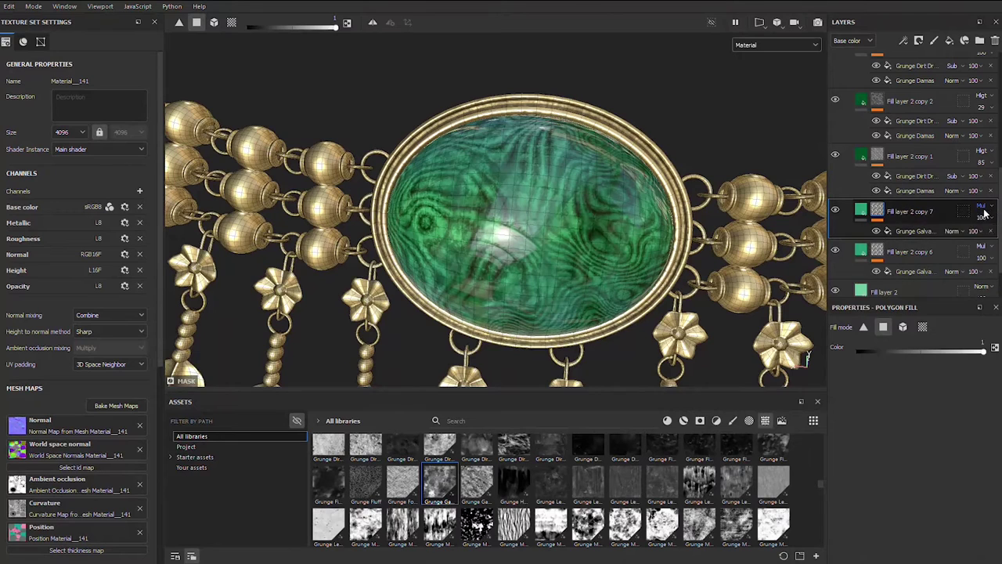
{"action": "left_click", "coordinate": [909, 479]}
{"action": "left_click", "coordinate": [822, 304]}
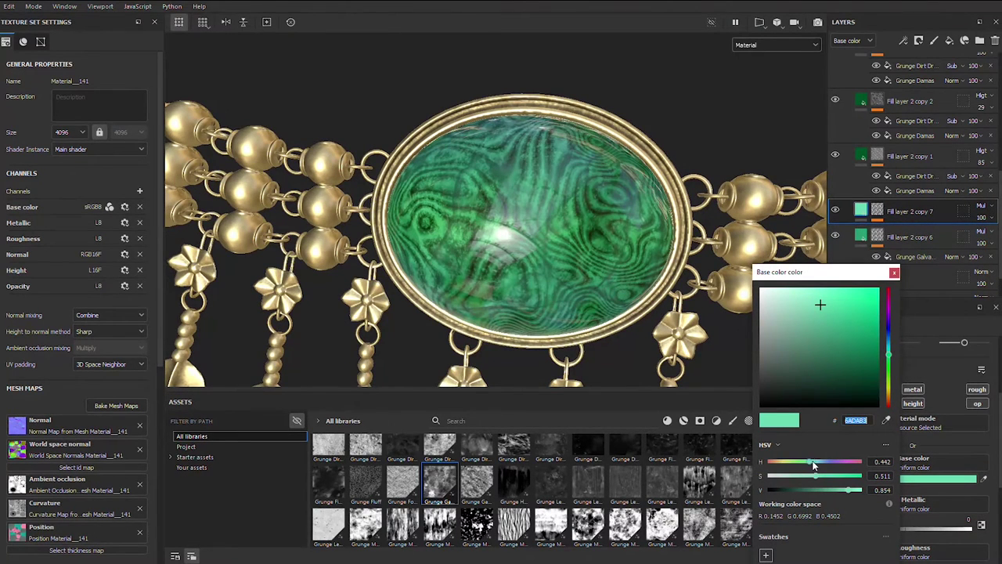
{"action": "left_click", "coordinate": [811, 461]}
{"action": "left_click", "coordinate": [811, 476]}
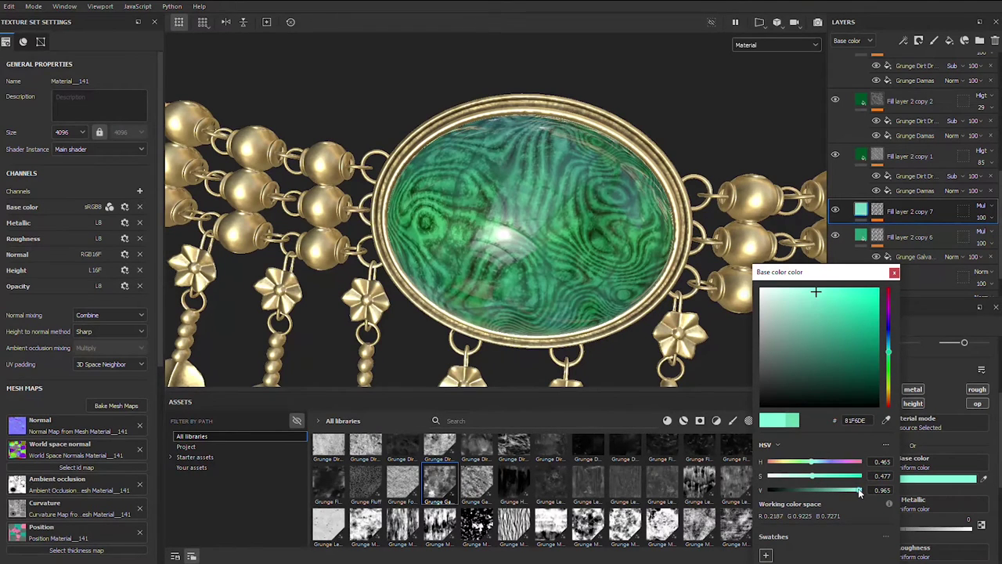
{"action": "left_click", "coordinate": [902, 213]}
{"action": "left_click_drag", "start_coordinate": [915, 256], "coordinate": [909, 223], "text": "ctrl"}
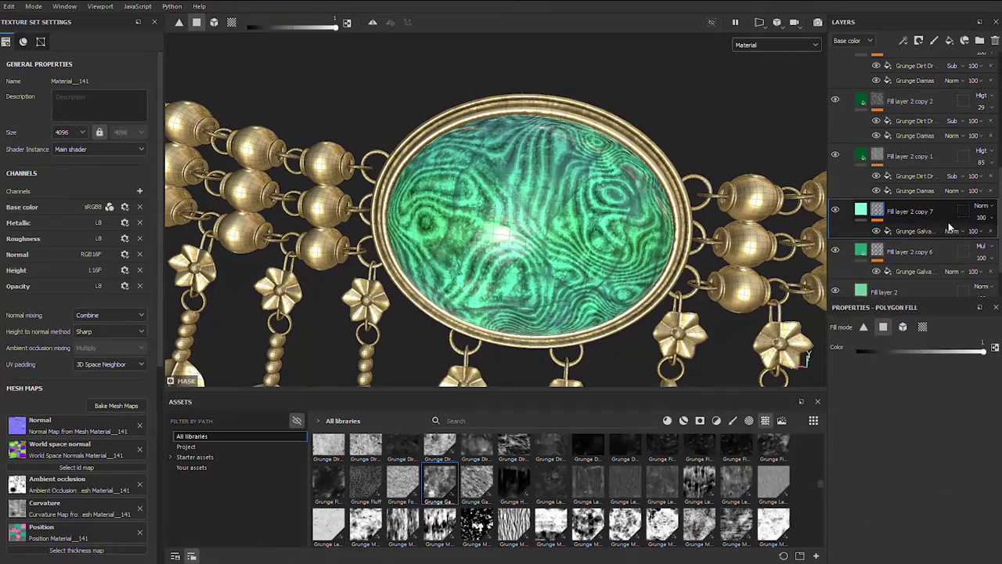
{"action": "scroll", "coordinate": [540, 526], "scroll_direction": "down", "scroll_amount": 2}
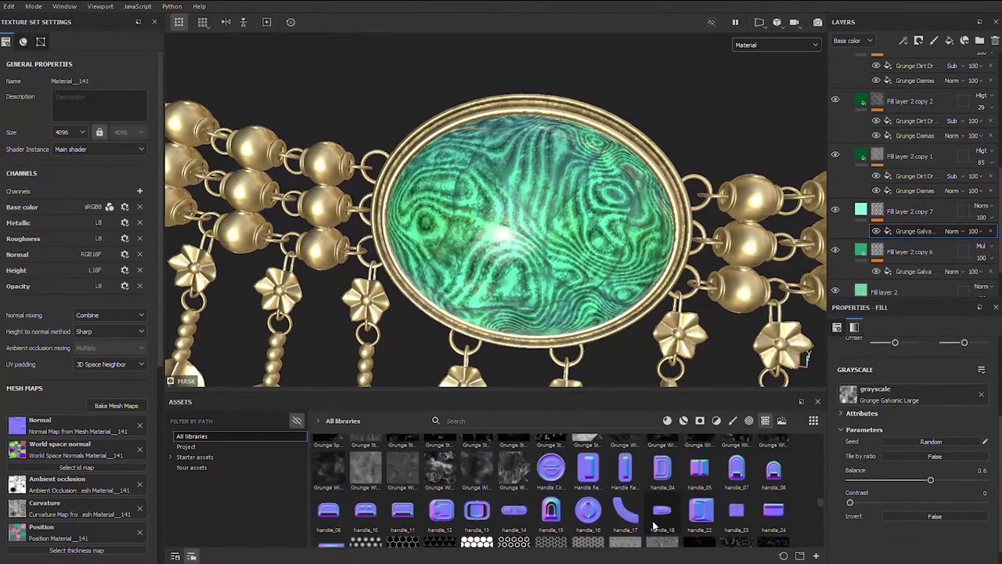
- Swap copy 7's mask texture to Grunge Splashes Dusty with balance 0.8
{"action": "left_click_drag", "start_coordinate": [736, 493], "coordinate": [848, 394]}
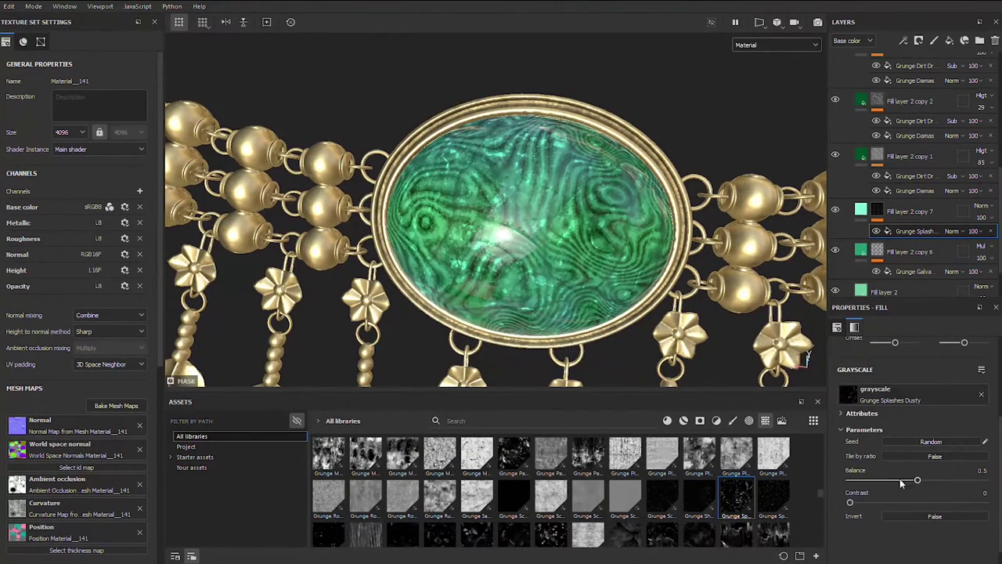
{"action": "scroll", "coordinate": [943, 445], "scroll_direction": "up", "scroll_amount": 2}
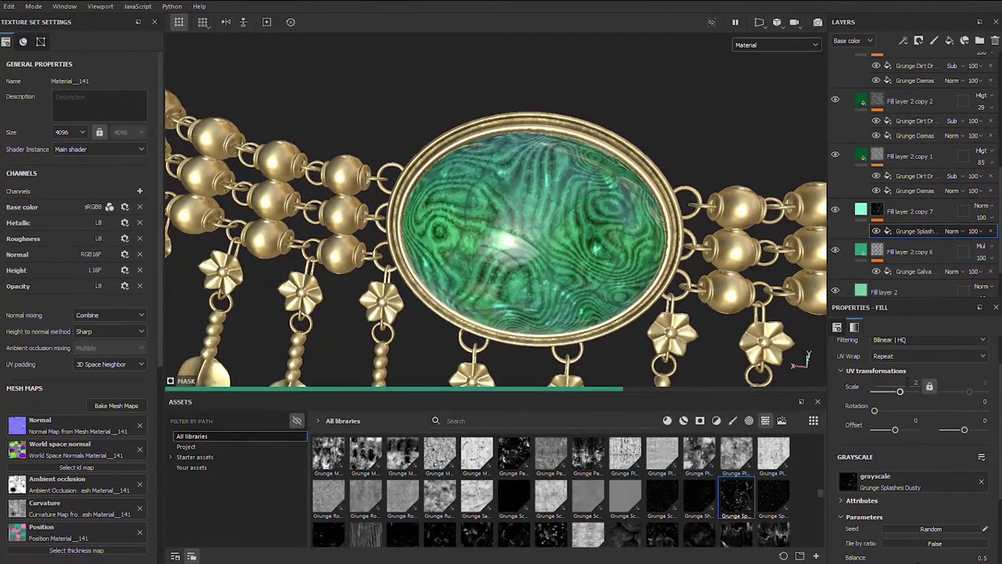
{"action": "scroll", "coordinate": [861, 524], "scroll_direction": "down", "scroll_amount": 2}
{"action": "left_click_drag", "start_coordinate": [945, 525], "coordinate": [957, 525]}
- Add a Blur filter to copy 7's mask
{"action": "left_click", "coordinate": [877, 211]}
{"action": "right_click", "coordinate": [877, 211]}
{"action": "left_click", "coordinate": [900, 417]}
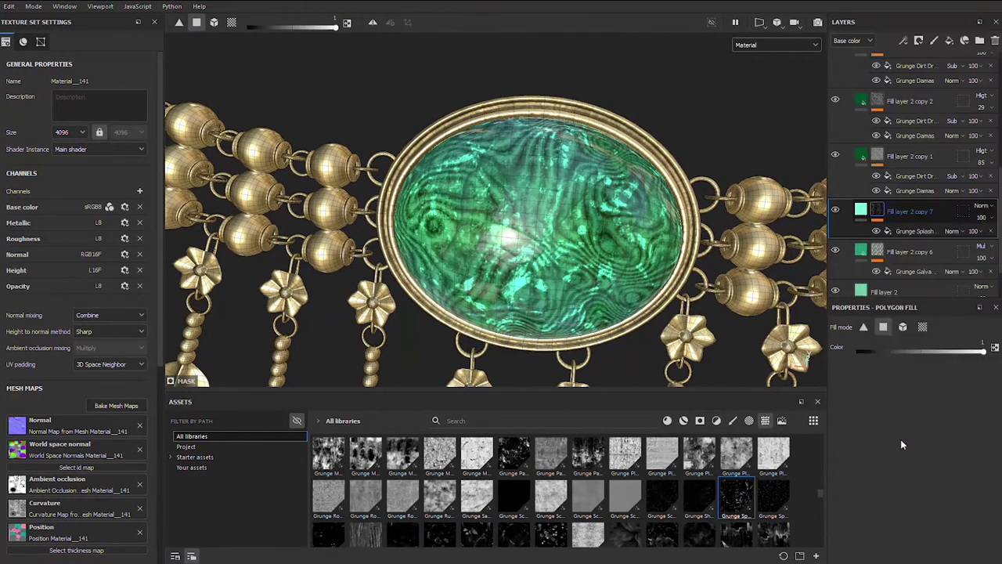
{"action": "left_click", "coordinate": [939, 484]}
- Offset the Grunge Splashes Dusty mask pattern by 0.04 and -0.07 across the gem
{"action": "left_click", "coordinate": [906, 244]}
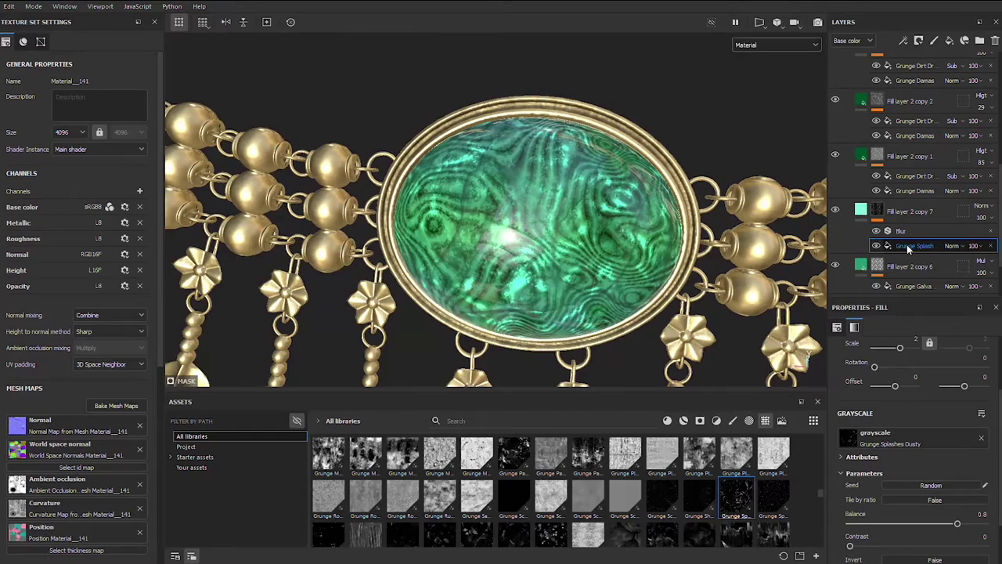
{"action": "left_click_drag", "start_coordinate": [597, 247], "coordinate": [815, 389], "text": "alt"}
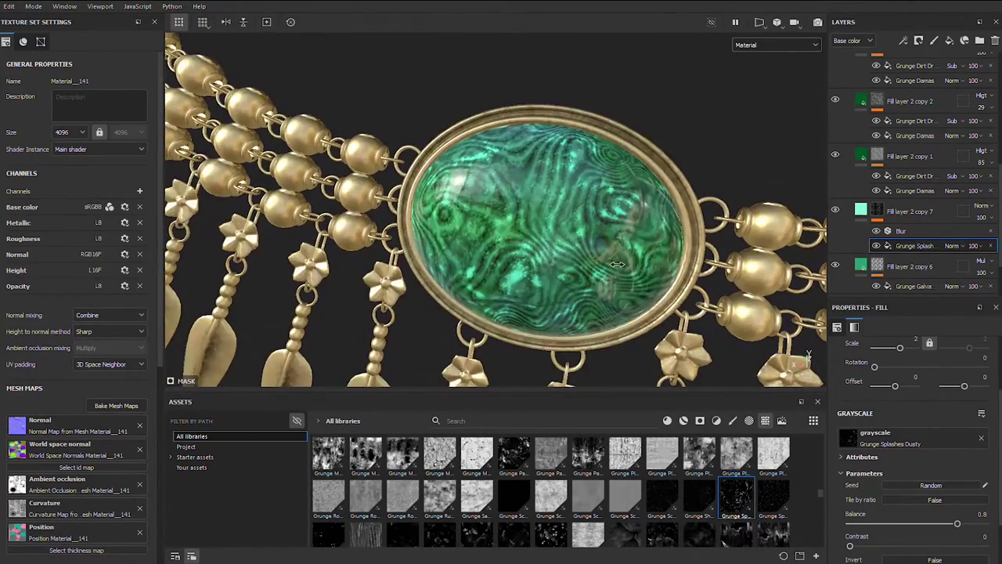
{"action": "scroll", "coordinate": [904, 484], "scroll_direction": "up", "scroll_amount": 3}
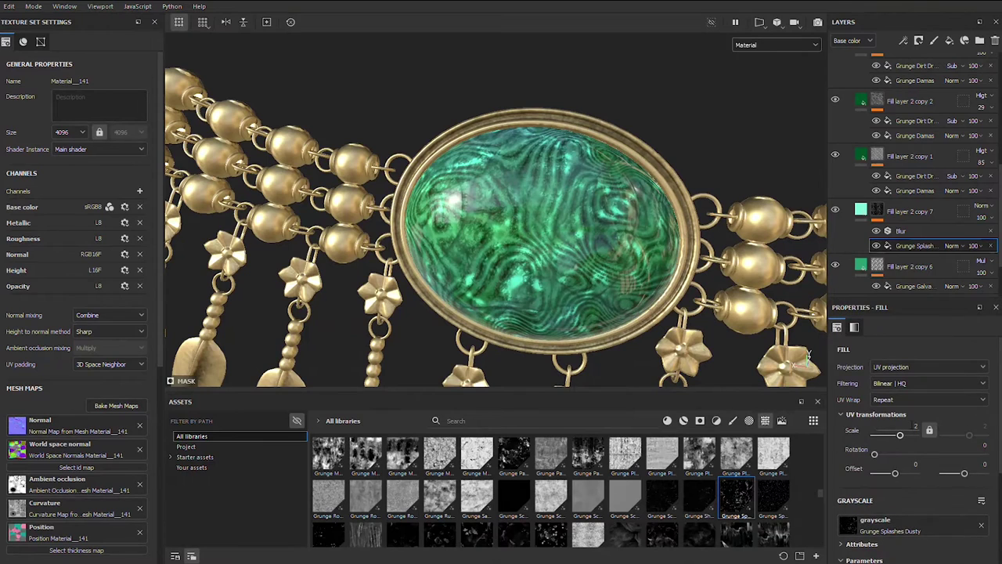
{"action": "left_click_drag", "start_coordinate": [898, 476], "coordinate": [896, 476]}
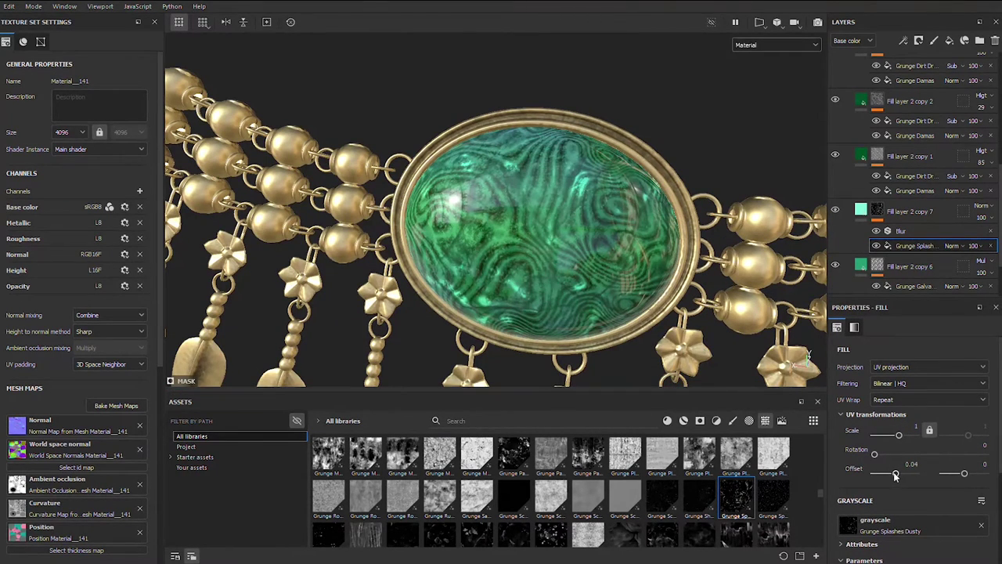
{"action": "left_click_drag", "start_coordinate": [965, 475], "coordinate": [962, 476]}
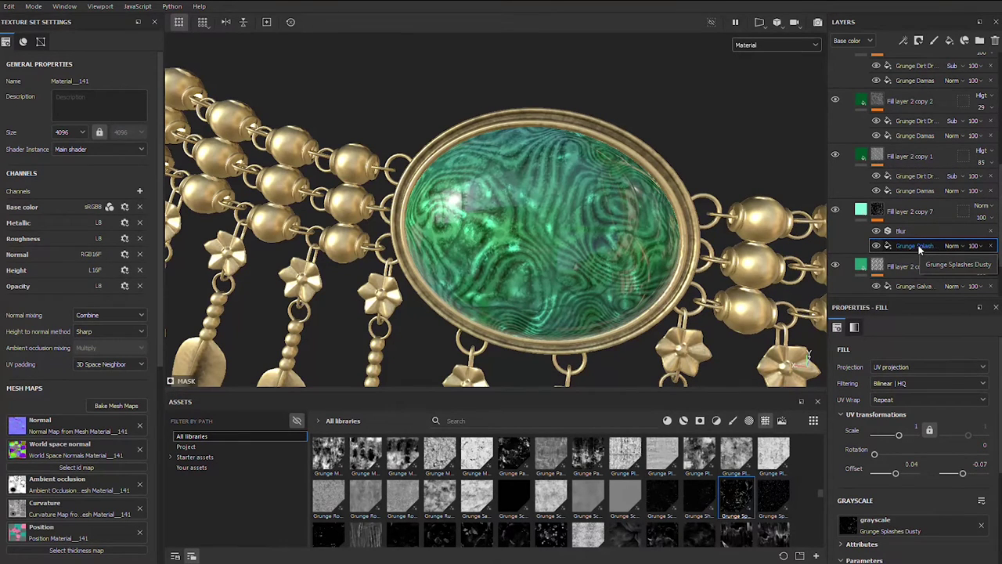
{"action": "scroll", "coordinate": [916, 195], "scroll_direction": "up", "scroll_amount": 5}
{"action": "left_click", "coordinate": [893, 91]}
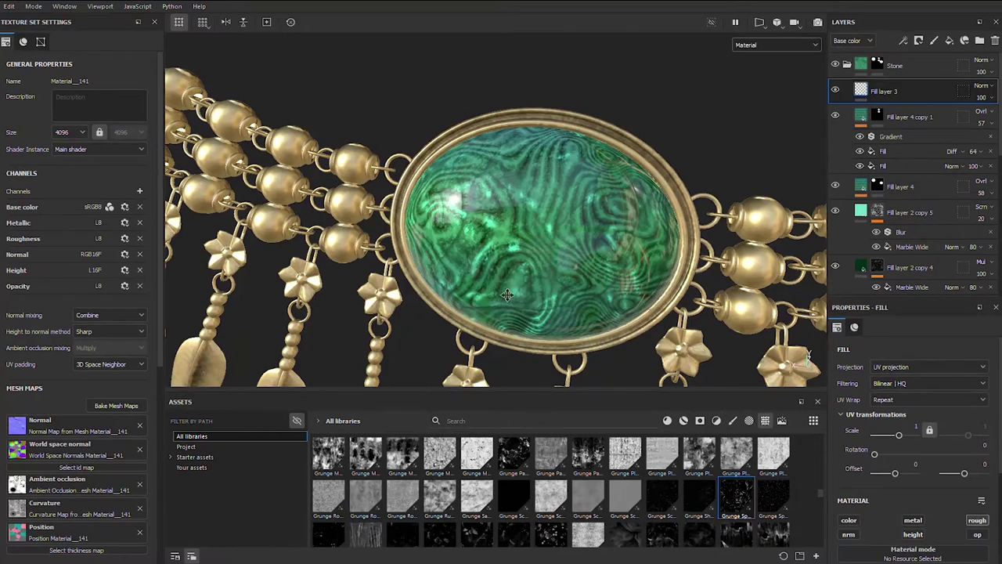
- Orbit and zoom to centre the oval gem close in view
{"action": "left_click_drag", "start_coordinate": [501, 234], "coordinate": [430, 280], "text": "alt"}
{"action": "scroll", "coordinate": [921, 502], "scroll_direction": "down", "scroll_amount": 2}
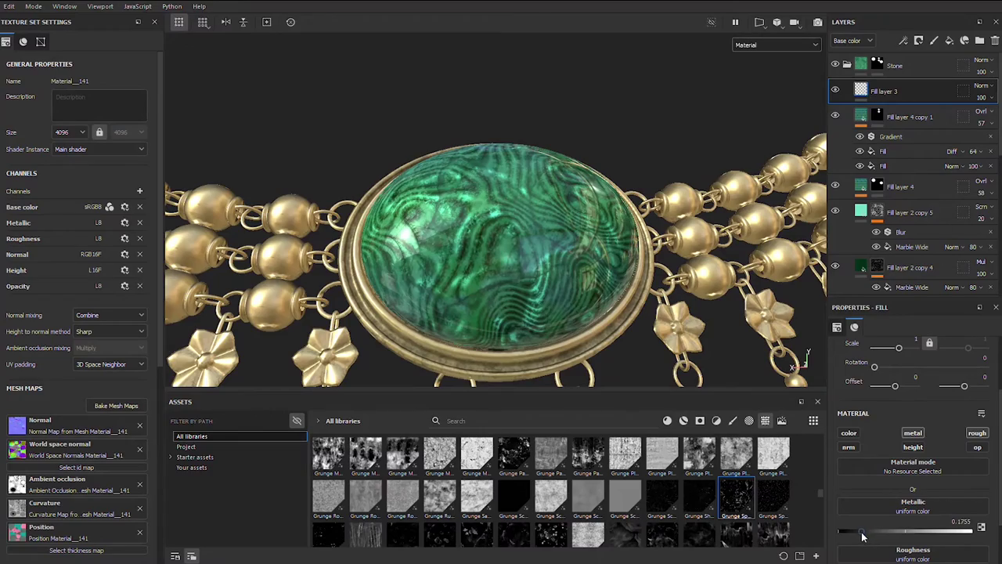
{"action": "mouse_move", "coordinate": [516, 327]}
{"action": "left_mouse_down", "text": "alt"}
{"action": "mouse_move", "coordinate": [505, 247]}
{"action": "mouse_move", "coordinate": [547, 237]}
{"action": "left_mouse_up", "text": "alt"}
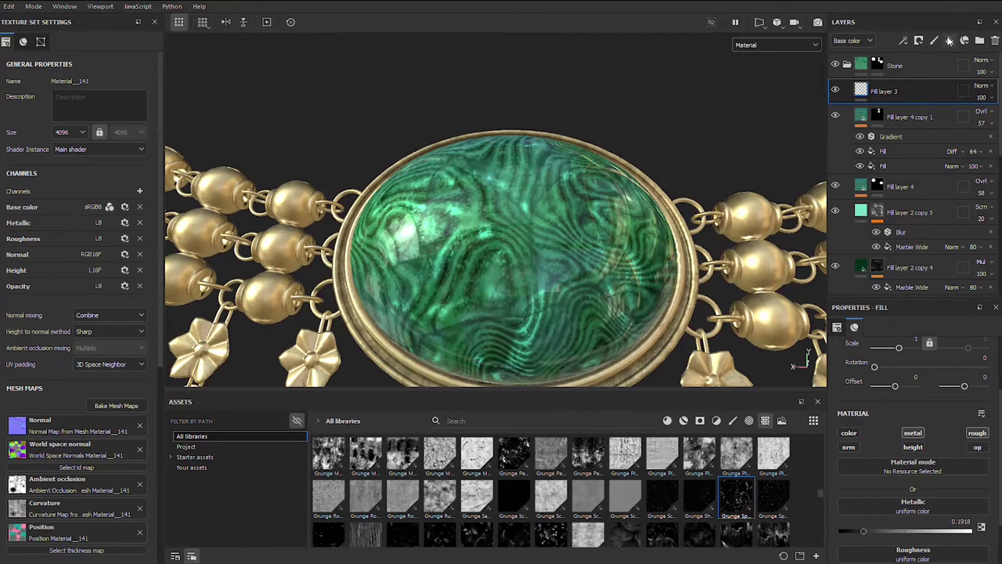
- Add a new fill layer with a dark green base colour of about 012E14
{"action": "left_click", "coordinate": [950, 40]}
{"action": "left_click", "coordinate": [924, 522]}
{"action": "left_click_drag", "start_coordinate": [828, 376], "coordinate": [837, 379]}
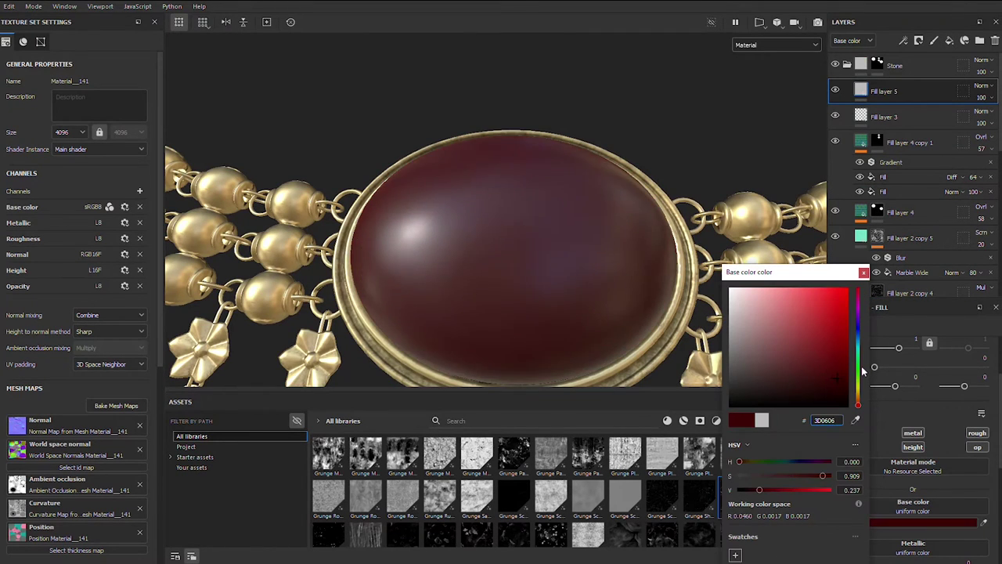
{"action": "left_click", "coordinate": [858, 376]}
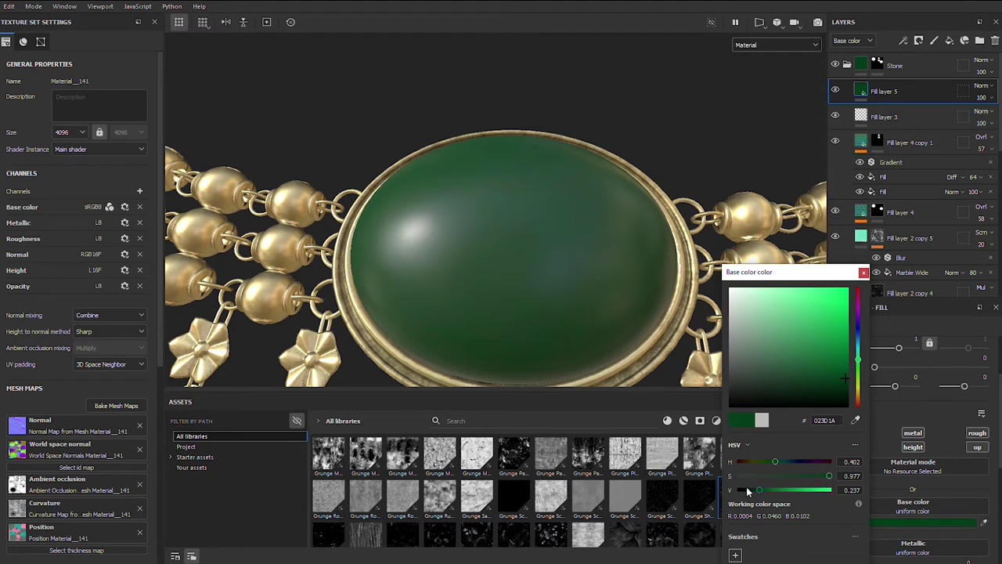
{"action": "left_click_drag", "start_coordinate": [743, 490], "coordinate": [756, 493]}
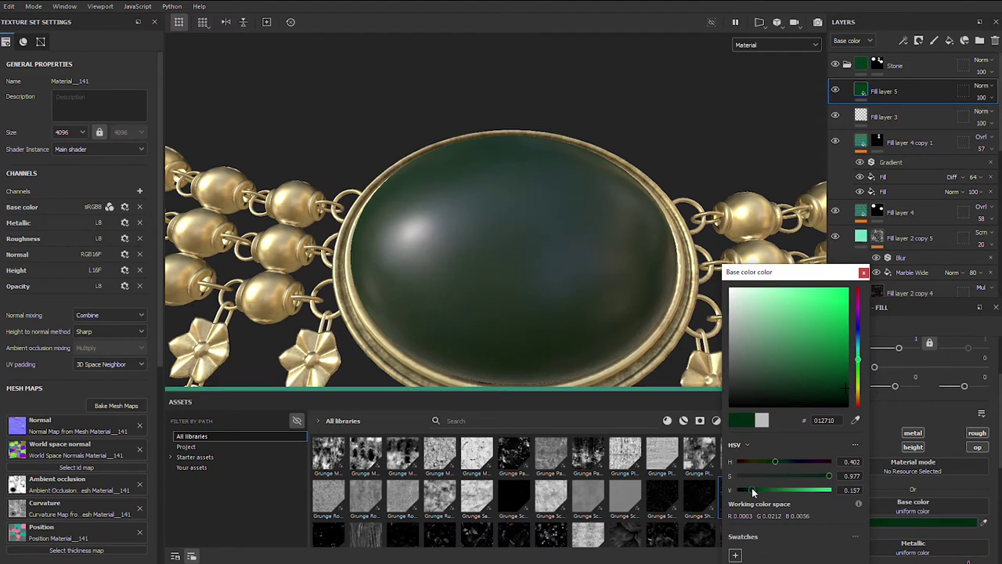
{"action": "left_click", "coordinate": [864, 272]}
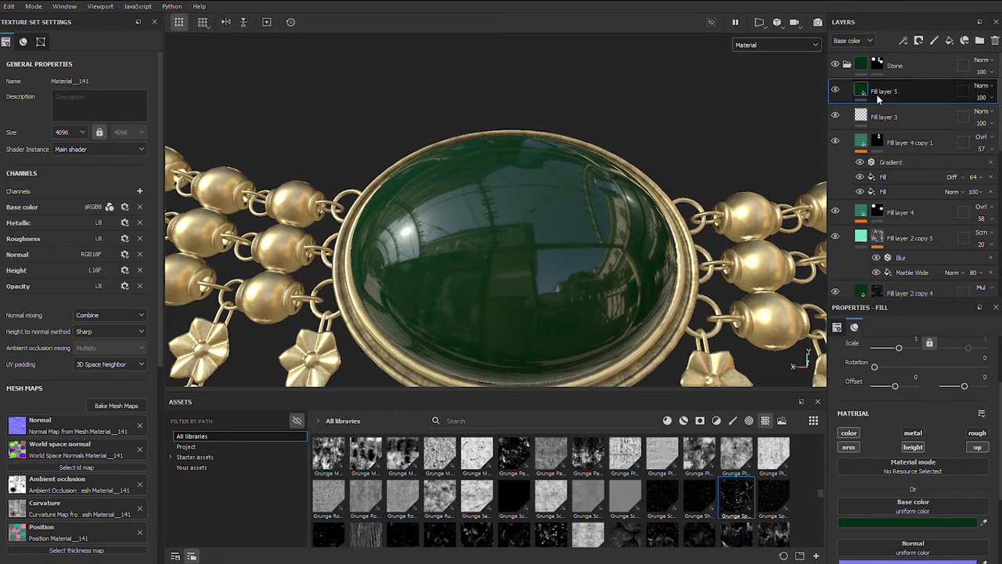
- Give Fill layer 5 a mask containing a fill effect
{"action": "right_click", "coordinate": [878, 92]}
{"action": "left_click", "coordinate": [900, 106]}
{"action": "right_click", "coordinate": [877, 91]}
{"action": "left_click", "coordinate": [900, 507]}
{"action": "left_click_drag", "start_coordinate": [617, 312], "coordinate": [488, 340], "text": "alt"}
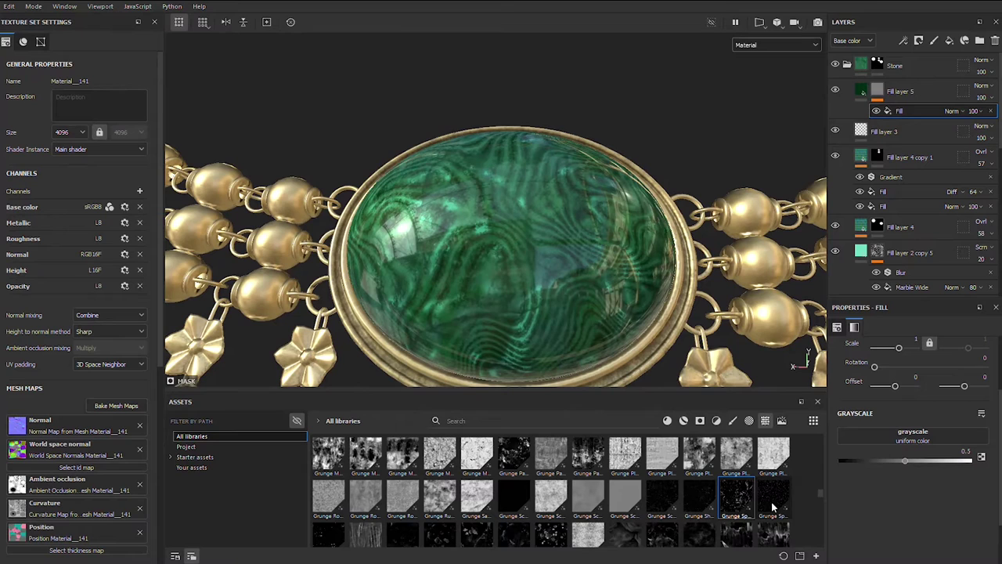
- Mask Fill layer 5 with Grunge Galvanic Large, balance 0.67, contrast 0.6, plus a Paint effect
{"action": "scroll", "coordinate": [533, 516], "scroll_direction": "up", "scroll_amount": 3}
{"action": "left_click_drag", "start_coordinate": [444, 491], "coordinate": [904, 435]}
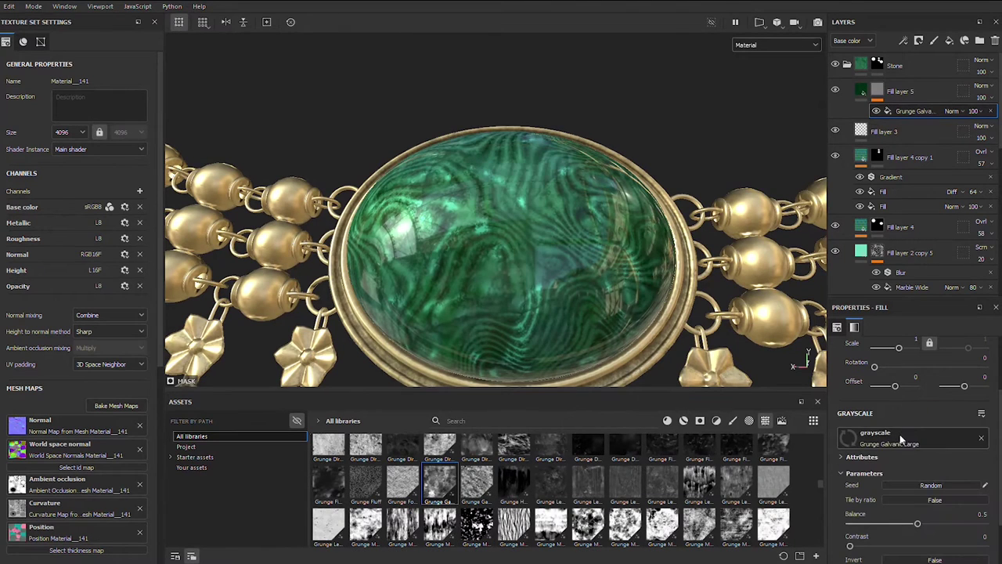
{"action": "scroll", "coordinate": [893, 375], "scroll_direction": "up", "scroll_amount": 1}
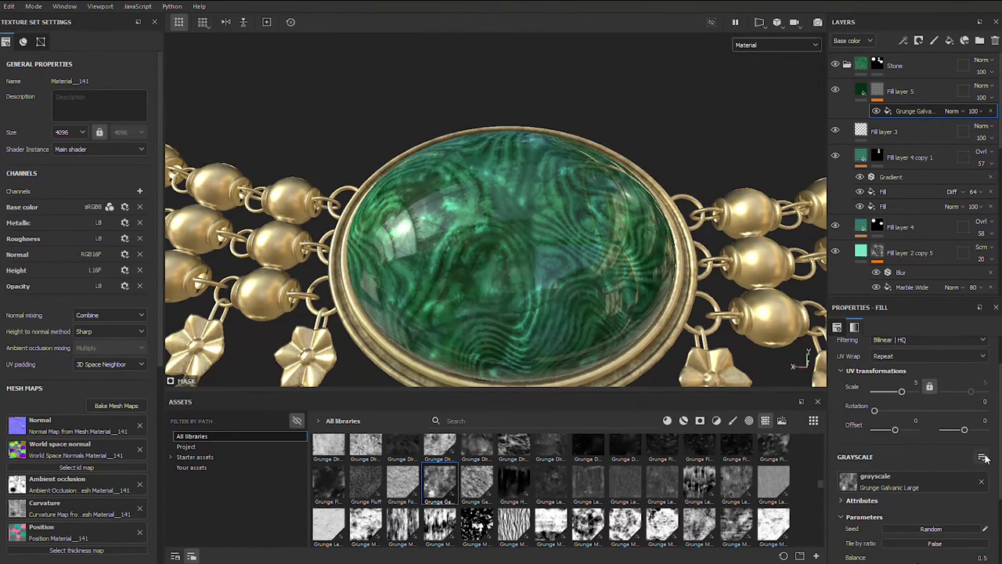
{"action": "scroll", "coordinate": [920, 498], "scroll_direction": "down", "scroll_amount": 2}
{"action": "left_click_drag", "start_coordinate": [918, 479], "coordinate": [933, 480]}
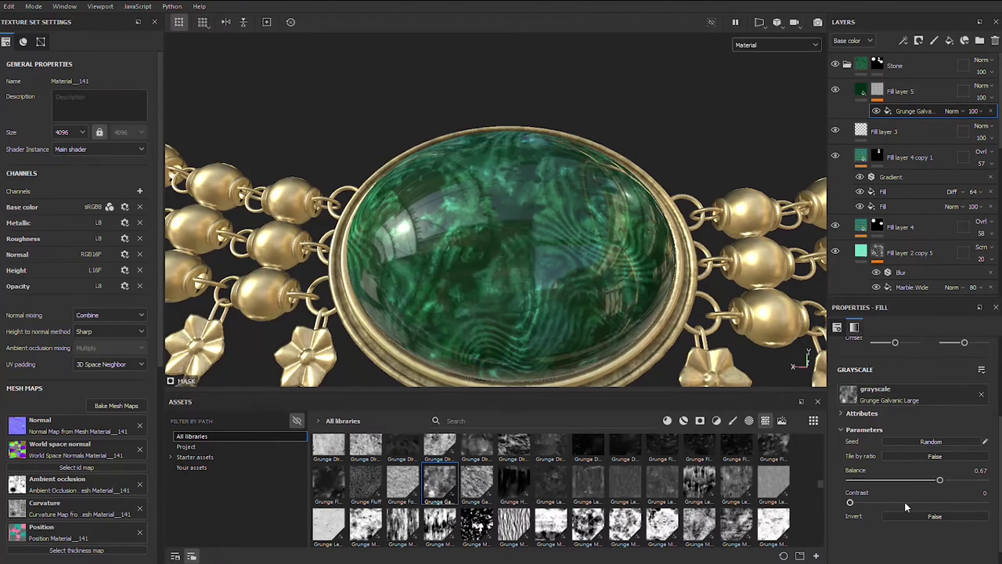
{"action": "left_click_drag", "start_coordinate": [849, 502], "coordinate": [931, 502]}
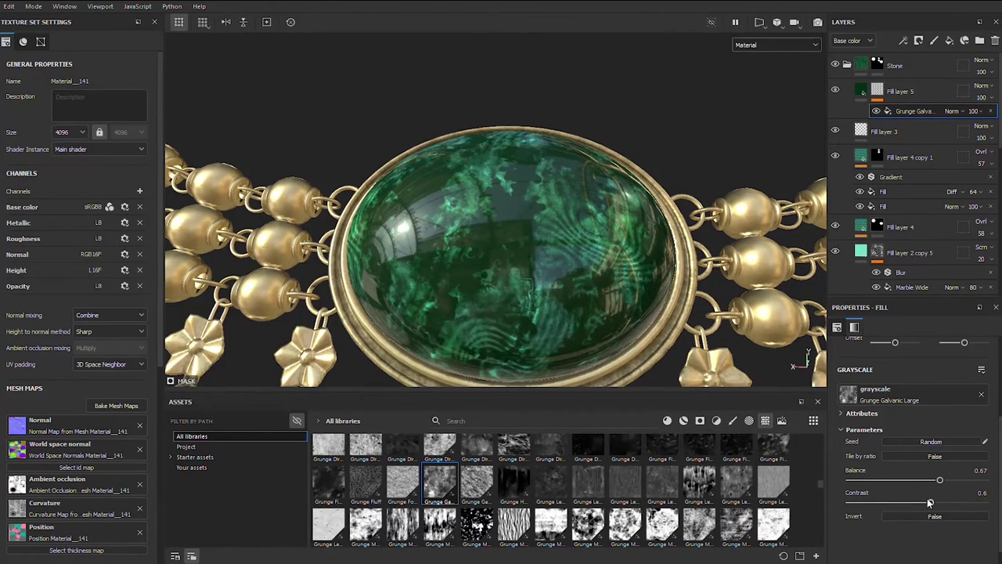
{"action": "right_click", "coordinate": [900, 90]}
{"action": "left_click", "coordinate": [907, 389]}
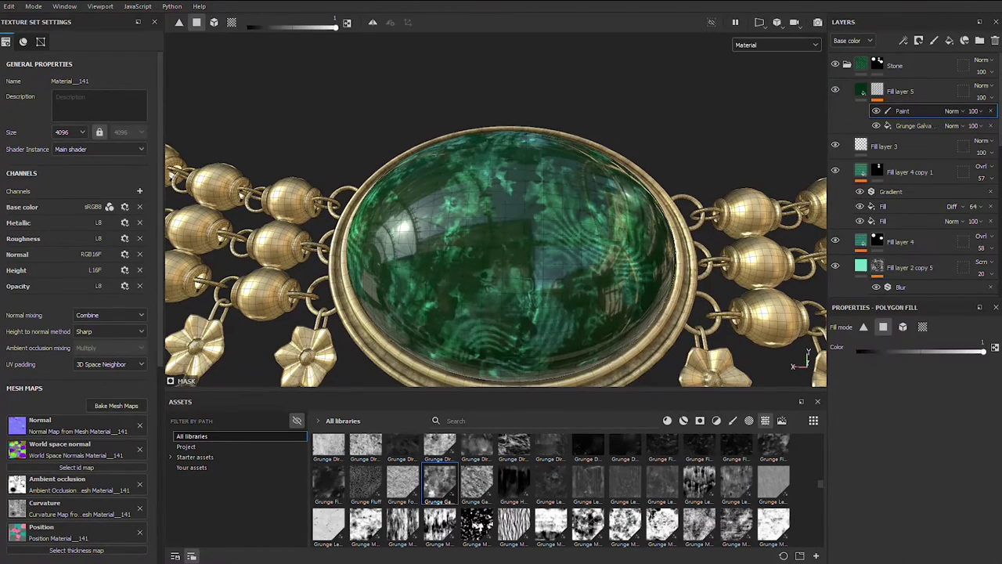
- Pick the Dirt 1 brush, switch to Base color view, and shrink the brush to 1.78
{"action": "left_click", "coordinate": [733, 420]}
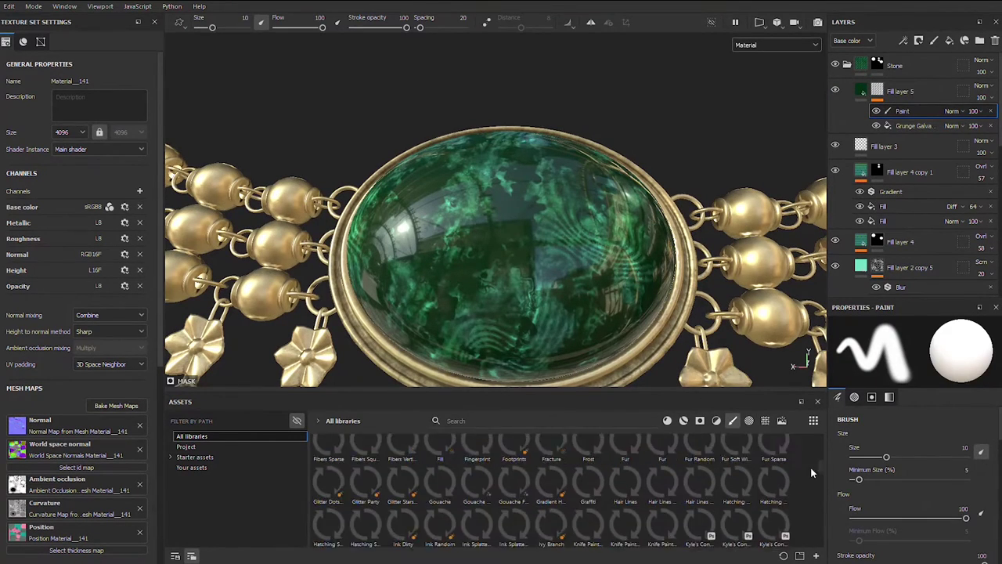
{"action": "scroll", "coordinate": [818, 458], "scroll_direction": "up", "scroll_amount": 1}
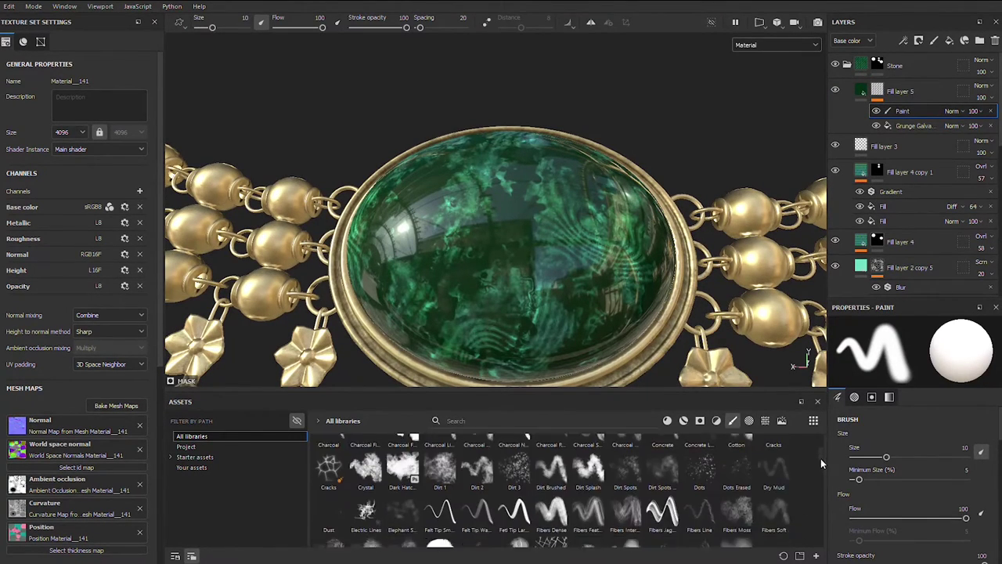
{"action": "left_click", "coordinate": [440, 493]}
{"action": "left_click_drag", "start_coordinate": [548, 235], "coordinate": [642, 167], "text": "alt"}
{"action": "left_click", "coordinate": [775, 45]}
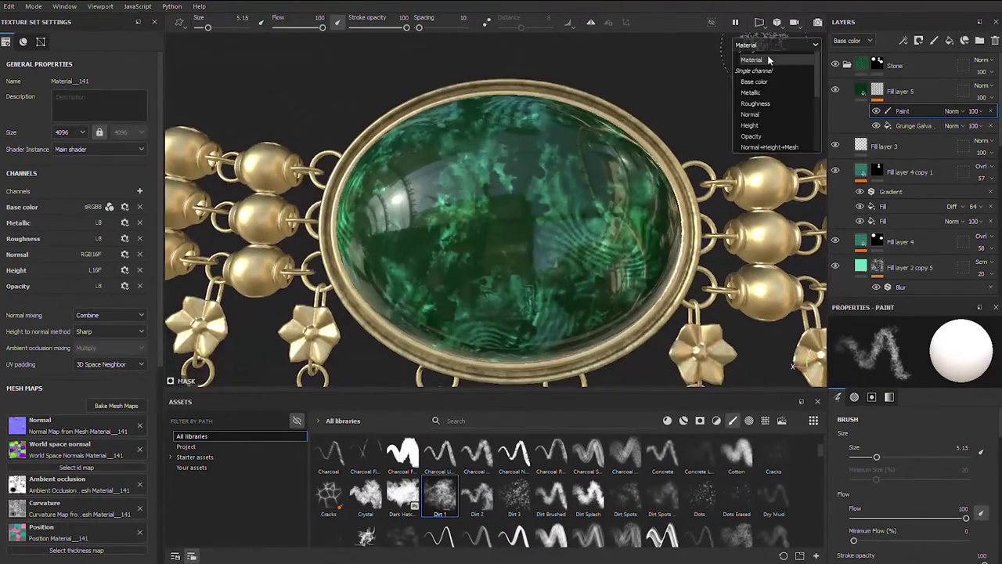
{"action": "left_click", "coordinate": [771, 59]}
{"action": "left_click_drag", "start_coordinate": [684, 93], "coordinate": [673, 102], "text": "alt"}
{"action": "right_click", "coordinate": [520, 205]}
{"action": "left_click_drag", "start_coordinate": [595, 270], "coordinate": [564, 270]}
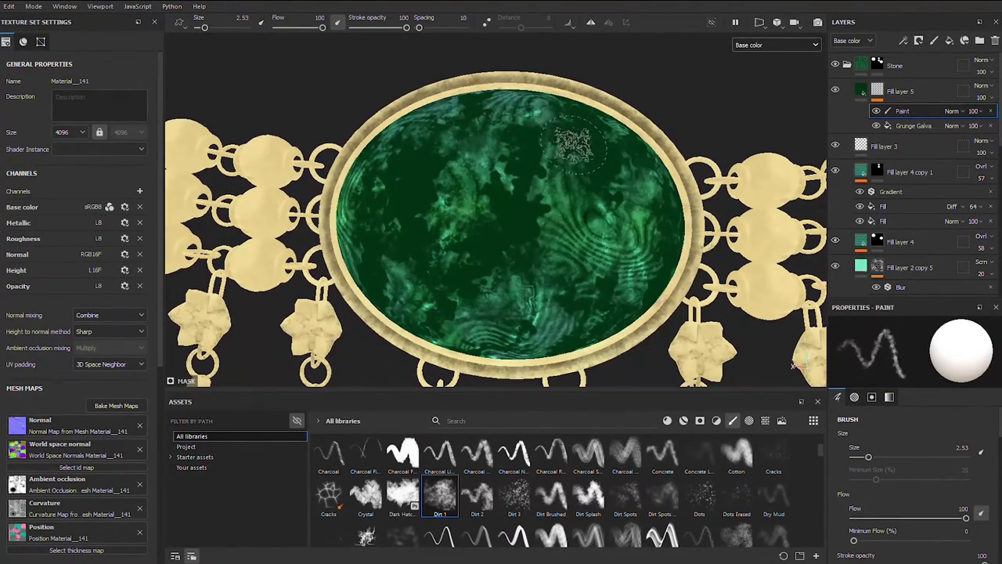
{"action": "right_click", "coordinate": [618, 161]}
{"action": "left_click_drag", "start_coordinate": [664, 224], "coordinate": [660, 224]}
- Reduce the brush size to 1.08 and paint Dirt 1 flecks over the oval gem
{"action": "mouse_move", "coordinate": [615, 139]}
{"action": "left_mouse_down", "text": "alt"}
{"action": "mouse_move", "coordinate": [693, 151]}
{"action": "mouse_move", "coordinate": [688, 118]}
{"action": "mouse_move", "coordinate": [595, 78]}
{"action": "left_mouse_up", "text": "alt"}
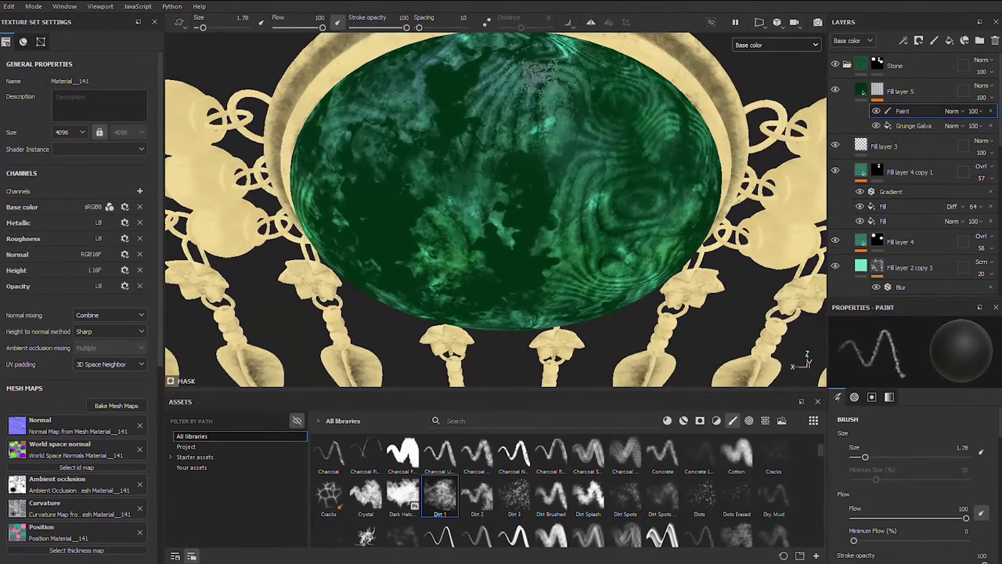
{"action": "mouse_move", "coordinate": [462, 72]}
{"action": "left_mouse_down", "text": "alt"}
{"action": "mouse_move", "coordinate": [600, 220]}
{"action": "mouse_move", "coordinate": [541, 214]}
{"action": "mouse_move", "coordinate": [510, 150]}
{"action": "left_mouse_up", "text": "alt"}
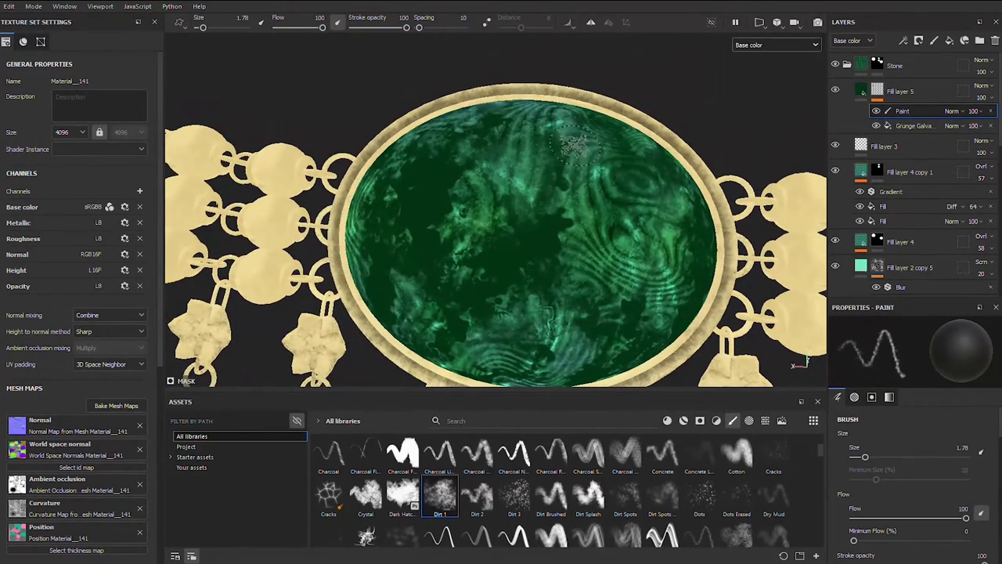
{"action": "right_click_drag", "start_coordinate": [590, 165], "coordinate": [531, 155], "text": "ctrl"}
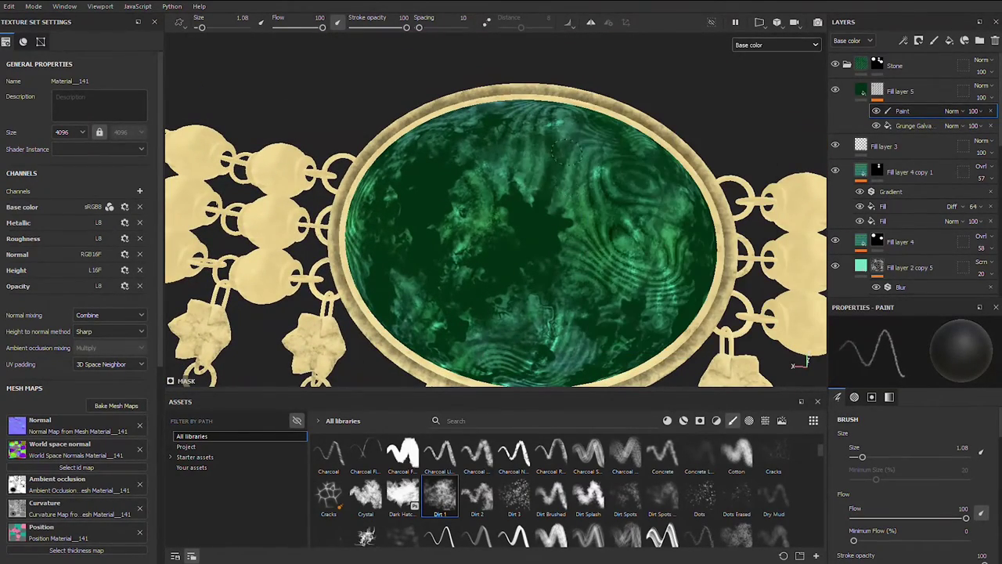
{"action": "mouse_move", "coordinate": [516, 253]}
{"action": "left_mouse_down", "text": "alt"}
{"action": "mouse_move", "coordinate": [599, 219]}
{"action": "mouse_move", "coordinate": [513, 261]}
{"action": "left_mouse_up", "text": "alt"}
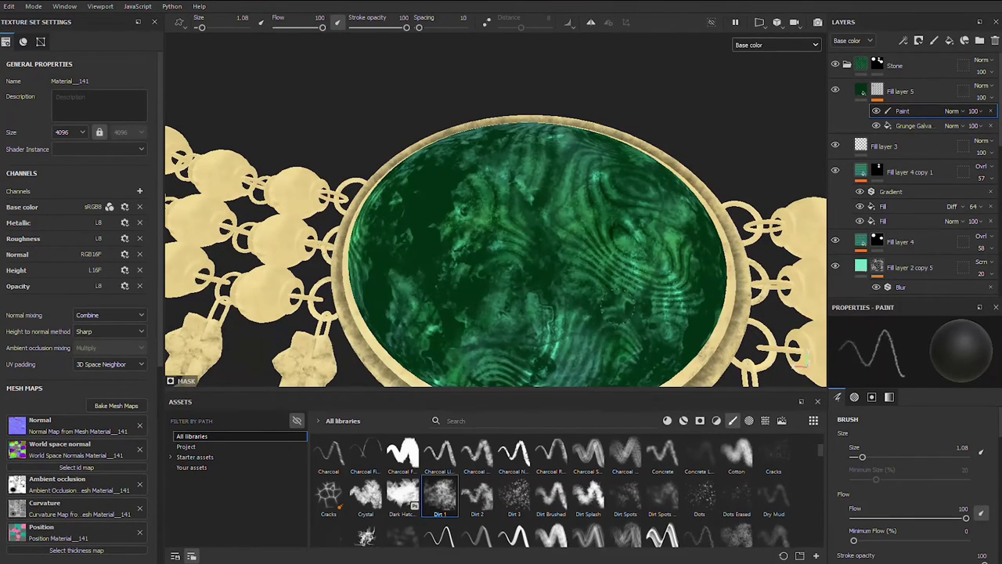
{"action": "mouse_move", "coordinate": [671, 301]}
{"action": "left_mouse_down", "text": "alt"}
{"action": "mouse_move", "coordinate": [693, 287]}
{"action": "mouse_move", "coordinate": [681, 306]}
{"action": "left_mouse_up", "text": "alt"}
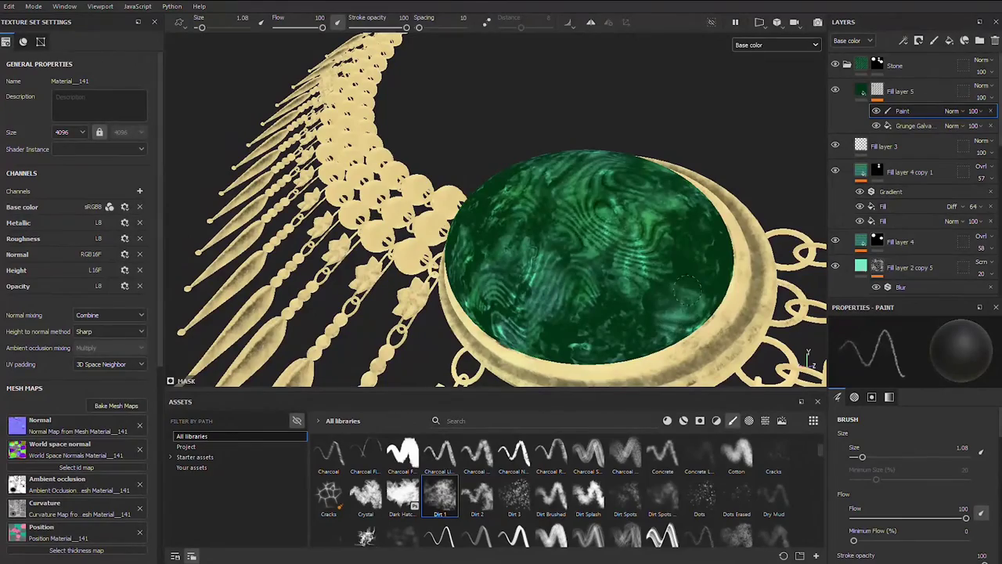
{"action": "left_click_drag", "start_coordinate": [714, 242], "coordinate": [689, 234], "text": "alt"}
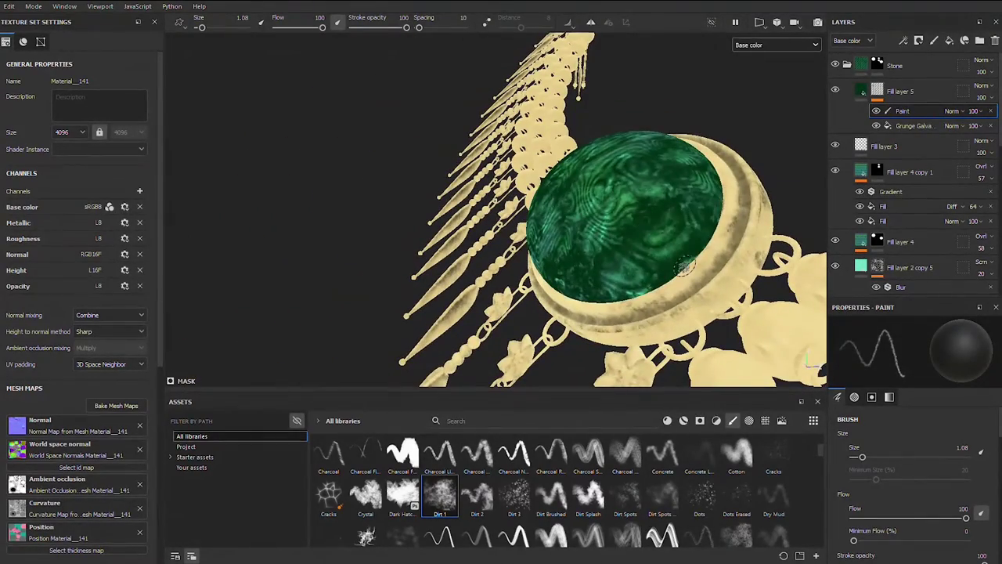
{"action": "left_click_drag", "start_coordinate": [608, 204], "coordinate": [564, 219], "text": "alt"}
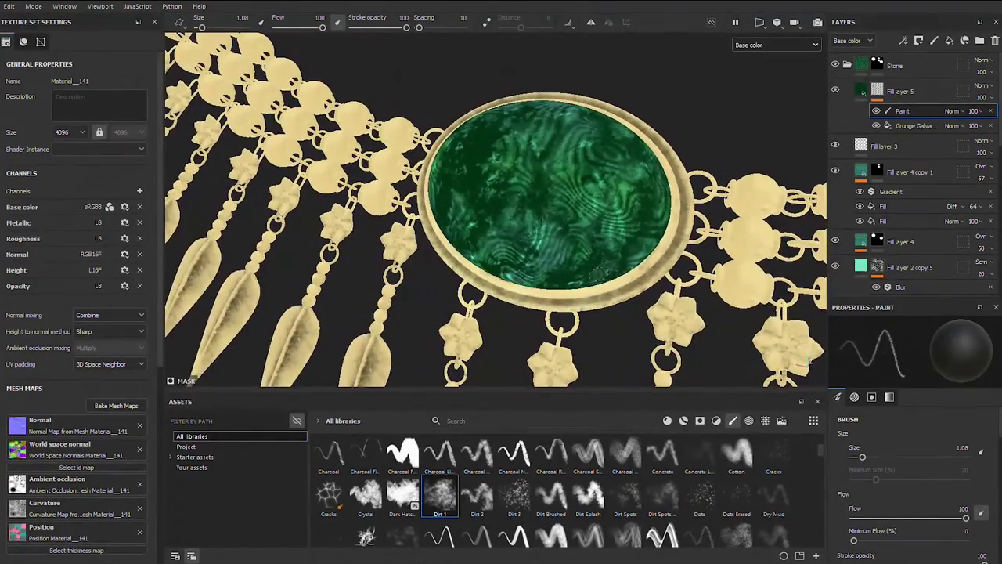
{"action": "left_click_drag", "start_coordinate": [587, 274], "coordinate": [608, 286], "text": "alt"}
- Swap the brush colour to black and paint more flecks around the oval gem
{"action": "key", "text": "x"}
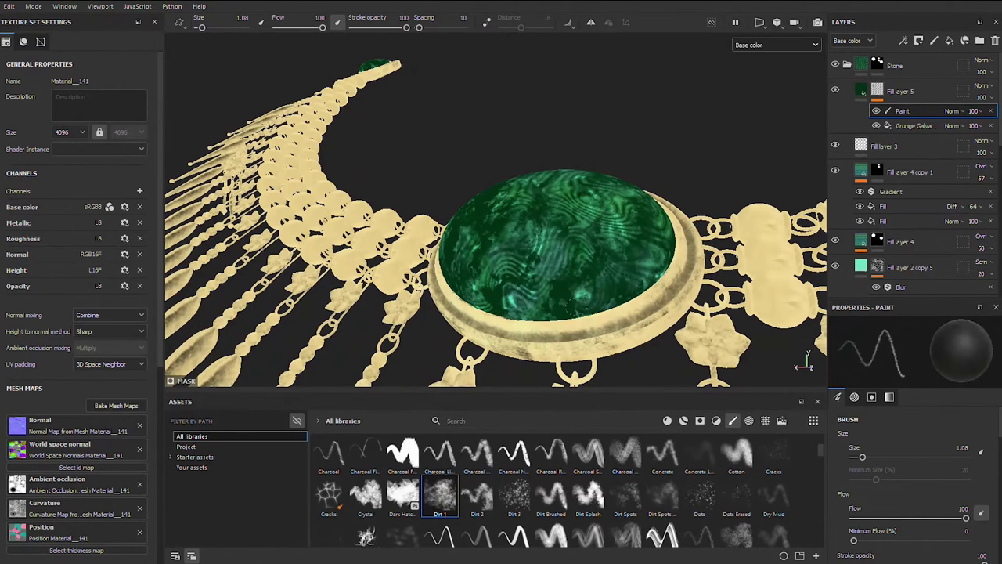
{"action": "left_click_drag", "start_coordinate": [540, 295], "coordinate": [559, 278], "text": "alt"}
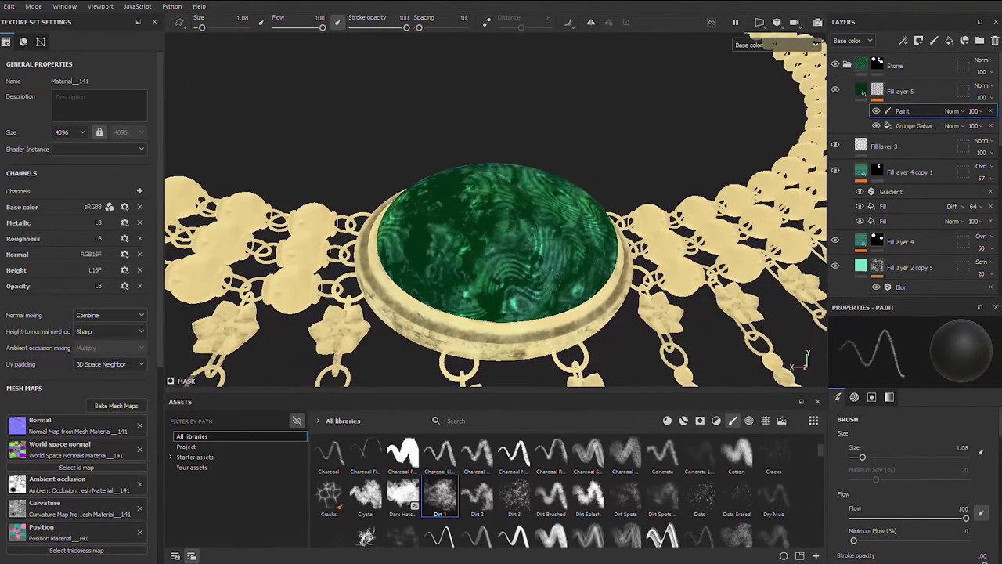
{"action": "left_click_drag", "start_coordinate": [494, 270], "coordinate": [530, 240], "text": "alt"}
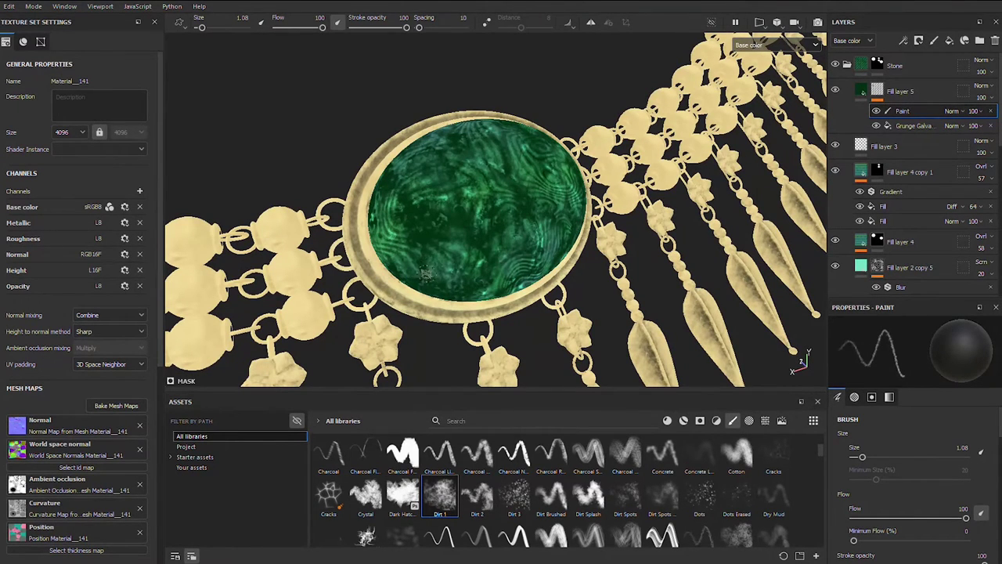
{"action": "left_click_drag", "start_coordinate": [410, 276], "coordinate": [429, 302], "text": "alt"}
{"action": "left_click_drag", "start_coordinate": [445, 172], "coordinate": [423, 231], "text": "alt"}
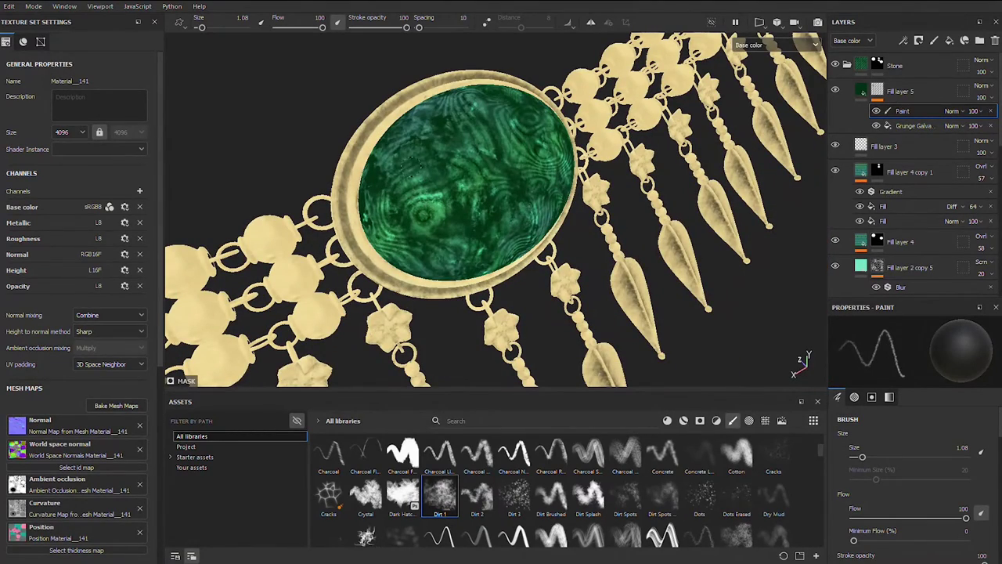
{"action": "left_click_drag", "start_coordinate": [405, 227], "coordinate": [364, 191], "text": "alt"}
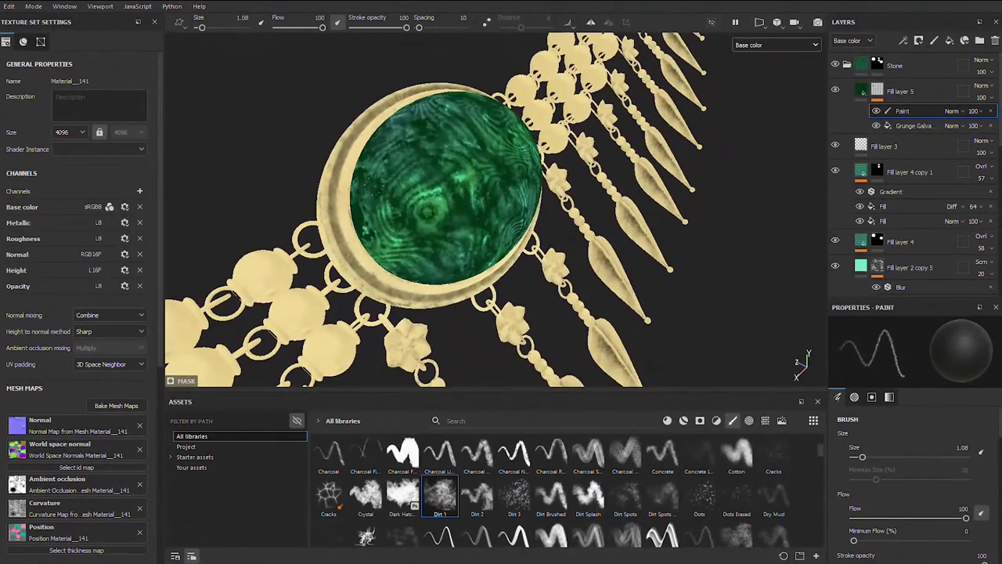
{"action": "mouse_move", "coordinate": [469, 186]}
{"action": "left_mouse_down", "text": "alt"}
{"action": "mouse_move", "coordinate": [380, 195]}
{"action": "mouse_move", "coordinate": [474, 168]}
{"action": "mouse_move", "coordinate": [394, 139]}
{"action": "mouse_move", "coordinate": [439, 185]}
{"action": "left_mouse_up", "text": "alt"}
{"action": "mouse_move", "coordinate": [466, 138]}
{"action": "left_mouse_down", "text": "alt"}
{"action": "mouse_move", "coordinate": [532, 170]}
{"action": "mouse_move", "coordinate": [509, 161]}
{"action": "mouse_move", "coordinate": [572, 75]}
{"action": "left_mouse_up", "text": "alt"}
- Frame the teardrop pendant's gem in Base color view and undo the greyish dirt patch
{"action": "left_click", "coordinate": [815, 45]}
{"action": "left_click", "coordinate": [751, 59]}
{"action": "left_click_drag", "start_coordinate": [680, 94], "coordinate": [705, 78], "text": "alt"}
{"action": "left_click", "coordinate": [815, 45]}
{"action": "left_click", "coordinate": [752, 73]}
{"action": "right_click_drag", "start_coordinate": [548, 196], "coordinate": [595, 157], "text": "alt"}
{"action": "mouse_move", "coordinate": [595, 157]}
{"action": "left_mouse_down", "text": "alt"}
{"action": "mouse_move", "coordinate": [636, 184]}
{"action": "mouse_move", "coordinate": [657, 160]}
{"action": "left_mouse_up", "text": "alt"}
{"action": "right_click_drag", "start_coordinate": [657, 160], "coordinate": [662, 155], "text": "alt"}
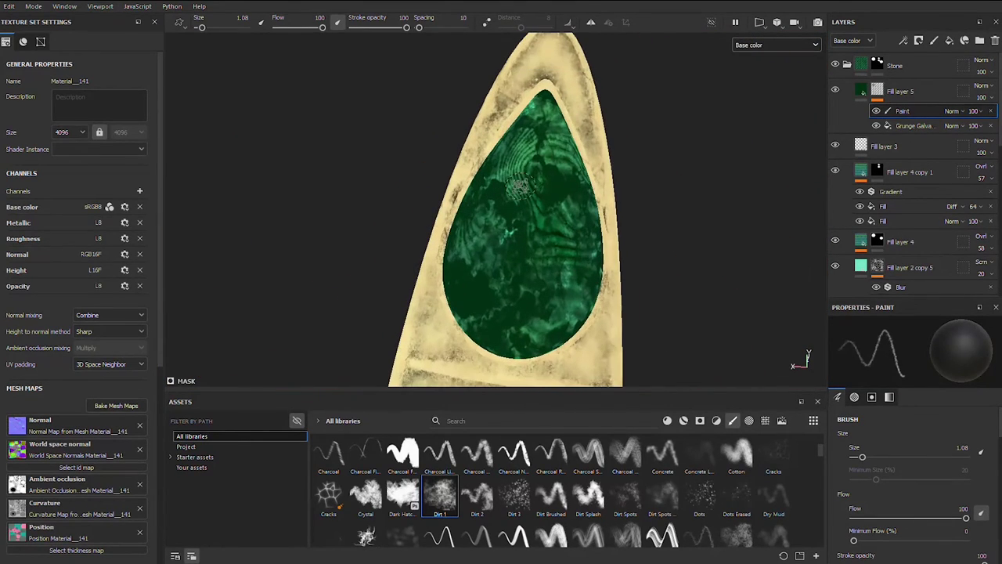
{"action": "key", "text": "ctrl+z"}
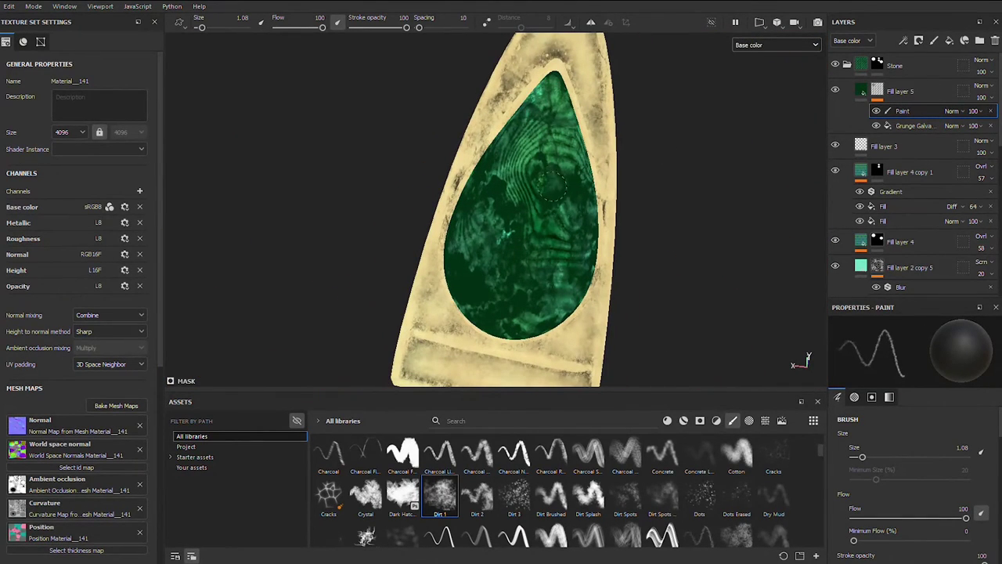
- Paint Dirt 1 strokes over the teardrop gem, then zoom back out to the necklace
{"action": "left_click_drag", "start_coordinate": [506, 233], "coordinate": [552, 235], "text": "alt"}
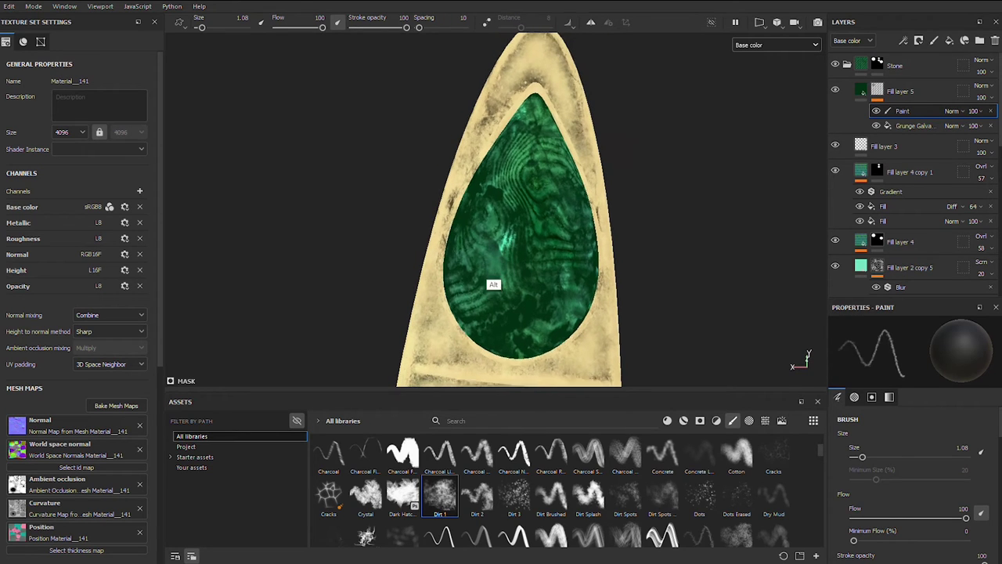
{"action": "left_click_drag", "start_coordinate": [458, 289], "coordinate": [533, 293], "text": "alt"}
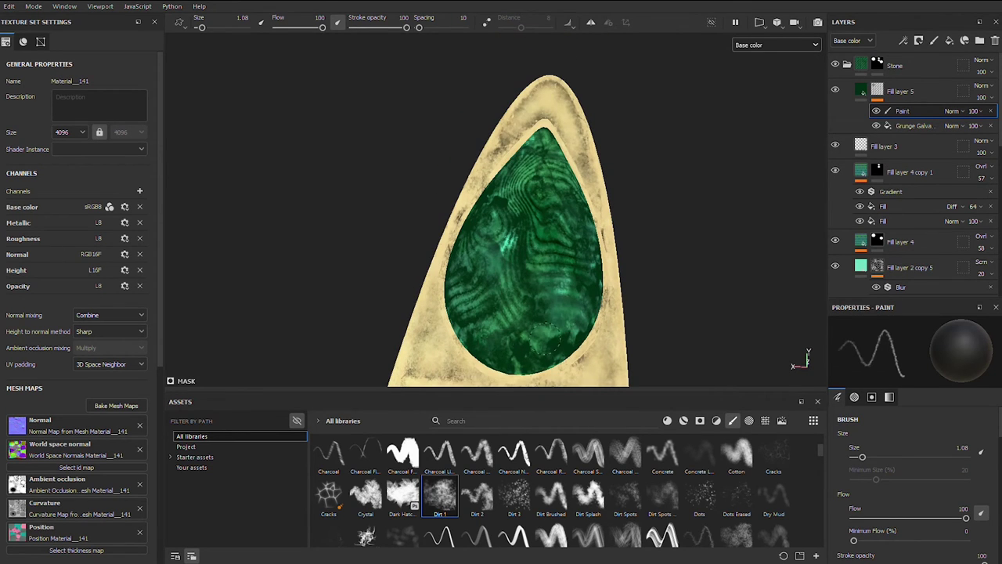
{"action": "mouse_move", "coordinate": [619, 233]}
{"action": "left_mouse_down", "text": "alt"}
{"action": "mouse_move", "coordinate": [603, 298]}
{"action": "mouse_move", "coordinate": [626, 253]}
{"action": "mouse_move", "coordinate": [540, 293]}
{"action": "left_mouse_up", "text": "alt"}
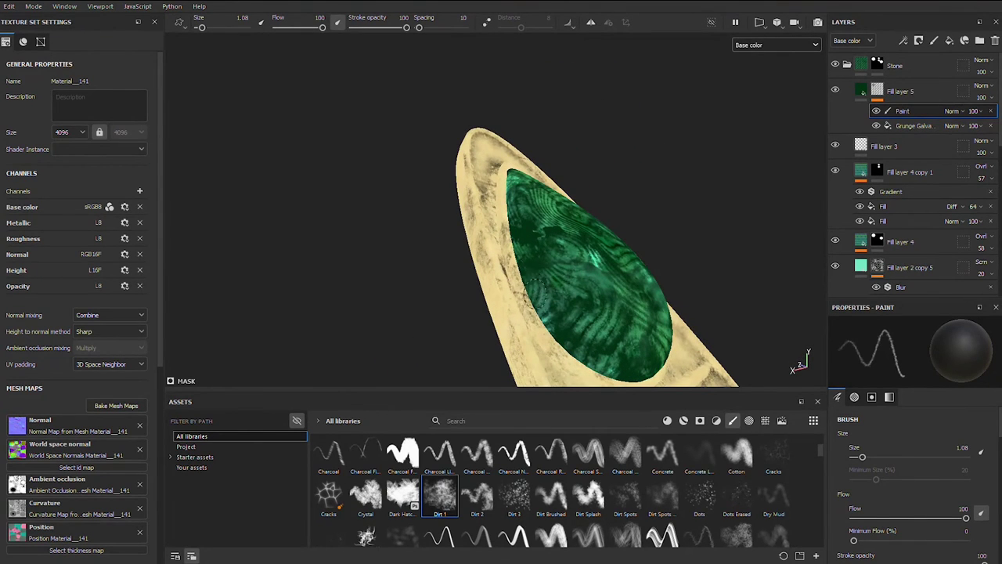
{"action": "left_click_drag", "start_coordinate": [591, 229], "coordinate": [593, 262], "text": "alt"}
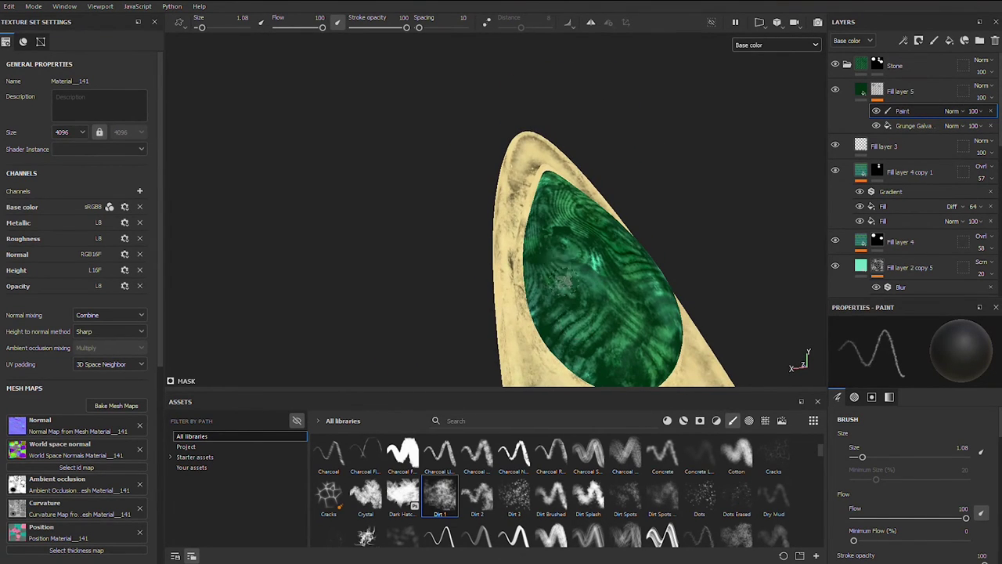
{"action": "scroll", "coordinate": [562, 282], "scroll_direction": "down", "scroll_amount": 5}
{"action": "mouse_move", "coordinate": [505, 287]}
{"action": "left_mouse_down", "text": "alt"}
{"action": "mouse_move", "coordinate": [481, 261]}
{"action": "mouse_move", "coordinate": [501, 235]}
{"action": "left_mouse_up", "text": "alt"}
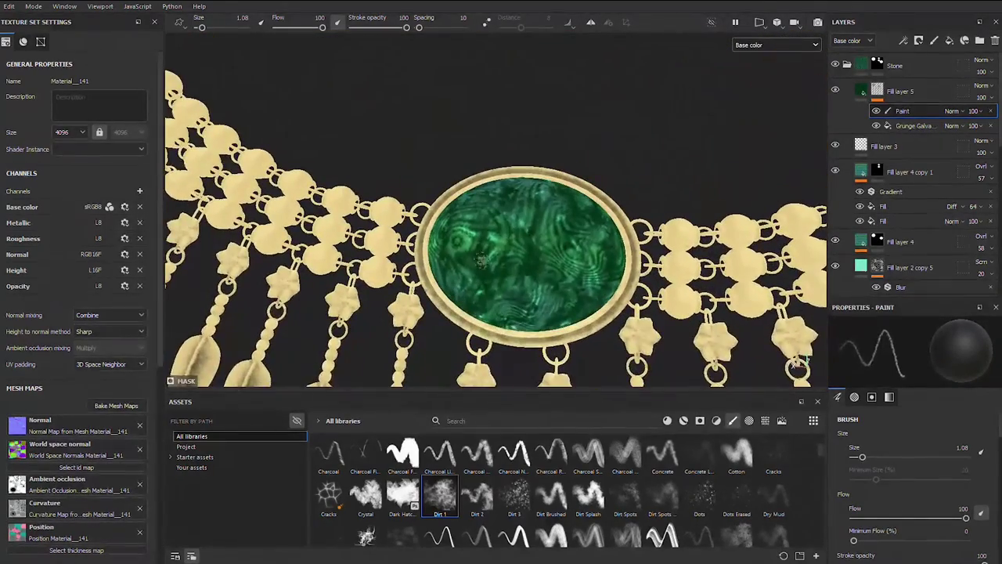
{"action": "left_click", "coordinate": [866, 93]}
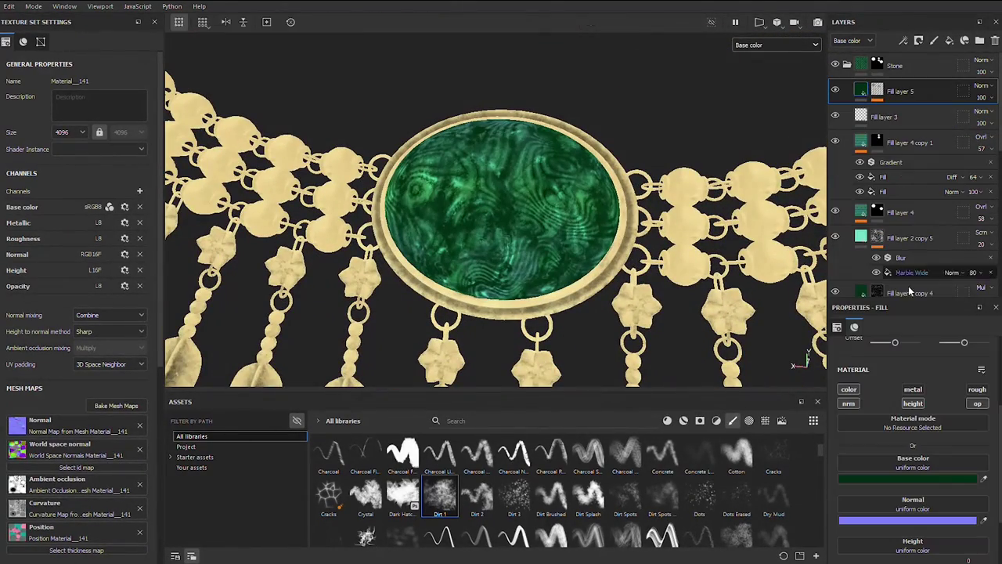
- In Material view, give Fill layer 5 roughness 0.3 and height -0.0286
{"action": "left_click", "coordinate": [768, 45]}
{"action": "left_click", "coordinate": [756, 61]}
{"action": "left_click", "coordinate": [977, 389]}
{"action": "left_click_drag", "start_coordinate": [791, 368], "coordinate": [750, 362], "text": "alt"}
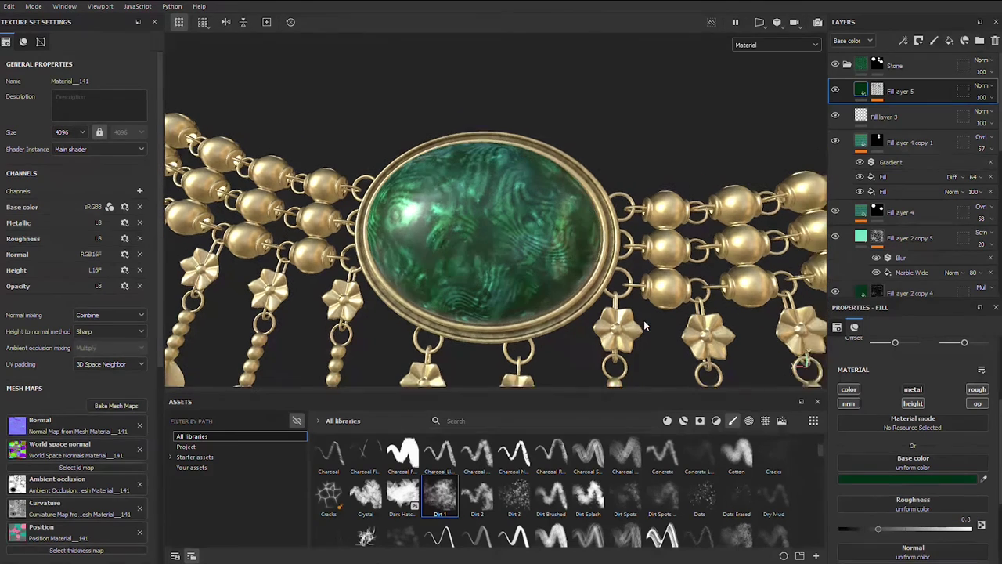
{"action": "scroll", "coordinate": [923, 485], "scroll_direction": "down", "scroll_amount": 1}
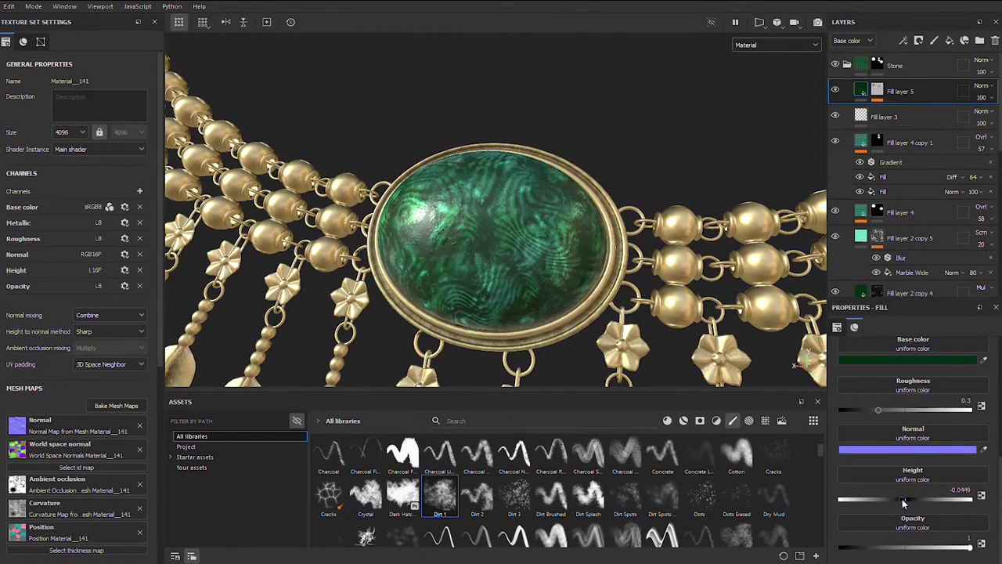
{"action": "mouse_move", "coordinate": [548, 235]}
{"action": "left_mouse_down", "text": "alt"}
{"action": "mouse_move", "coordinate": [502, 306]}
{"action": "mouse_move", "coordinate": [547, 289]}
{"action": "left_mouse_up", "text": "alt"}
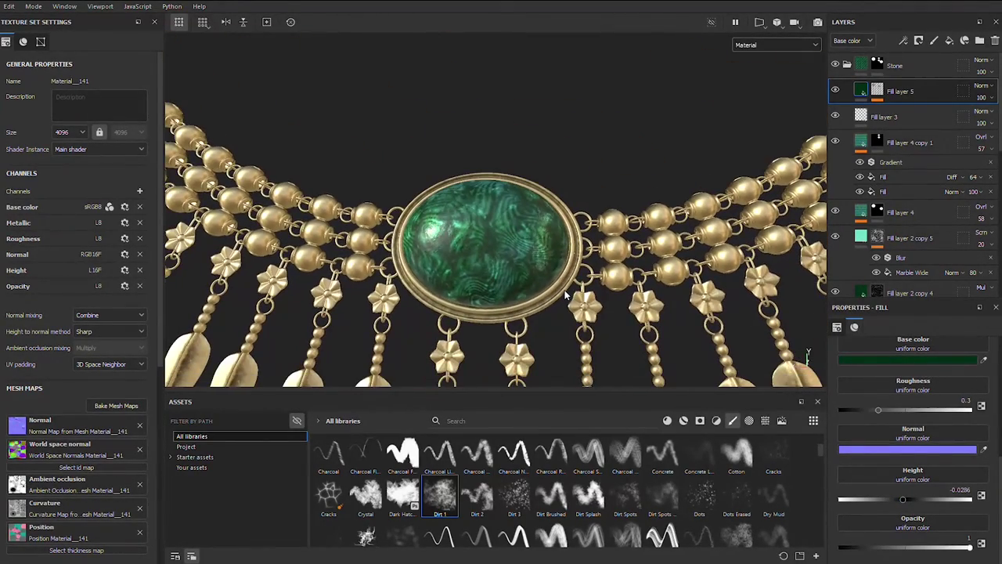
{"action": "mouse_move", "coordinate": [423, 282]}
{"action": "left_mouse_down", "text": "alt"}
{"action": "mouse_move", "coordinate": [537, 277]}
{"action": "mouse_move", "coordinate": [700, 137]}
{"action": "mouse_move", "coordinate": [649, 219]}
{"action": "mouse_move", "coordinate": [701, 252]}
{"action": "left_mouse_up", "text": "alt"}
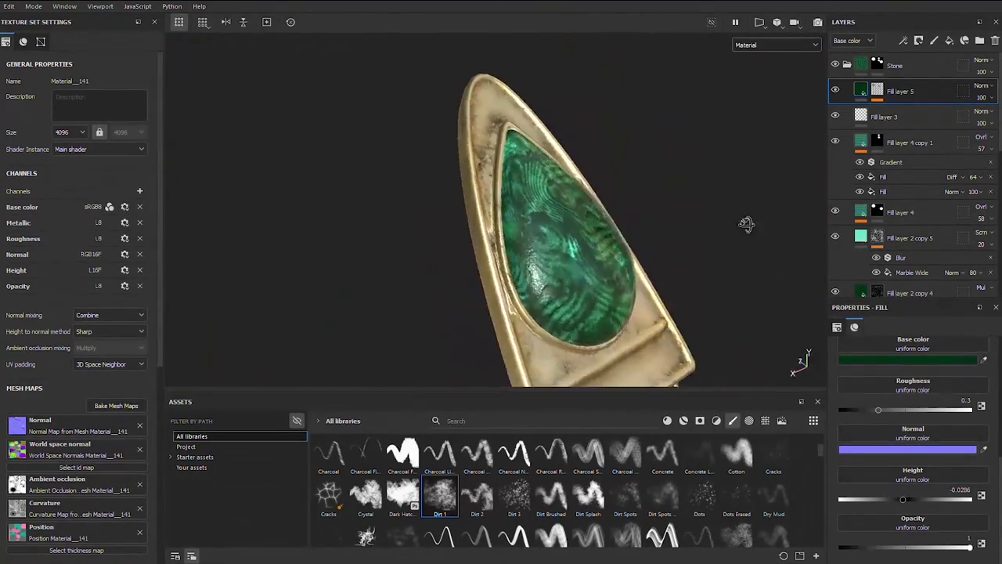
{"action": "left_click_drag", "start_coordinate": [784, 224], "coordinate": [580, 265], "text": "alt"}
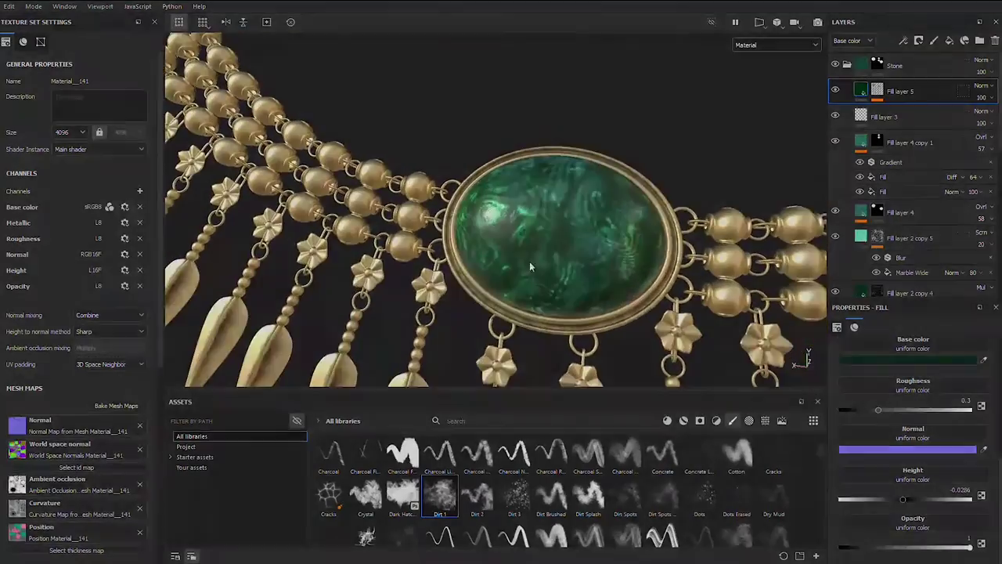